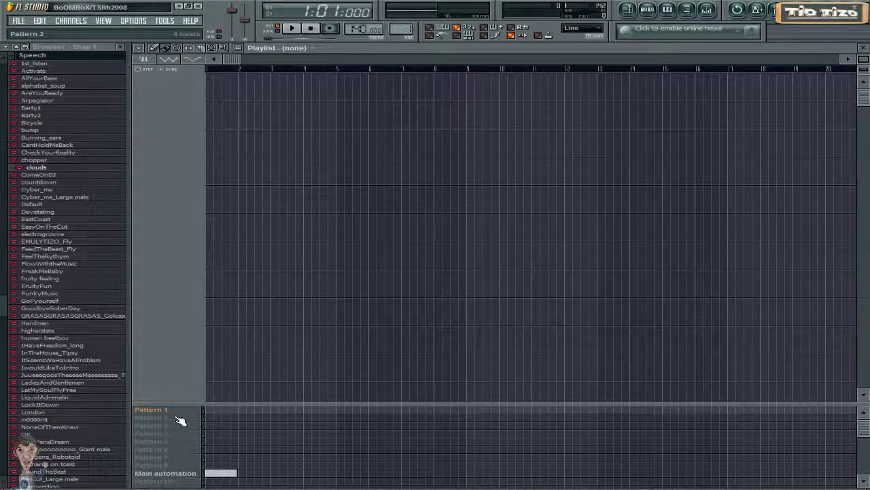
View the playlist patterns, the step sequencer and the piano roll, leaving the step sequencer open
scroll(180, 421, "down", 4)
scroll(174, 425, "up", 4)
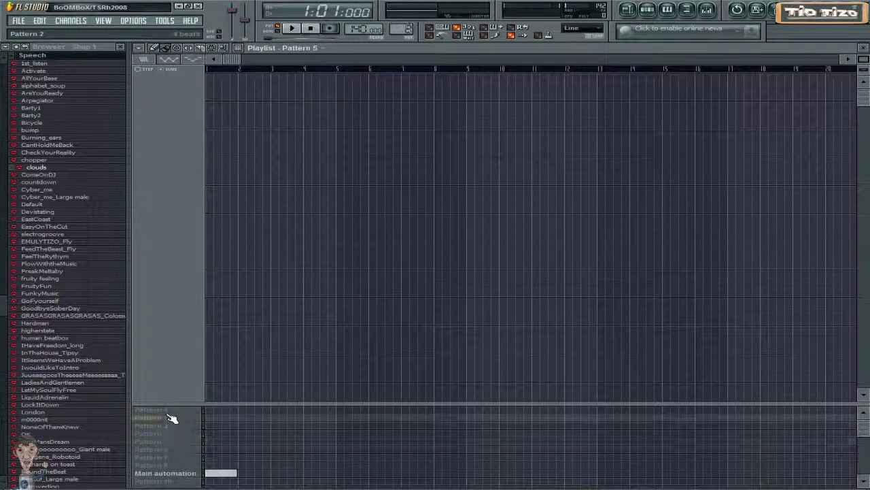
left_click(650, 10)
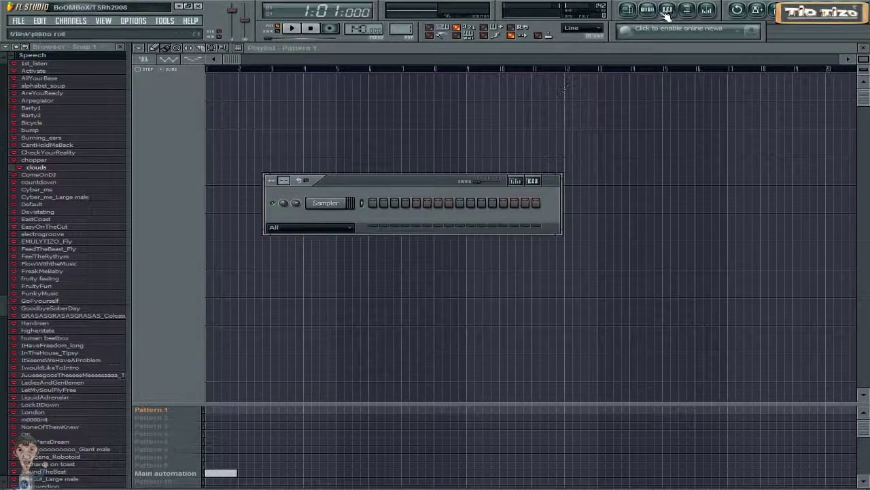
left_click(668, 10)
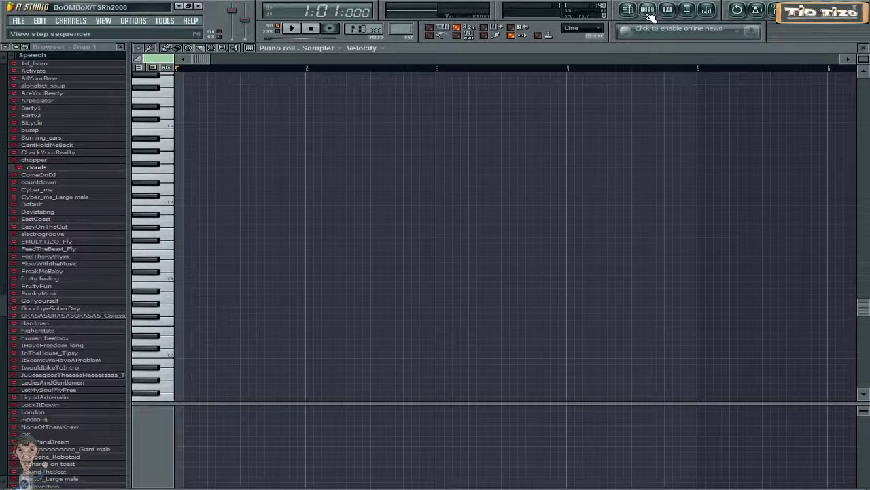
left_click(650, 10)
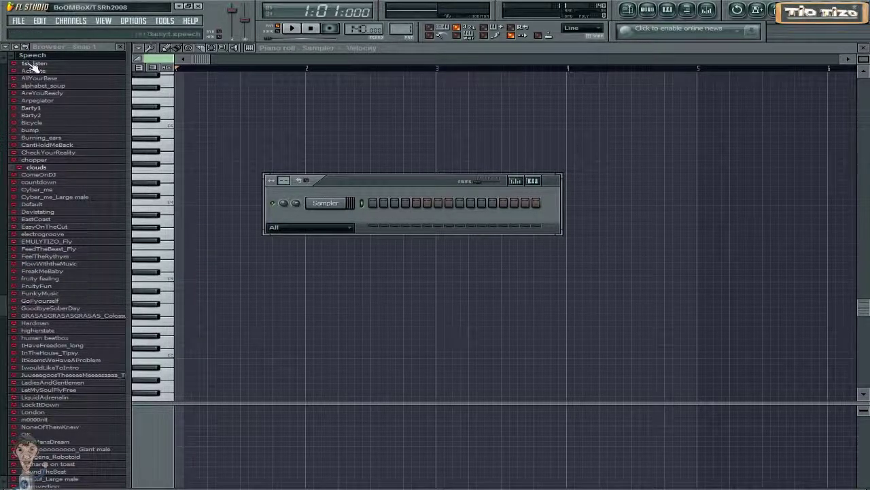
Open the Acoustic Guitar 1 sample folder inside Packs, Guitar, Acoustic
left_click_drag(2, 307, 13, 65)
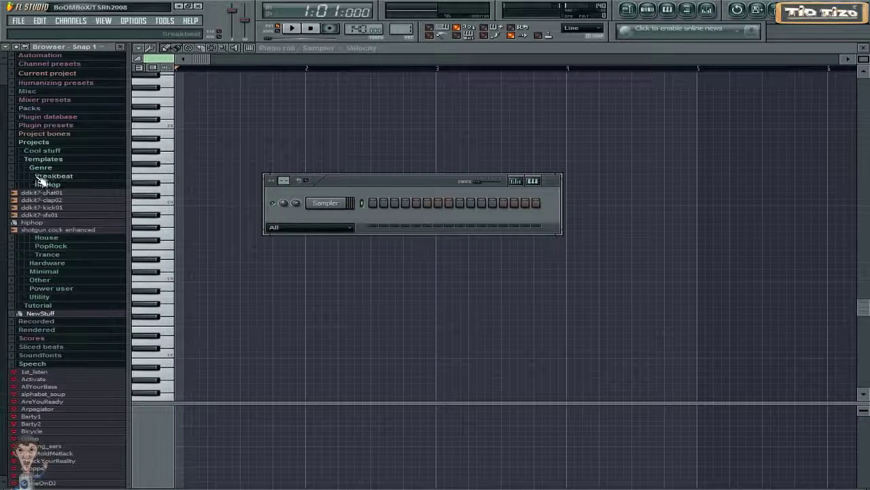
left_click(45, 110)
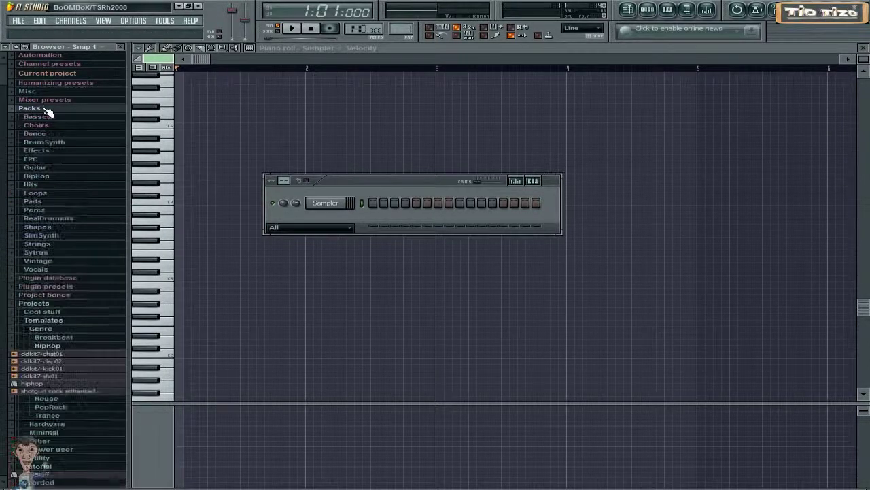
left_click(34, 167)
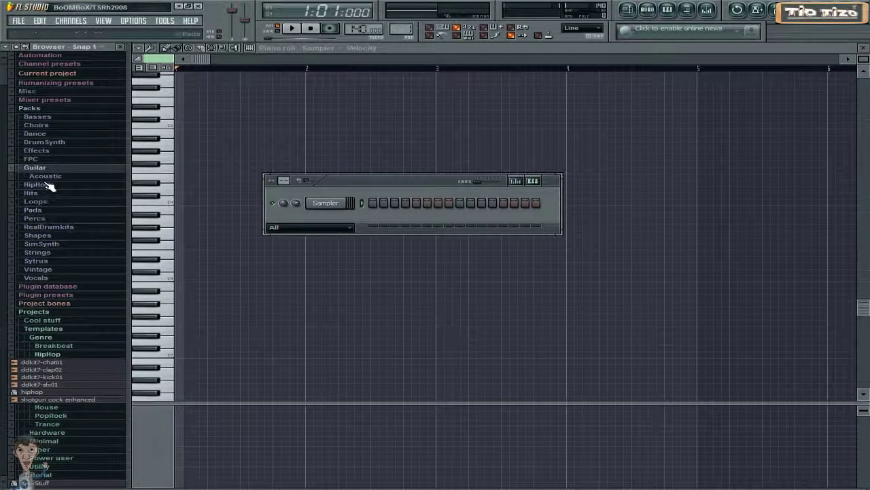
left_click(53, 175)
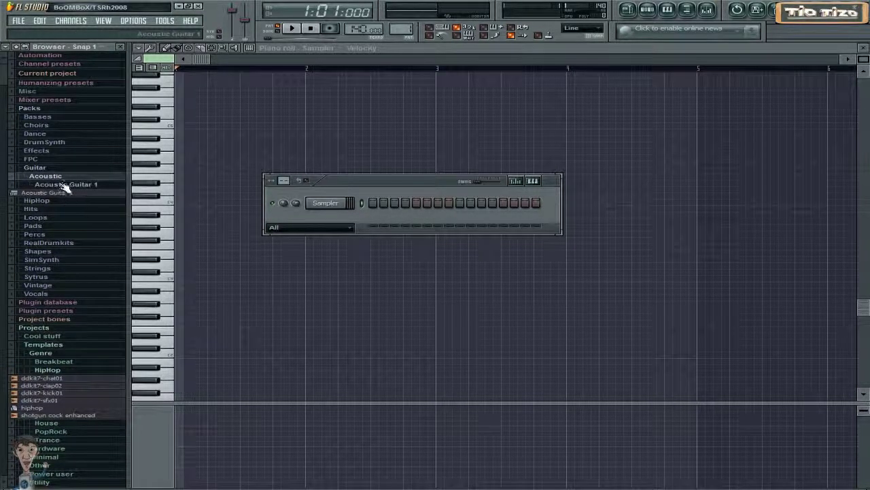
left_click(64, 185)
scroll(61, 272, "down", 2)
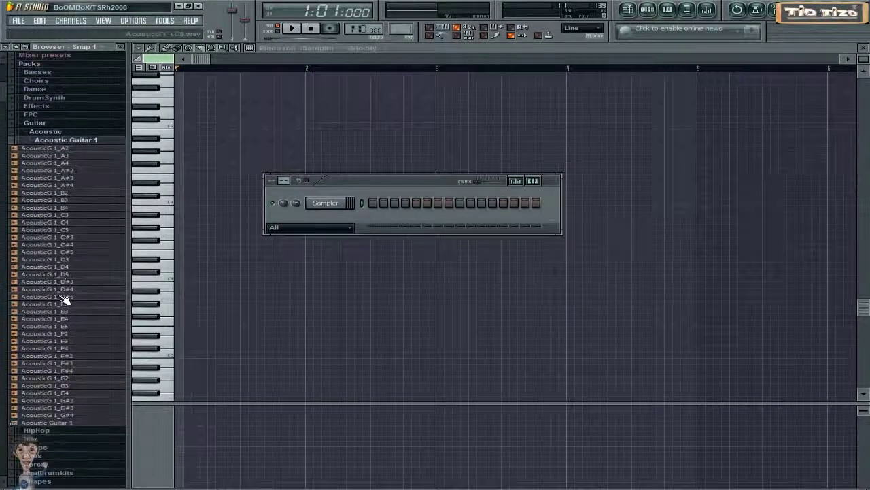
Load the AcousticG 1_C3 sample into the Sampler channel and play it with hits on steps 1 and 7
left_click(51, 215)
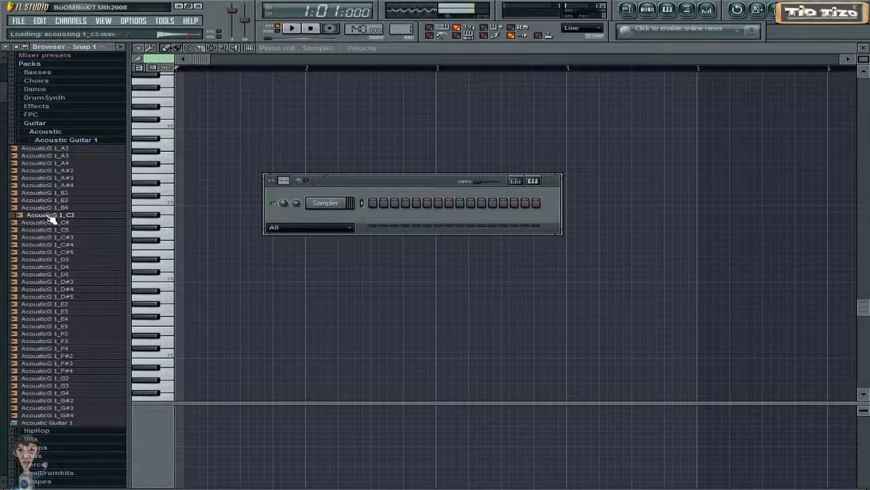
right_click(63, 214)
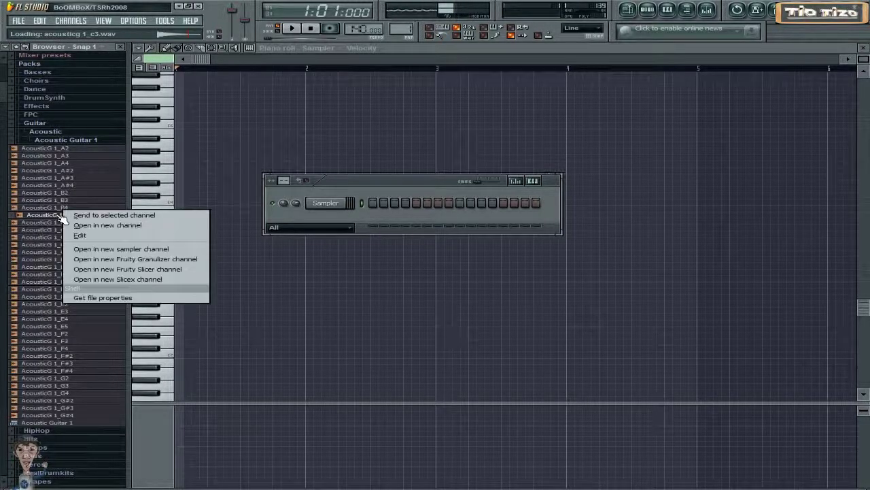
left_click(134, 215)
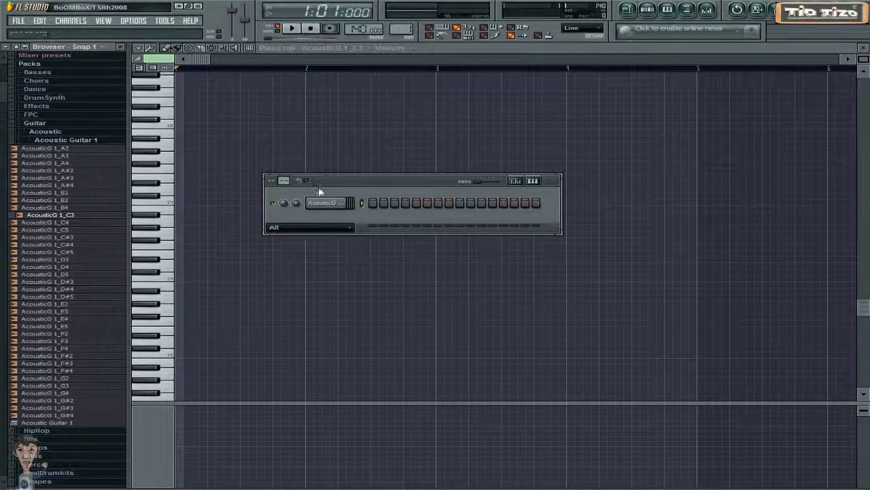
left_click(294, 30)
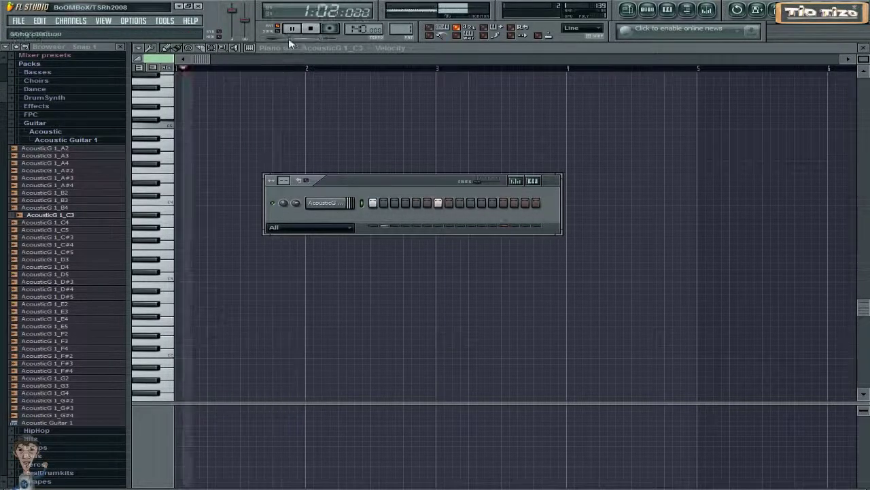
left_click(310, 28)
Create a new project from the HipHop genre template, discarding the changes to the untitled project
left_click(19, 21)
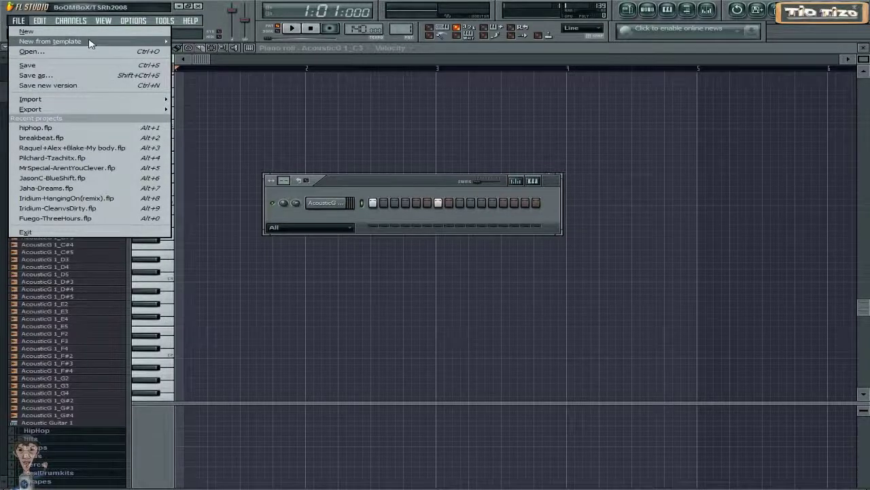
mouse_move(91, 40)
mouse_move(193, 41)
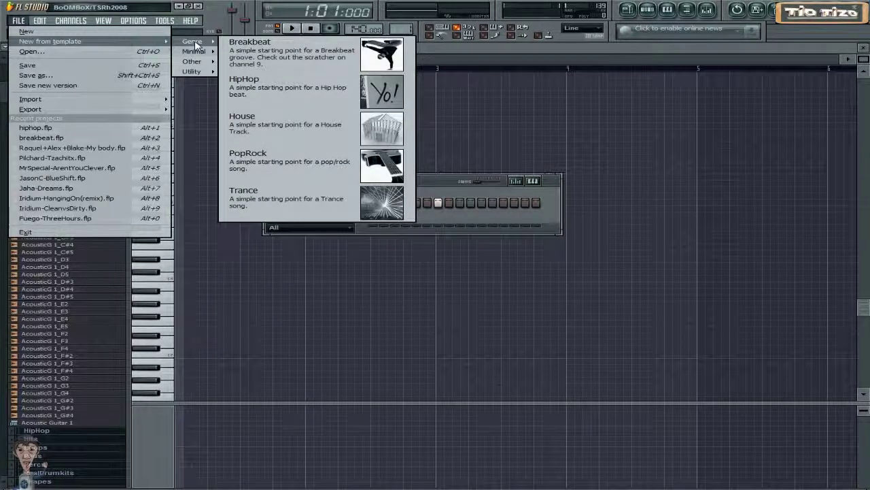
left_click(302, 90)
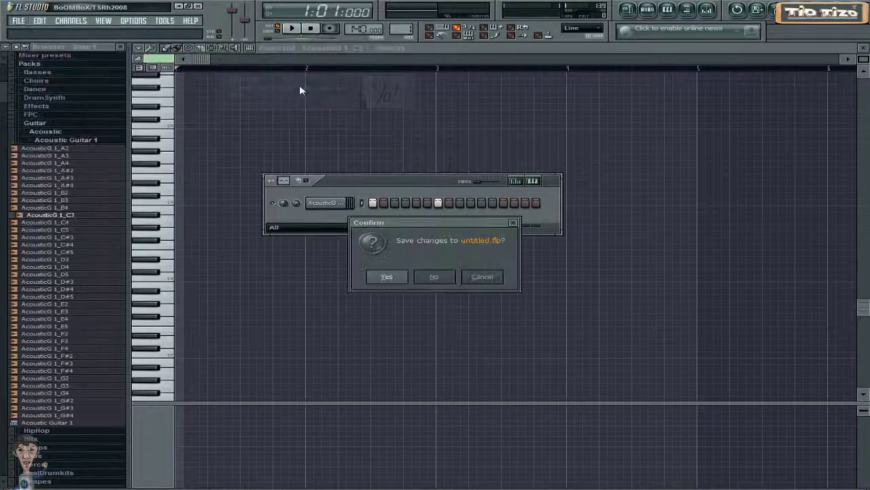
left_click(429, 277)
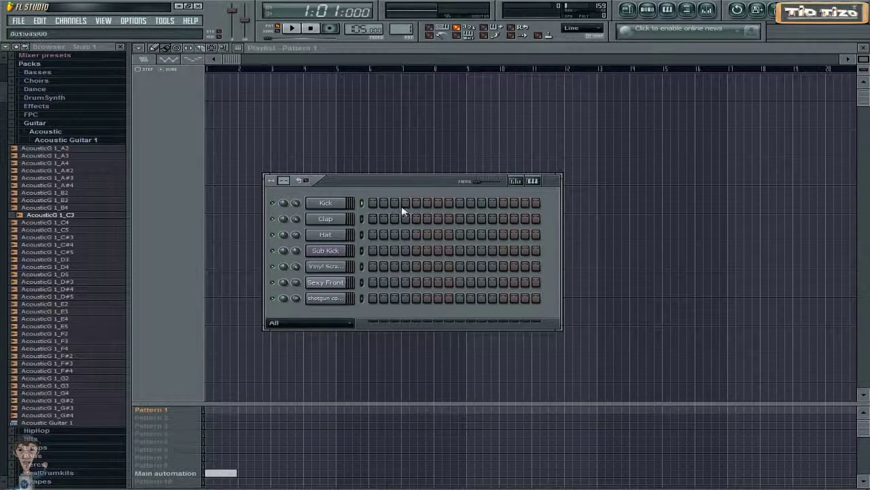
Fill the Kick channel every 4 steps and the Hat channel every 2 steps, playing the pattern
left_click(293, 29)
left_click(292, 28)
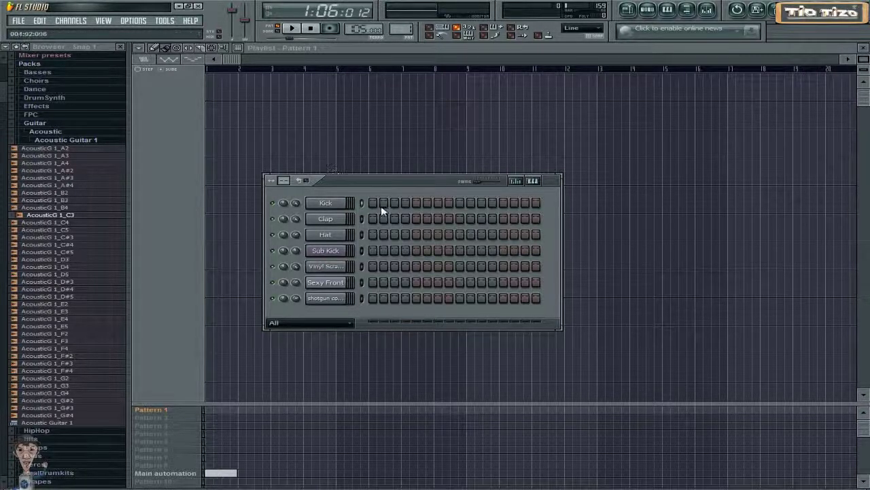
right_click(341, 202)
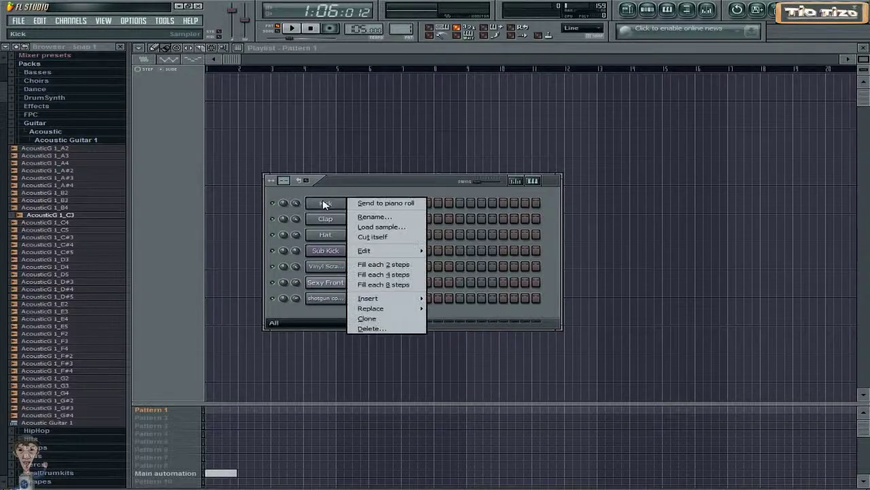
left_click(384, 274)
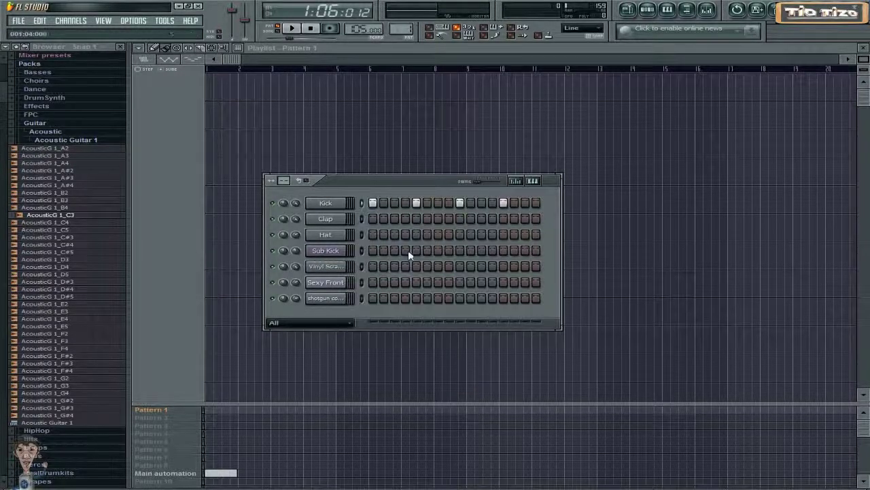
left_click(296, 32)
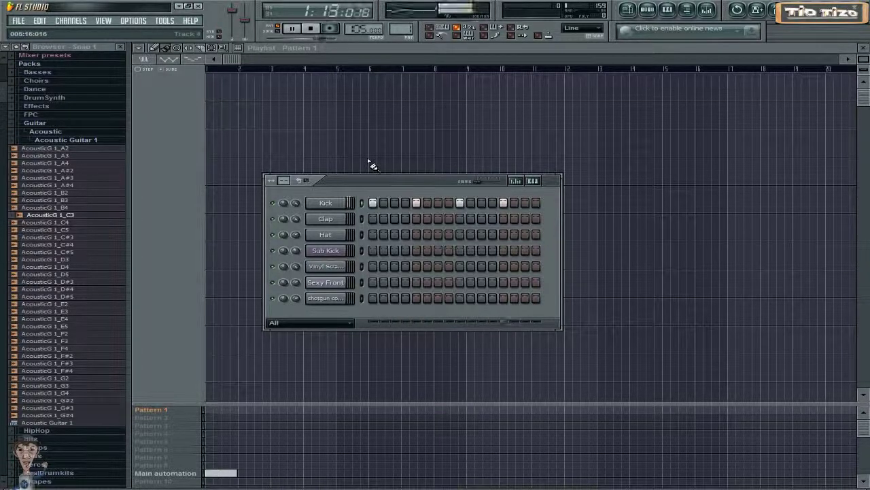
right_click(331, 241)
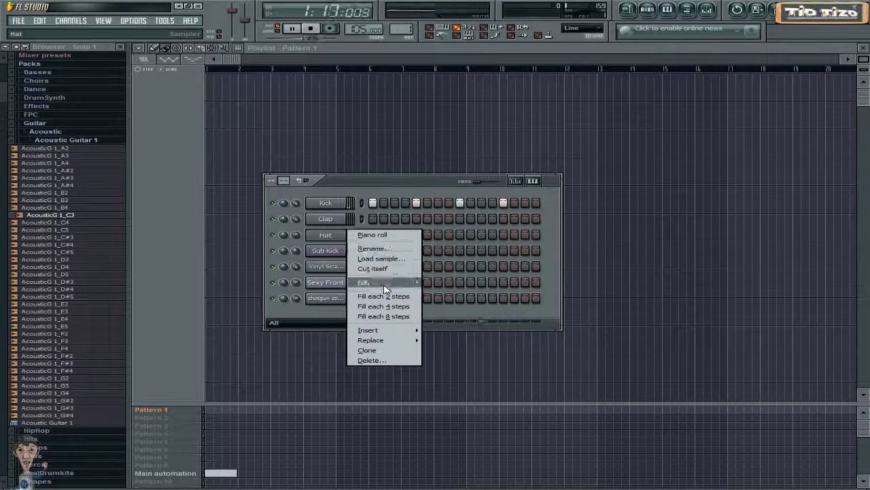
left_click(384, 297)
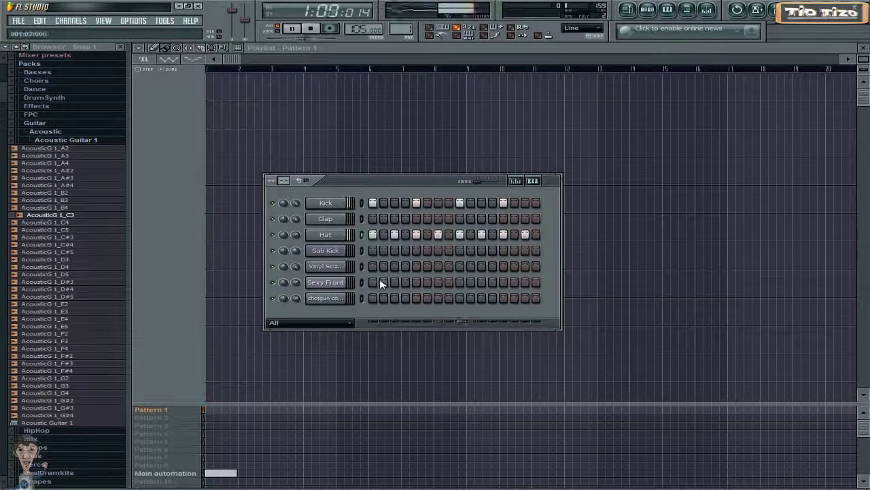
Add Sub Kick hits on steps 2 and 10 and Clap hits on steps 3 and 11
left_click(383, 250)
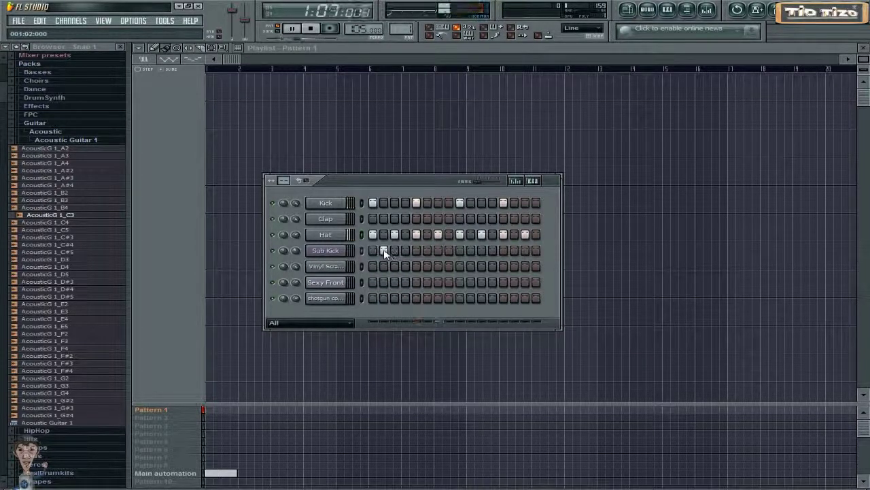
left_click(471, 251)
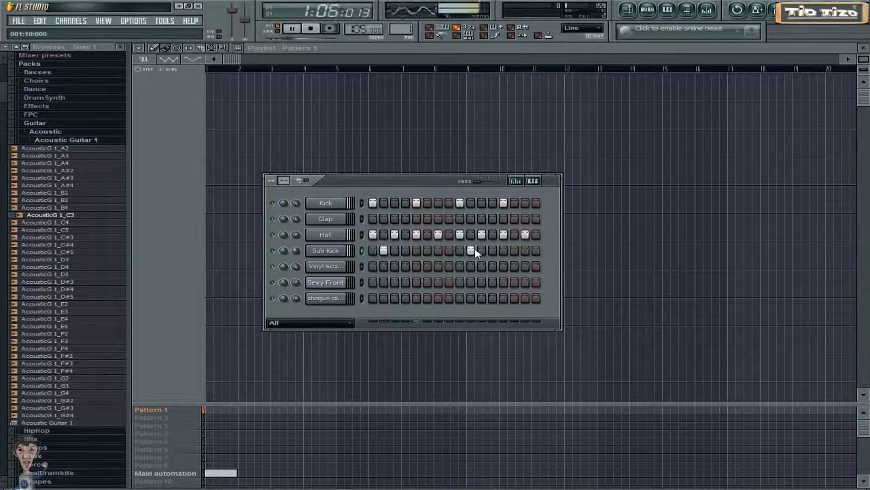
left_click(394, 219)
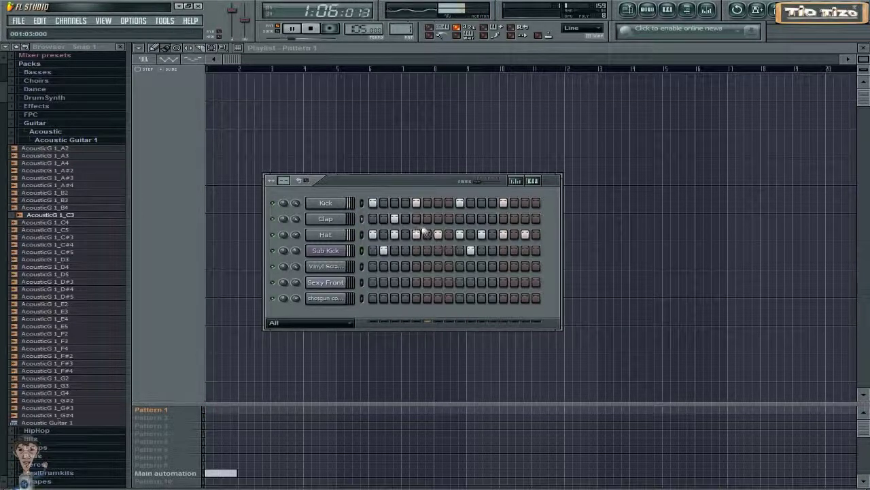
left_click(483, 219)
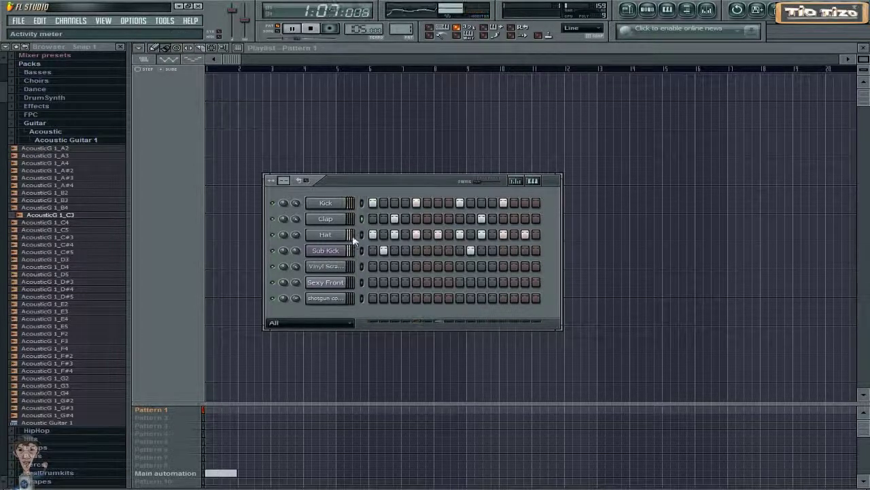
Add vinyl scratch hits on steps 1 and 8 and fill all 16 steps of the shotgun channel, playing the pattern
left_click(319, 33)
left_click(374, 266)
left_click(281, 30)
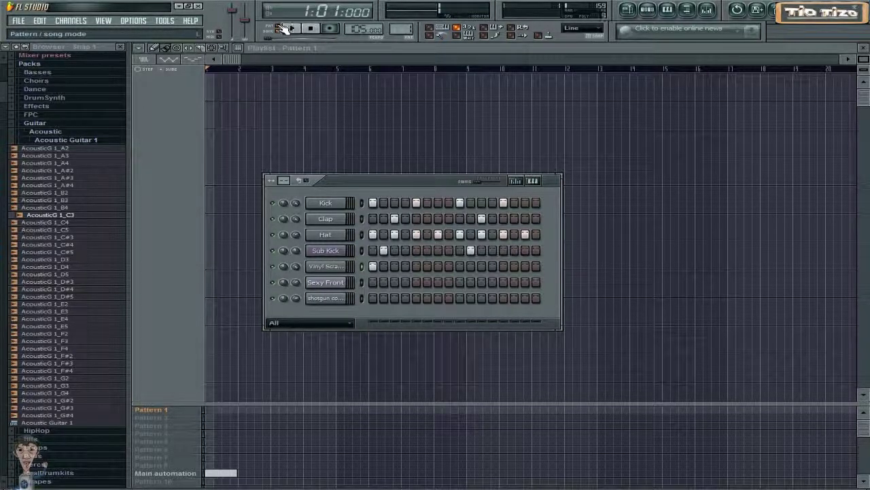
left_click(303, 33)
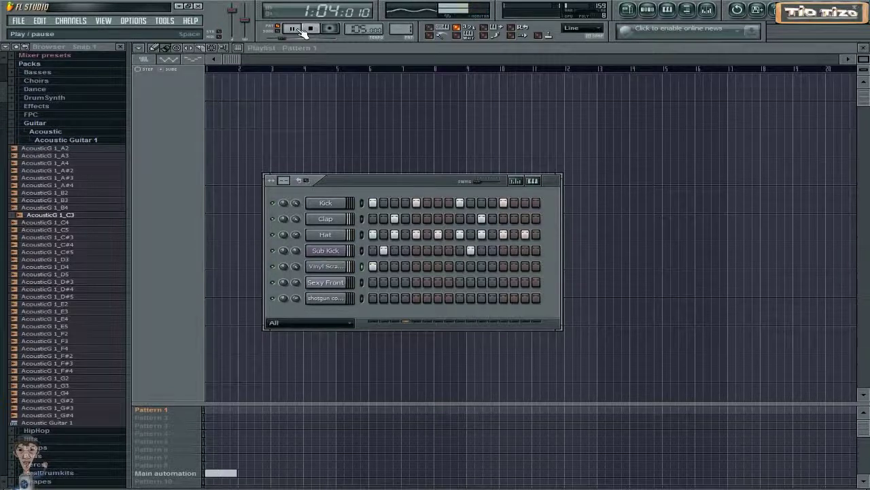
left_click(449, 266)
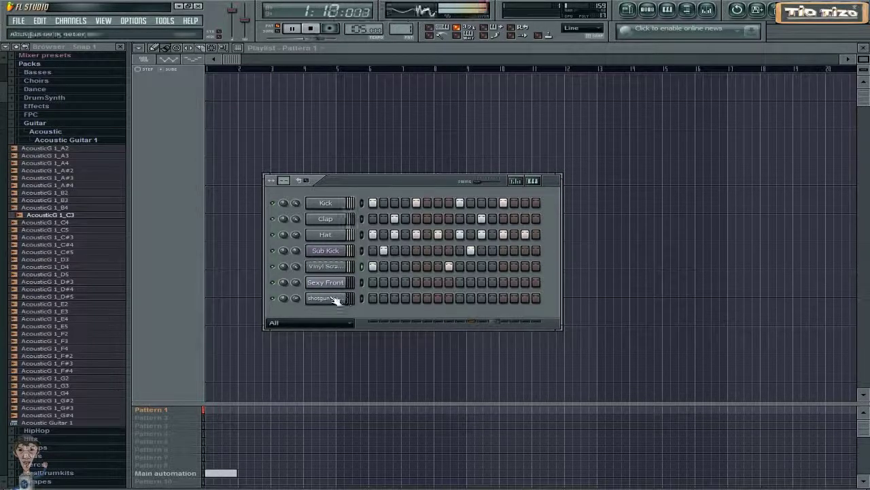
left_click_drag(372, 300, 536, 309)
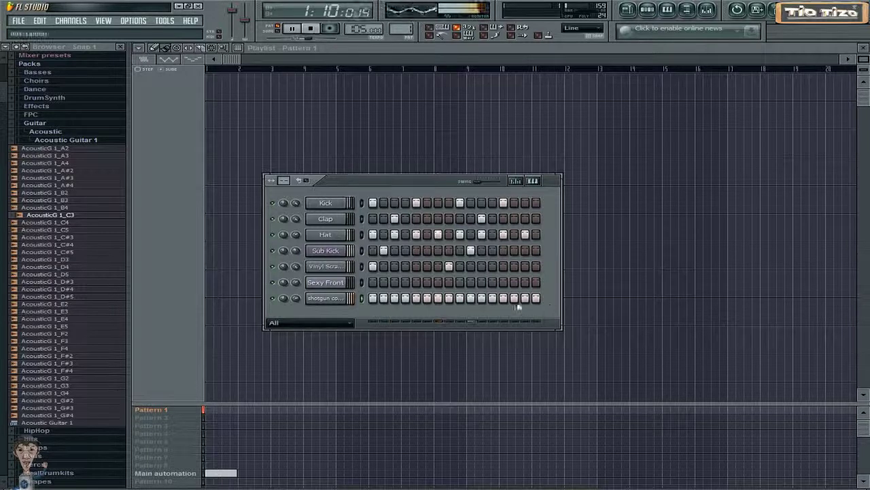
Try Sexy Front hits on steps 5 and 13, remove them and stop playback
left_click(415, 283)
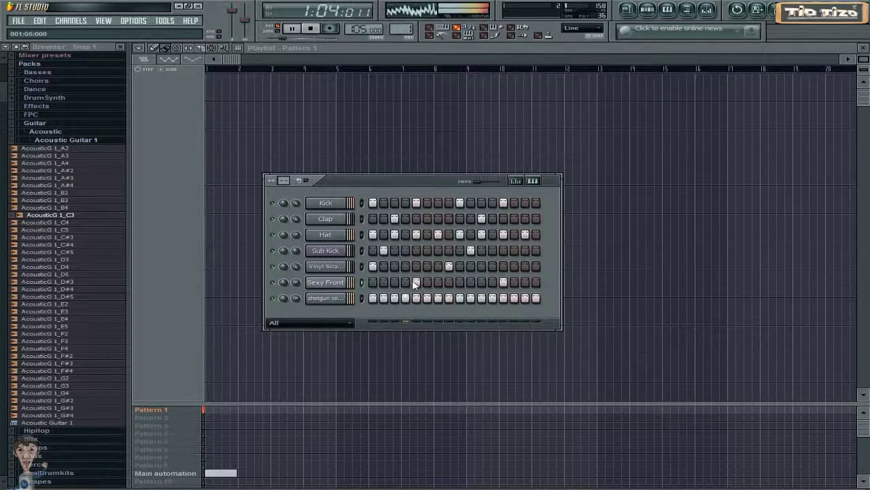
left_click(415, 283)
left_click(502, 283)
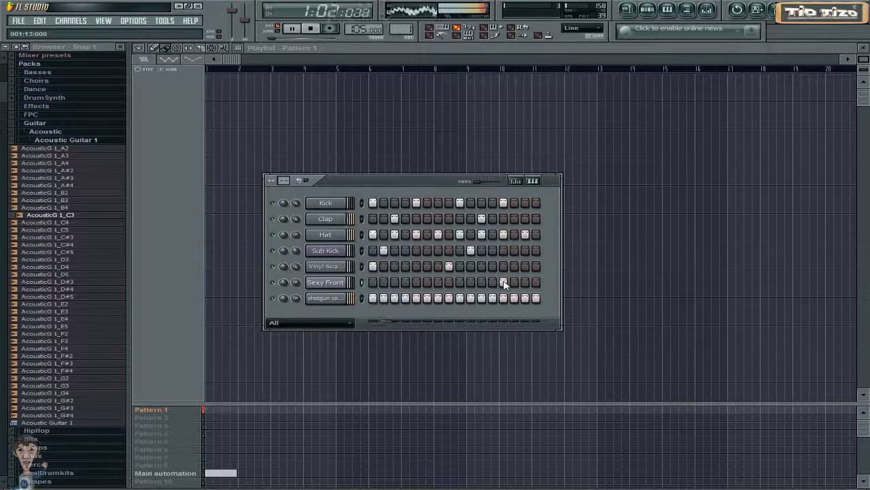
left_click(310, 28)
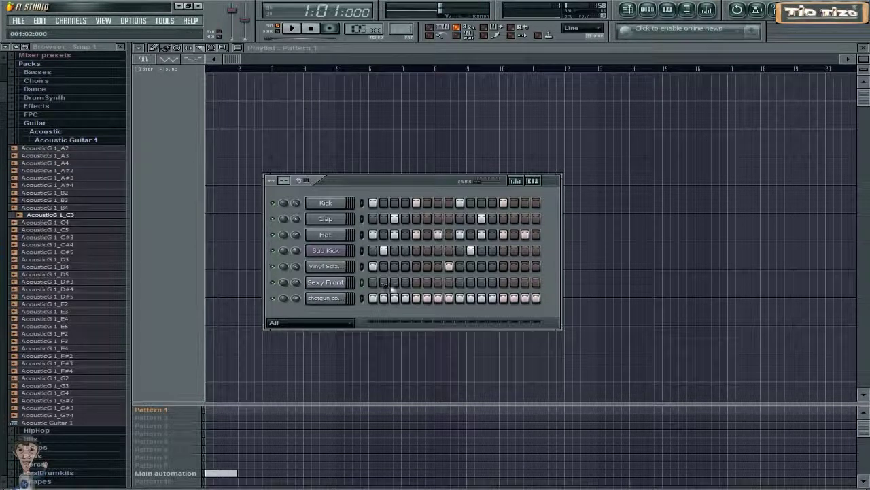
Place Pattern 1 in the first two bars of the playlist
left_click(219, 412)
left_click(248, 410)
mouse_move(250, 412)
left_mouse_down()
mouse_move(226, 412)
mouse_move(251, 410)
left_mouse_up()
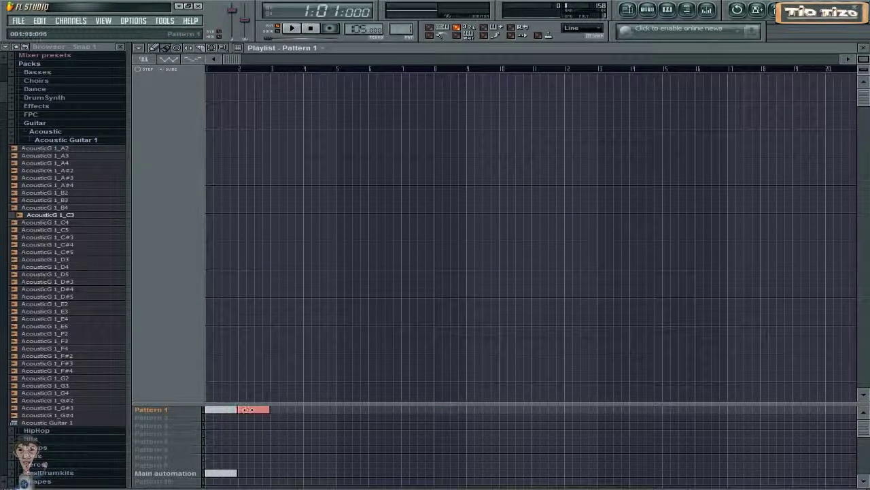
Add a Pattern 1 clip in bar 3 of the playlist, leaving bar 4 of its row empty
left_click(282, 411)
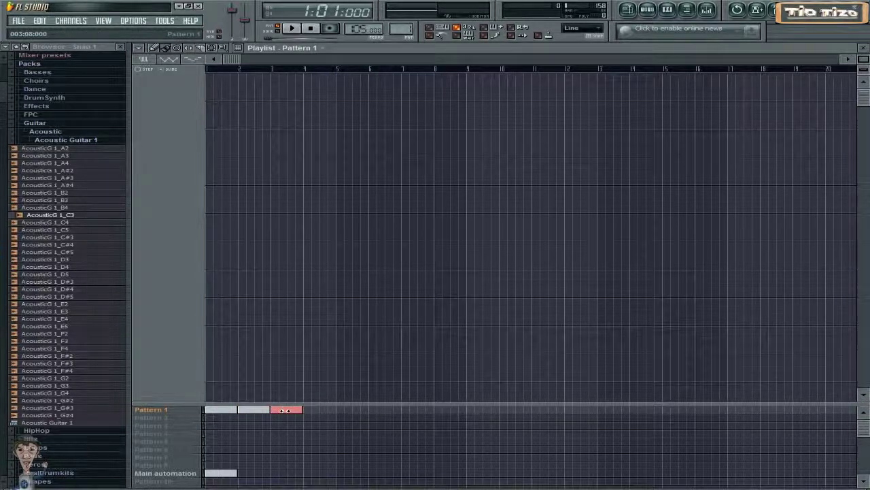
left_click(310, 410)
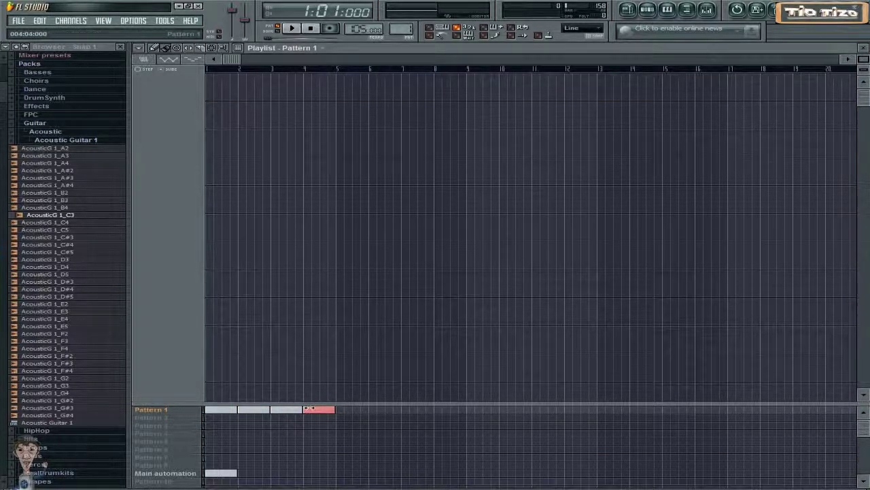
right_click(310, 411)
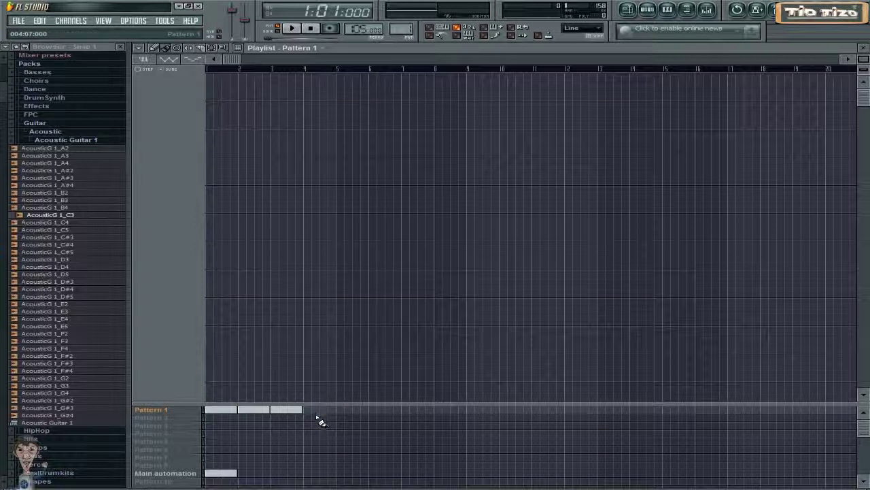
In Pattern 2, fill every second step of the Kick, Clap, Hat and shotgun channels in the step sequencer
left_click(165, 418)
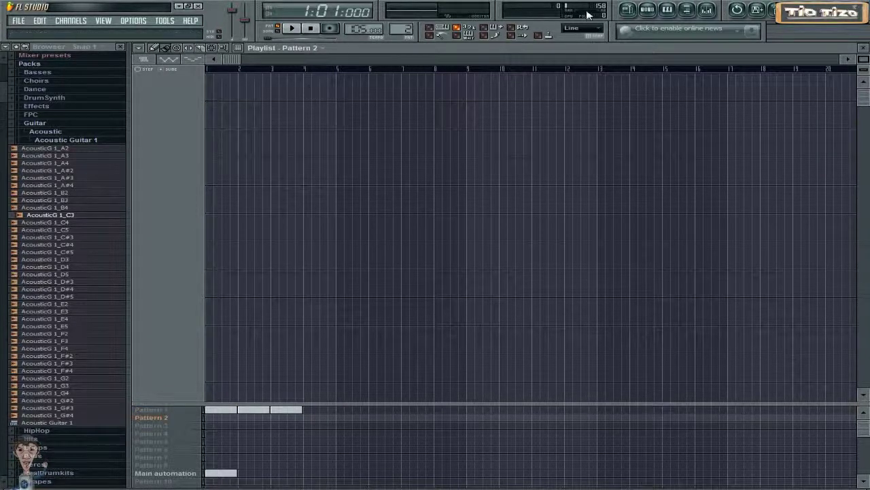
left_click(652, 10)
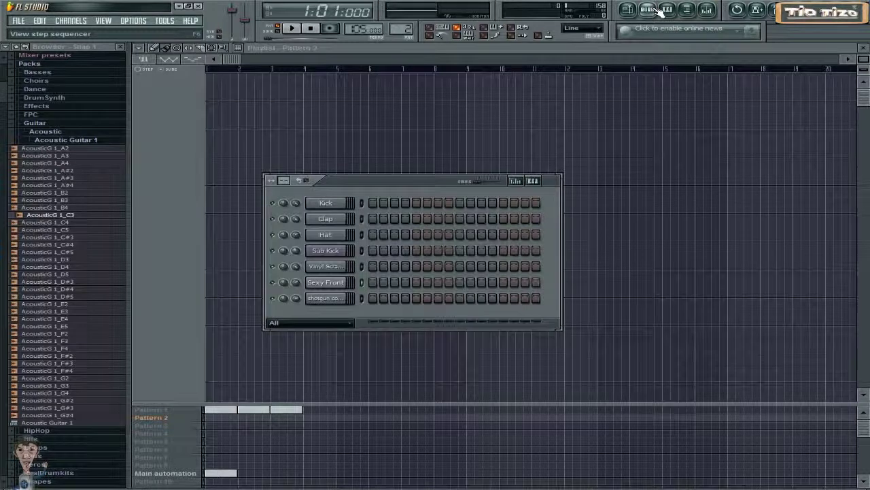
right_click(348, 202)
left_click(363, 266)
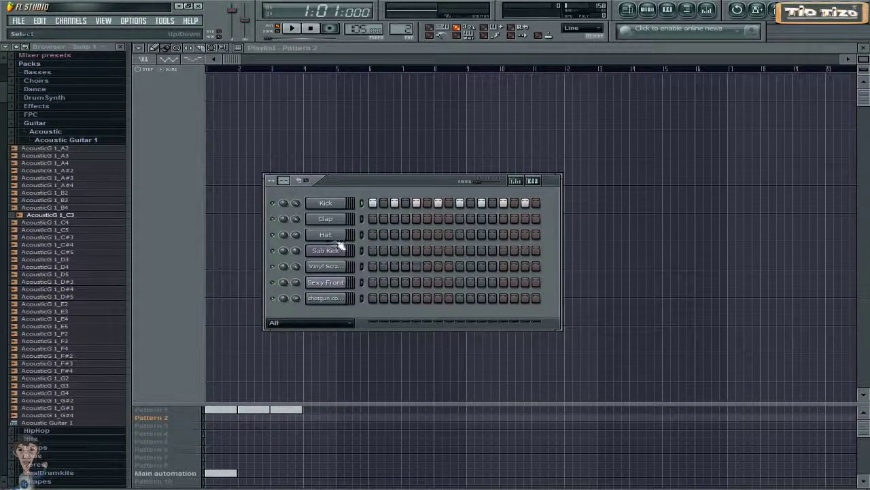
right_click(347, 218)
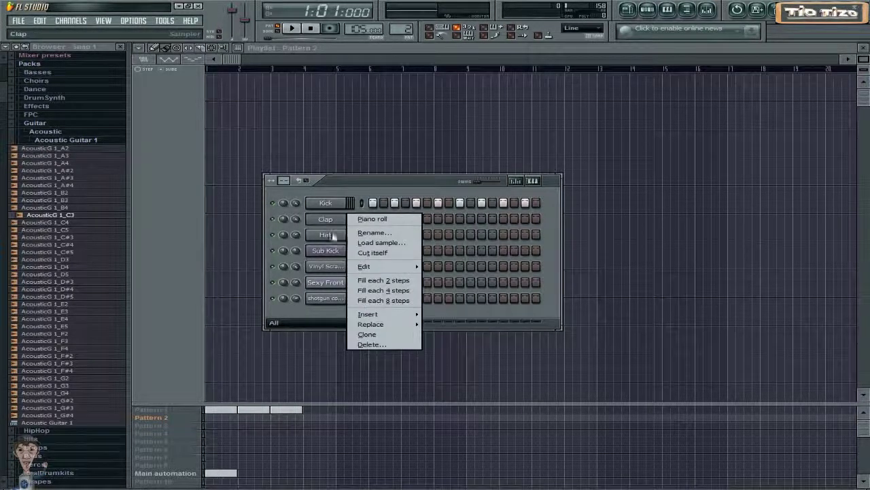
left_click(363, 280)
right_click(327, 235)
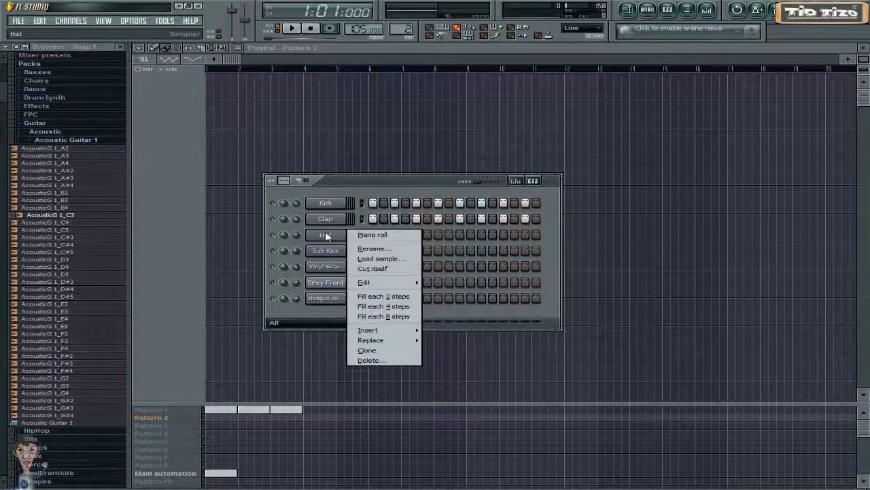
left_click(364, 296)
right_click(330, 300)
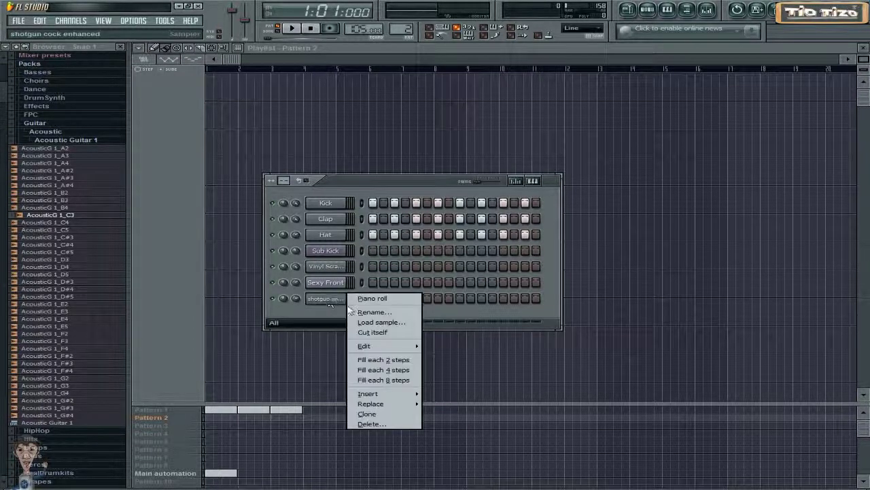
left_click(370, 360)
Add Sub Kick hits on all even steps and Vinyl Scratch hits on all 16 steps, and play Pattern 2
right_click(335, 251)
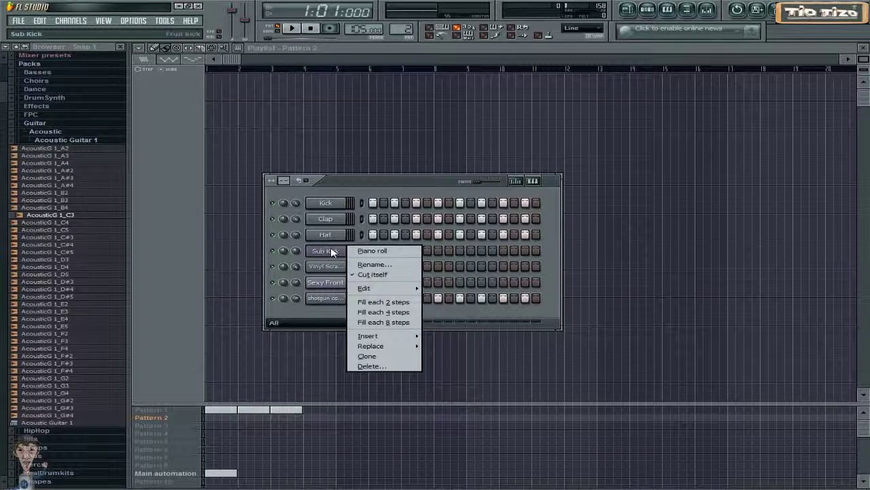
left_click(388, 188)
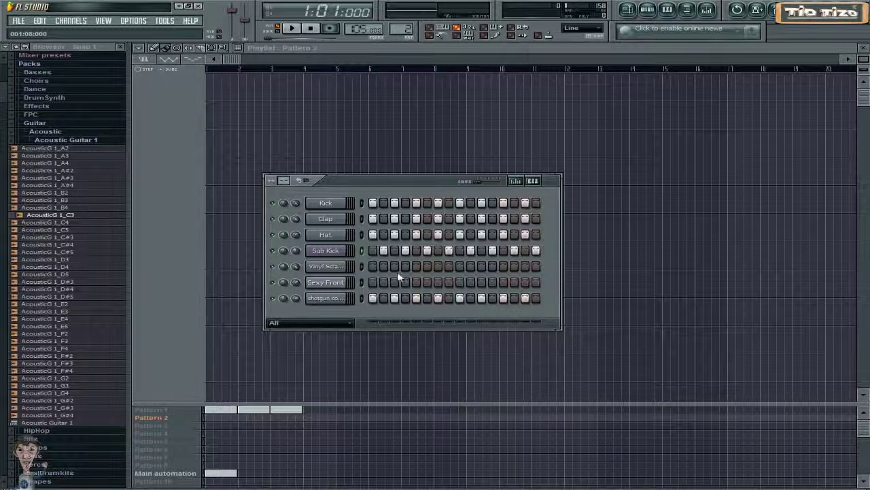
left_click_drag(375, 268, 536, 267)
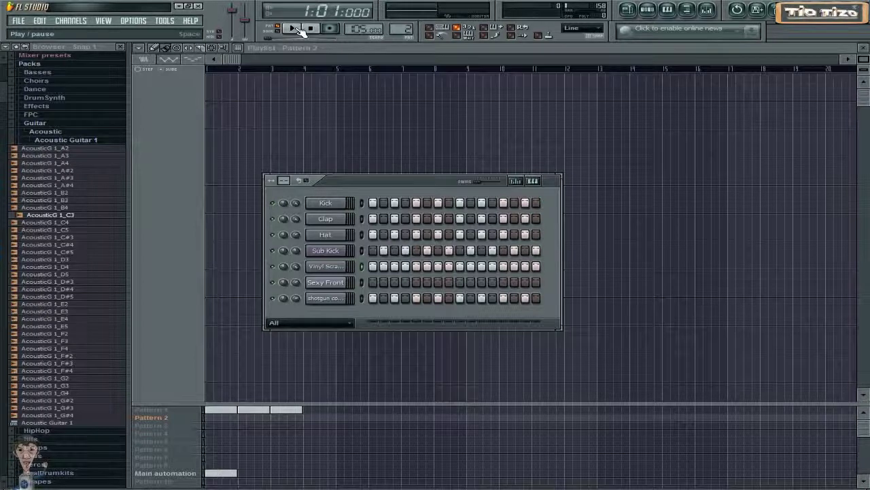
left_click(298, 29)
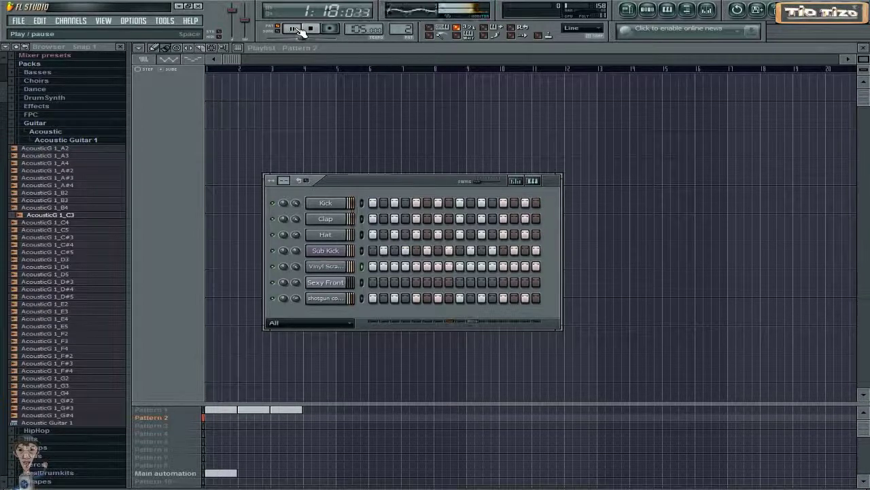
left_click(309, 29)
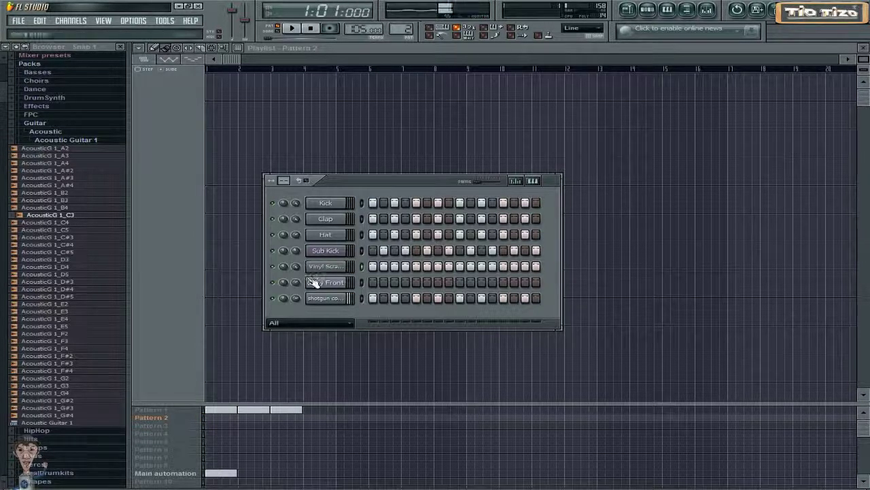
Place a Pattern 2 clip in bar 4 of the playlist and play the arrangement
left_click(315, 416)
left_click(314, 417)
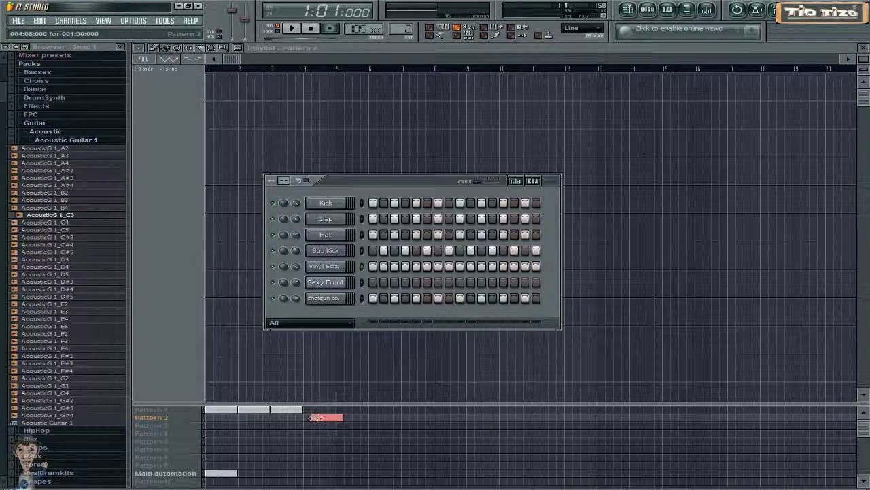
left_click(317, 417)
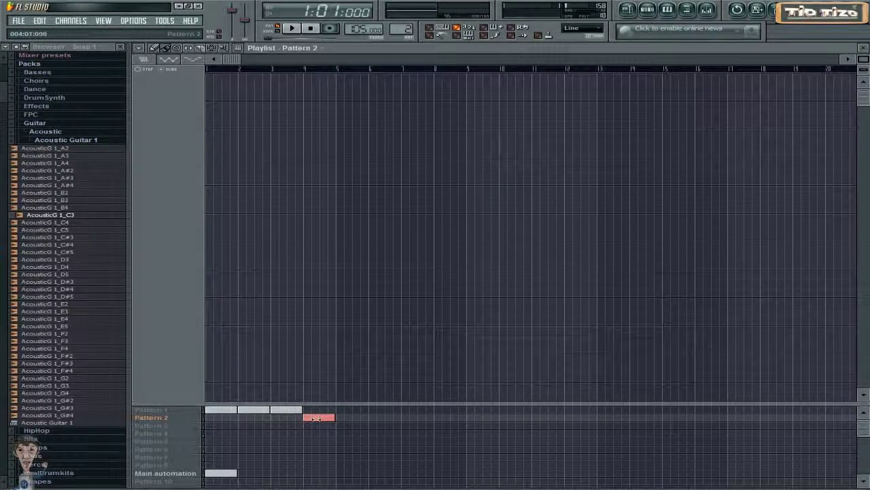
left_click(291, 29)
left_click(291, 29)
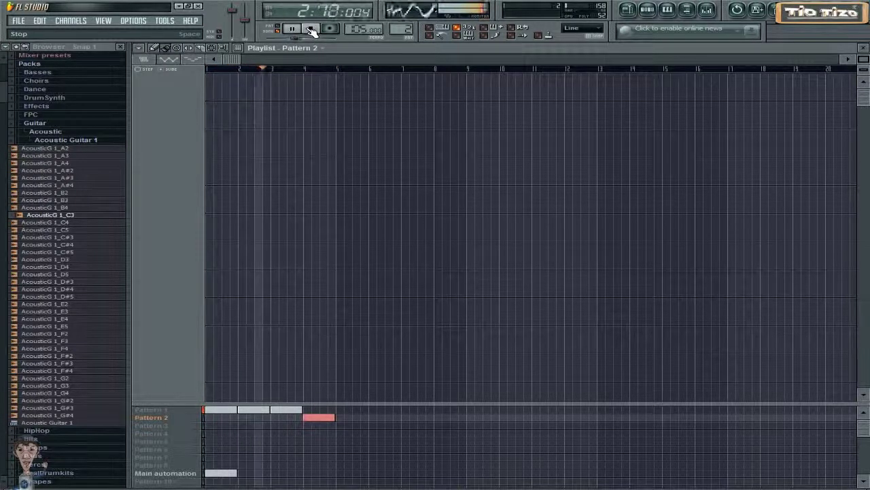
left_click(311, 30)
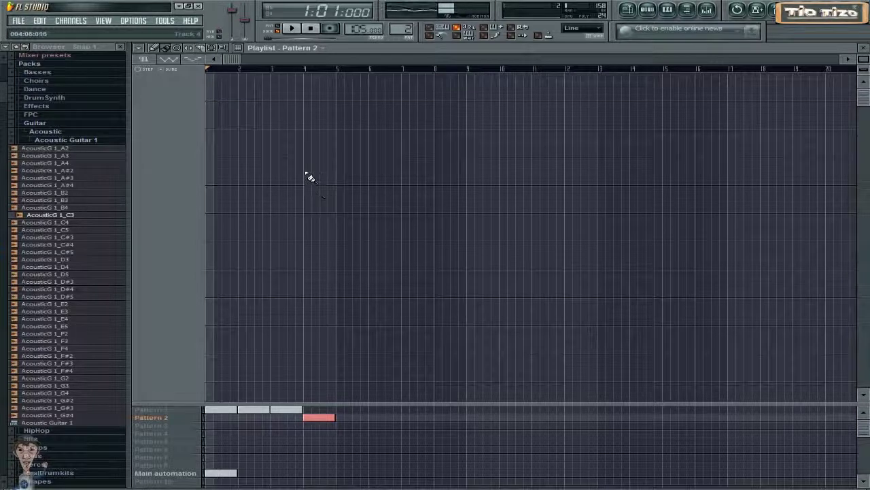
Select Pattern 3 and open the piano roll for the Sexy Front channel
left_click(182, 427)
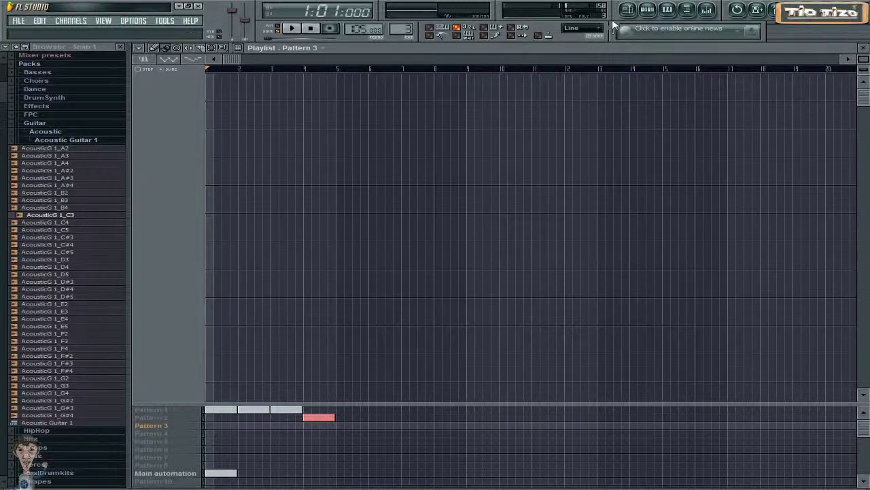
left_click(647, 10)
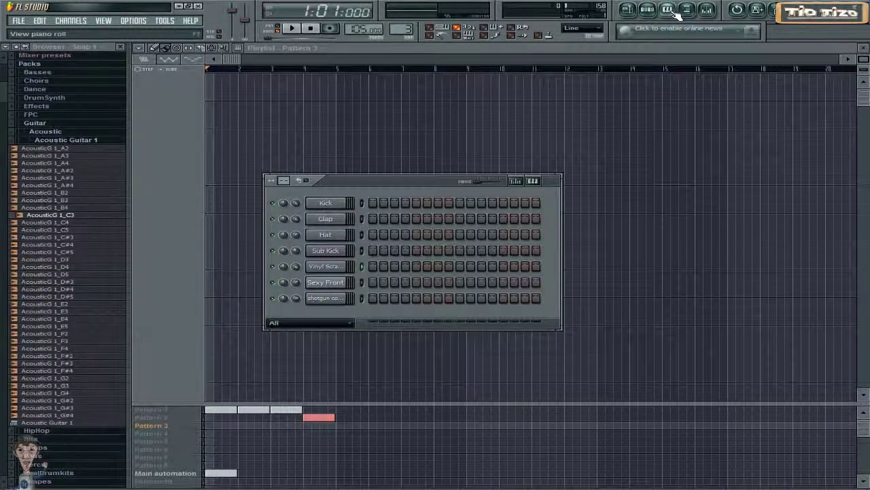
left_click(669, 10)
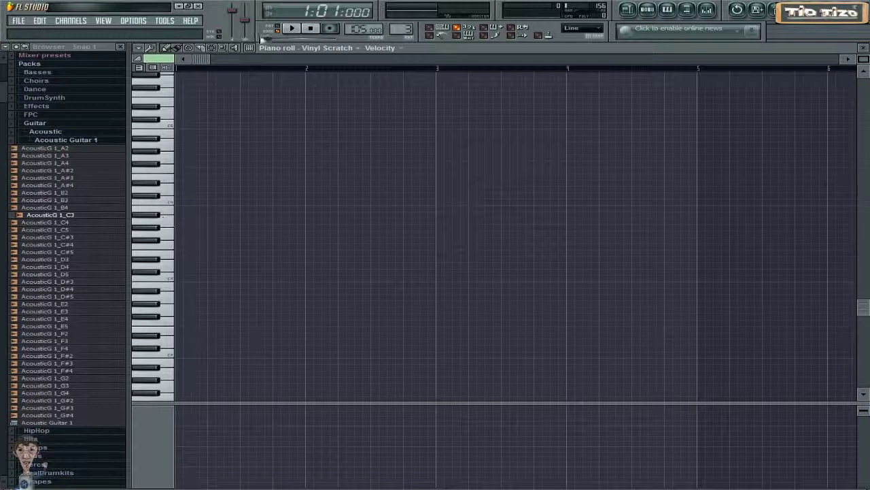
left_click(355, 49)
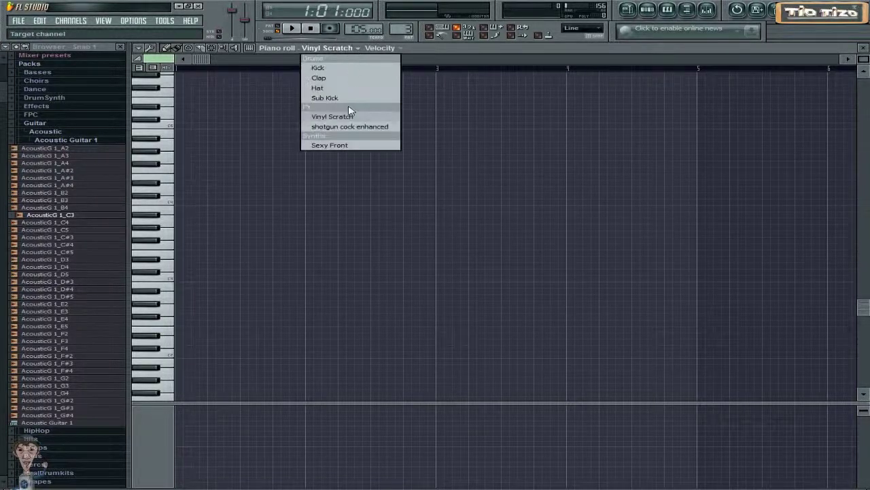
left_click(346, 145)
Draw an 11-note Sexy Front melody spread over the first four bars, with two stacked notes in bar 3
left_click(181, 201)
left_click(223, 177)
left_click(252, 196)
left_click(286, 170)
left_click(335, 189)
left_click(400, 158)
left_click(474, 195)
left_click(473, 284)
left_click(588, 157)
left_click(629, 227)
left_click(685, 157)
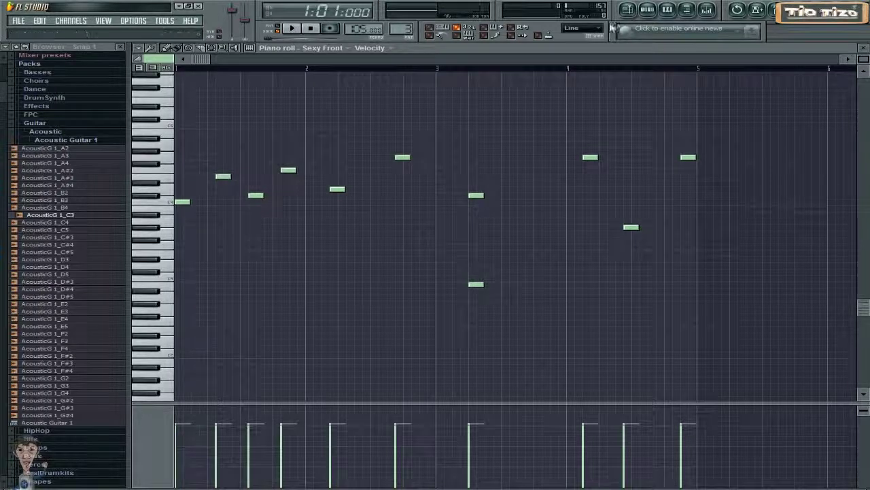
Place the Pattern 3 melody across bars 1 to 4 of the playlist and play the arrangement
left_click(627, 10)
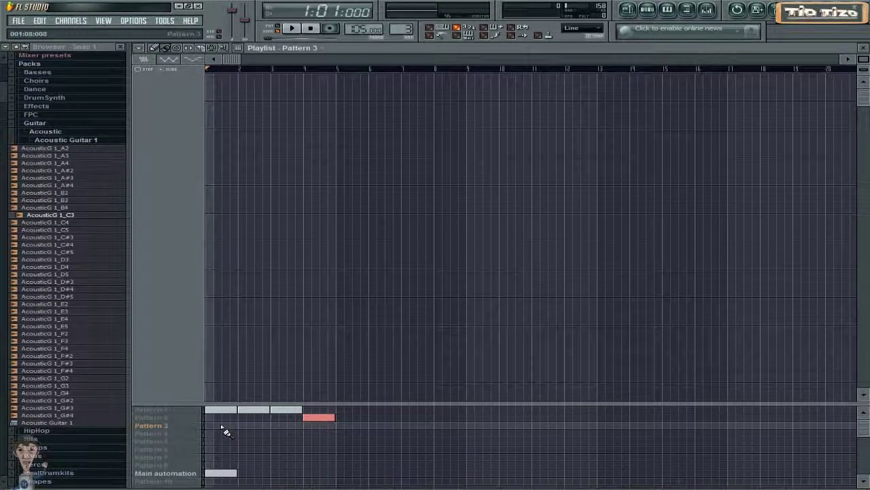
left_click(215, 427)
left_click(241, 433)
right_click(248, 433)
left_click_drag(241, 427, 233, 427)
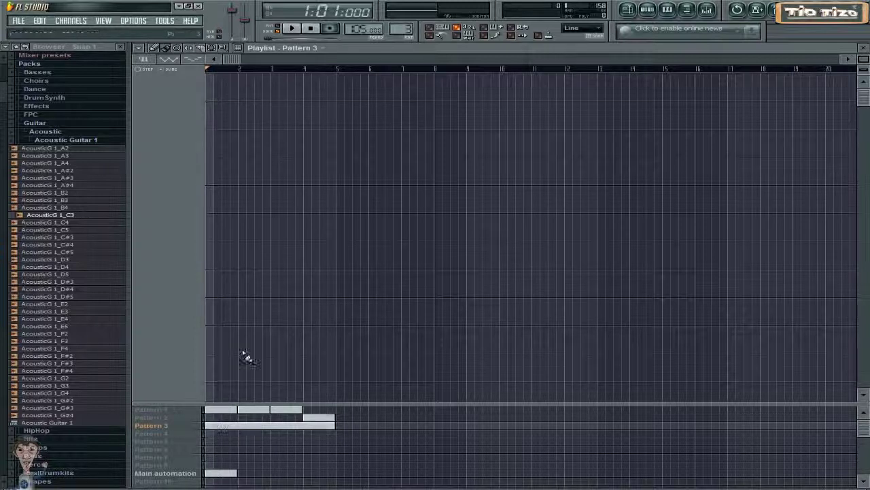
left_click(293, 28)
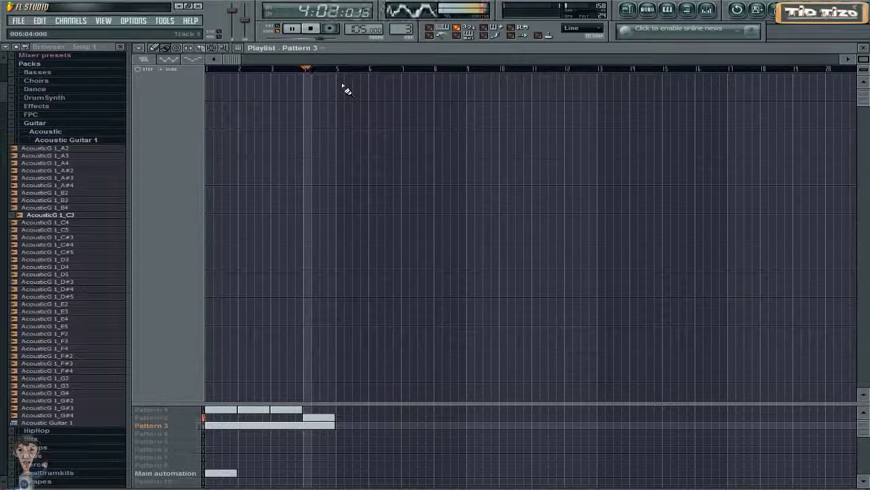
left_click(314, 31)
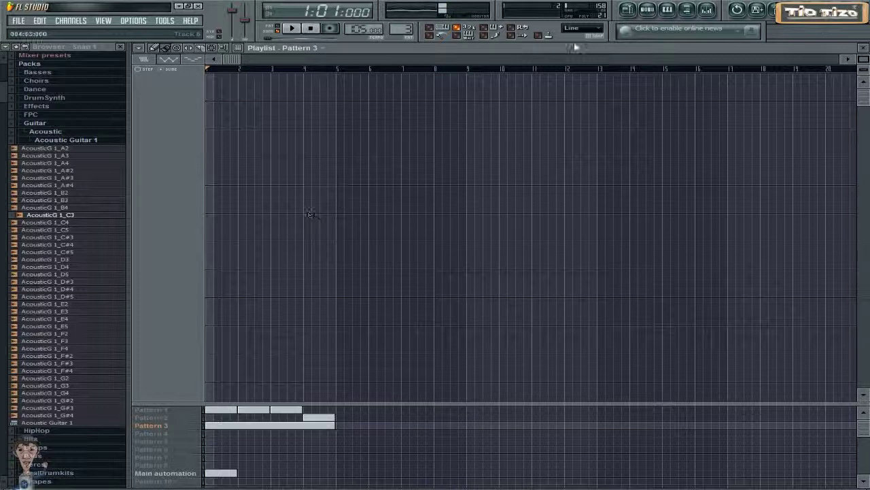
Review the Sexy Front notes, remove the Pattern 3 clip from the playlist and select Pattern 4
left_click(667, 9)
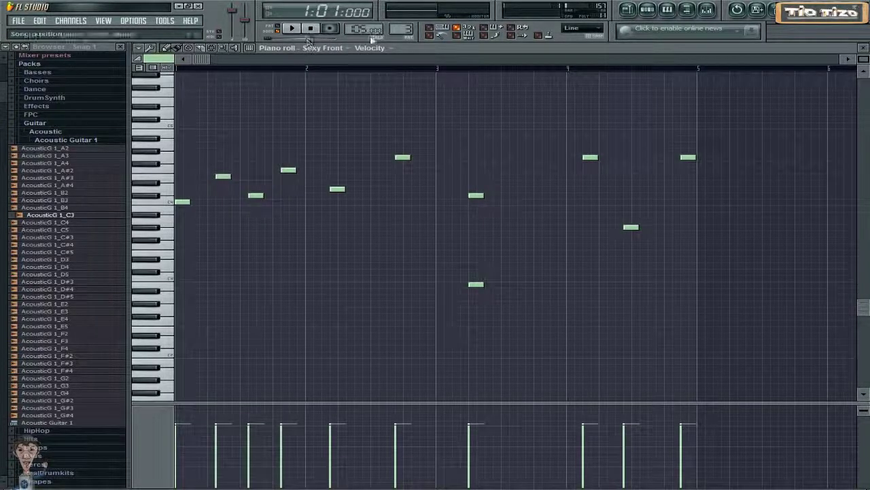
left_click(627, 9)
left_click(190, 436)
right_click(241, 427)
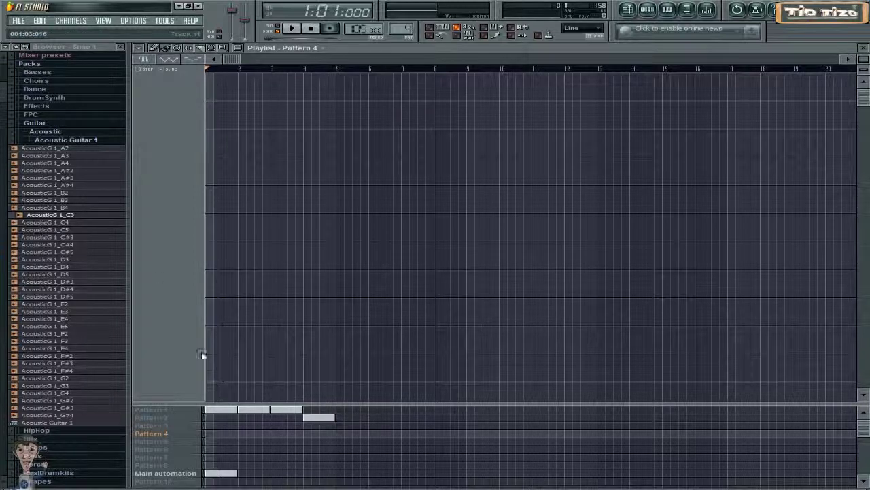
Collapse the Acoustic Guitar 1, Packs and Projects folders in the browser
left_click(29, 141)
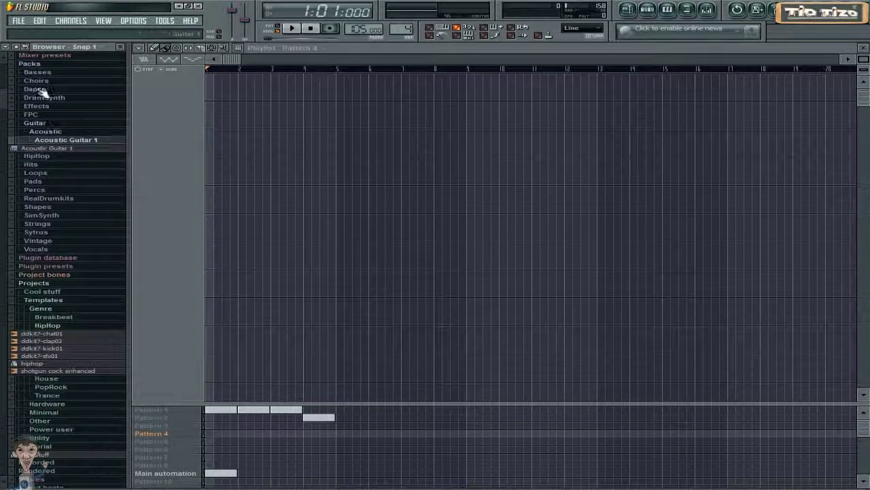
left_click(34, 64)
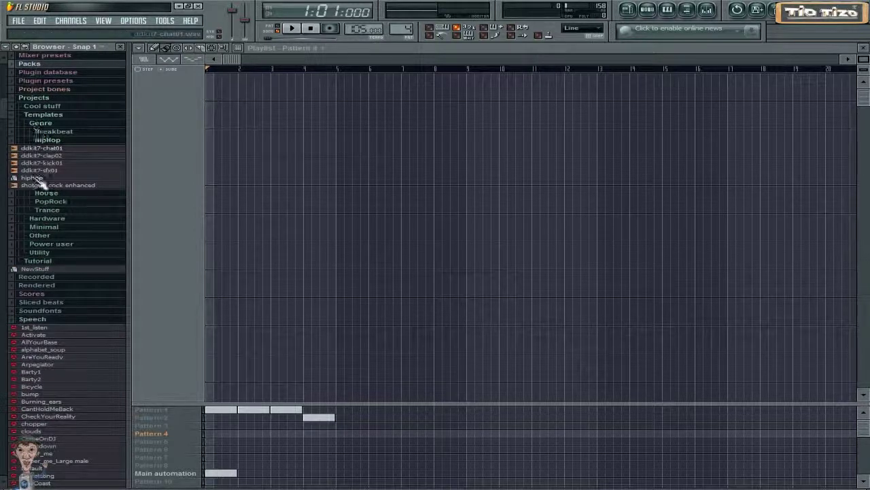
scroll(34, 173, "up", 3)
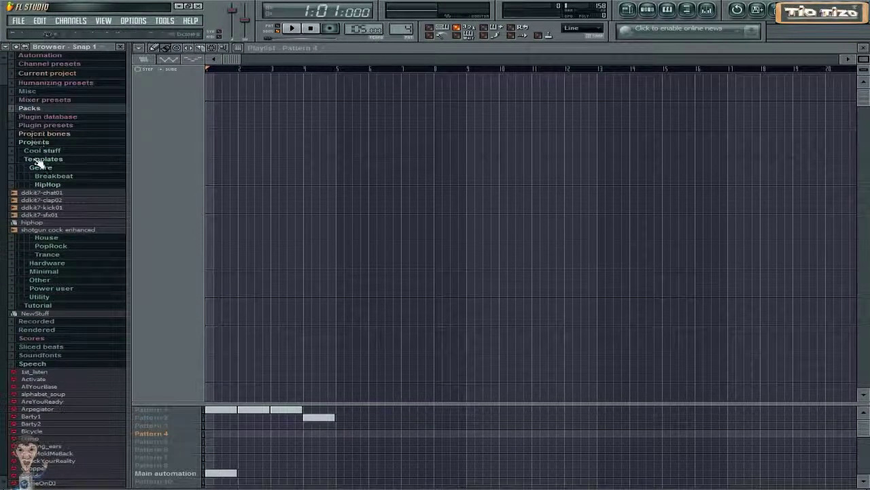
scroll(42, 187, "down", 9)
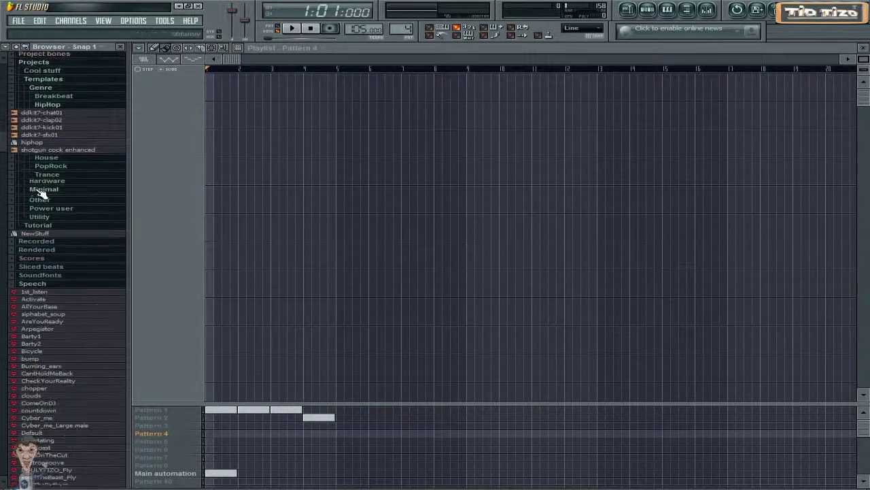
scroll(55, 201, "up", 9)
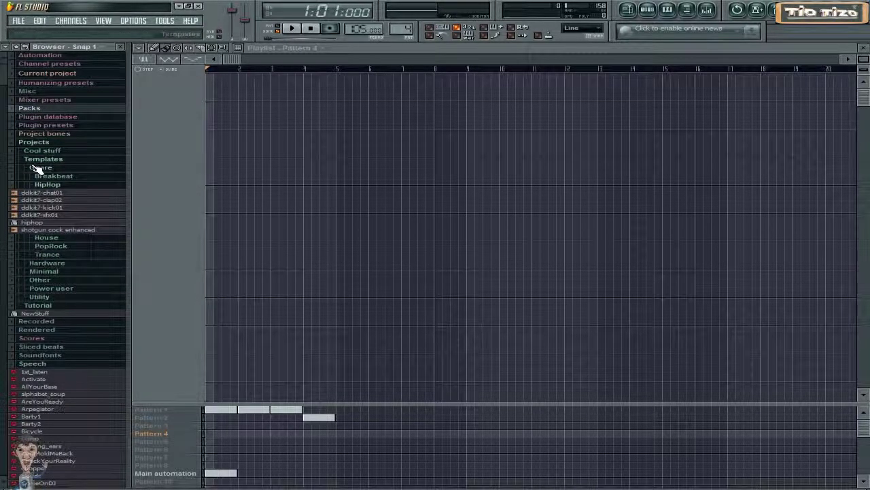
left_click(34, 143)
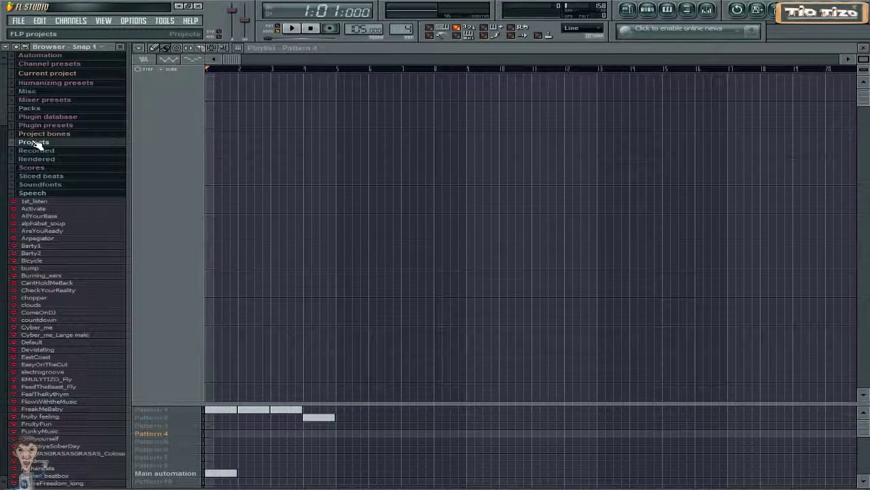
Open the OK preset from the Speech folder in a new channel and audition it with the text "tio tizo ruleeeez"
left_click(34, 194)
left_click(34, 193)
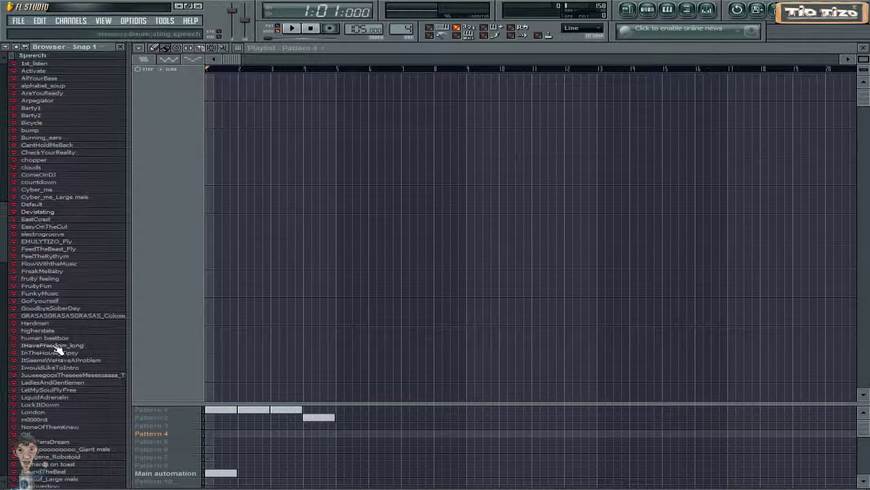
left_click(42, 434)
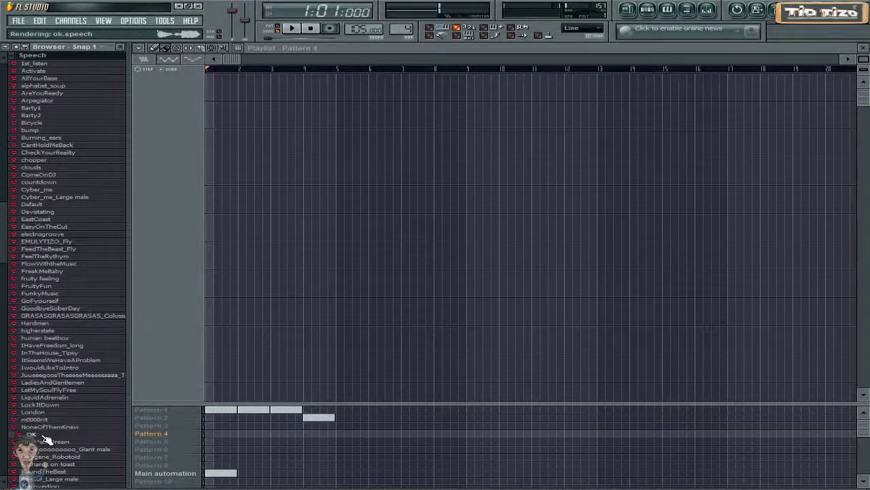
right_click(43, 436)
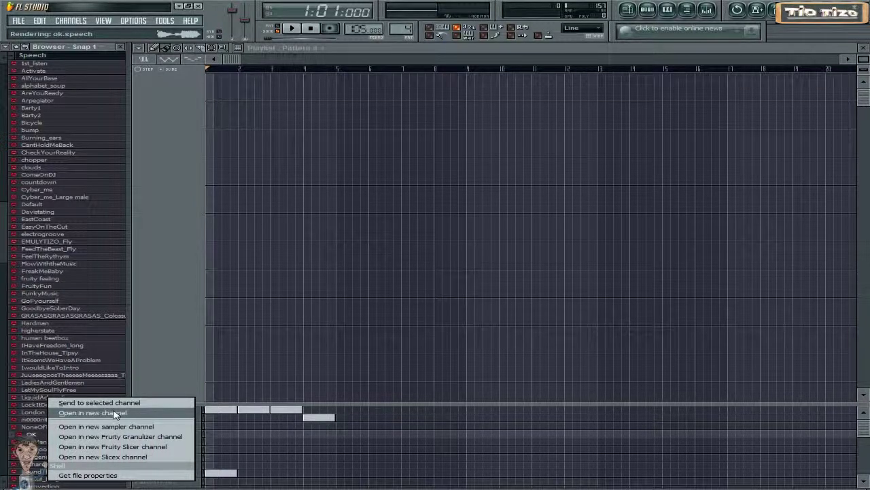
left_click(114, 414)
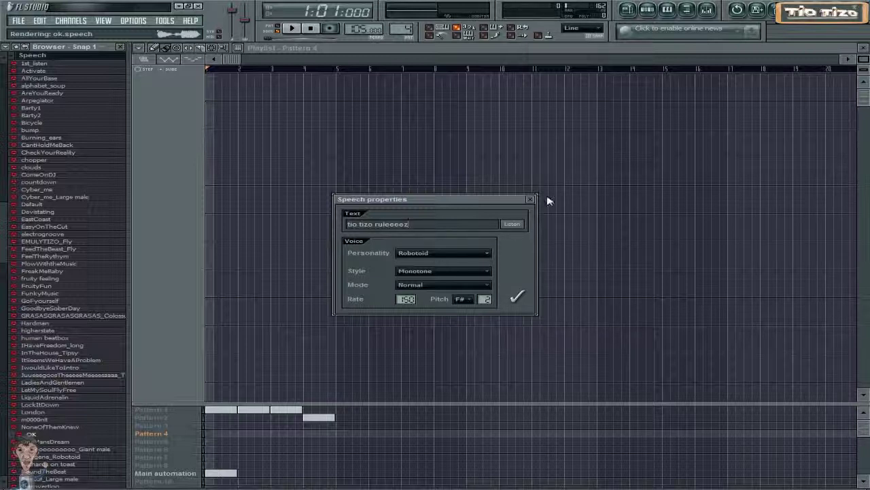
left_click(520, 227)
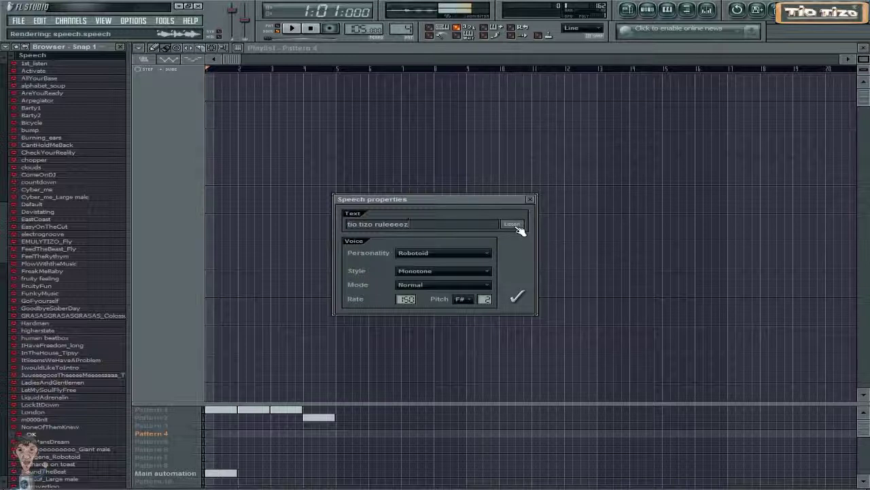
Give the speech the Large male personality, the Sing style and the Breathy mode
left_click(448, 255)
left_click(443, 281)
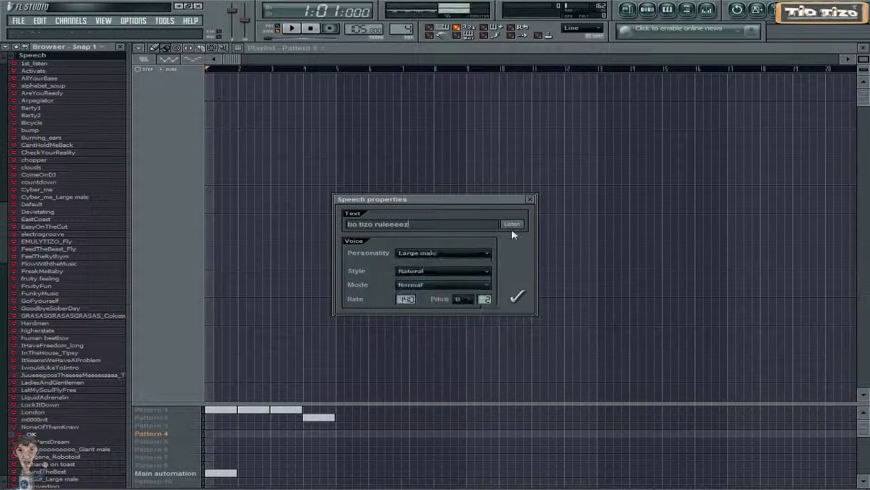
left_click(472, 270)
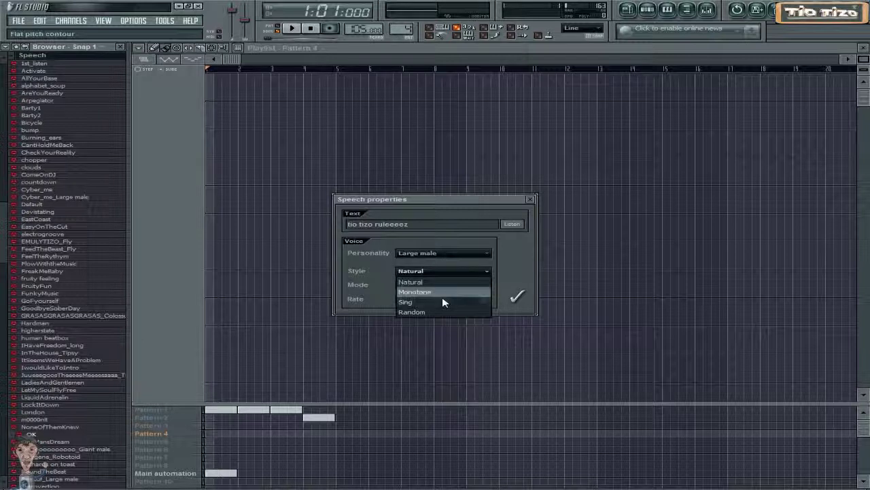
left_click(446, 304)
left_click(468, 284)
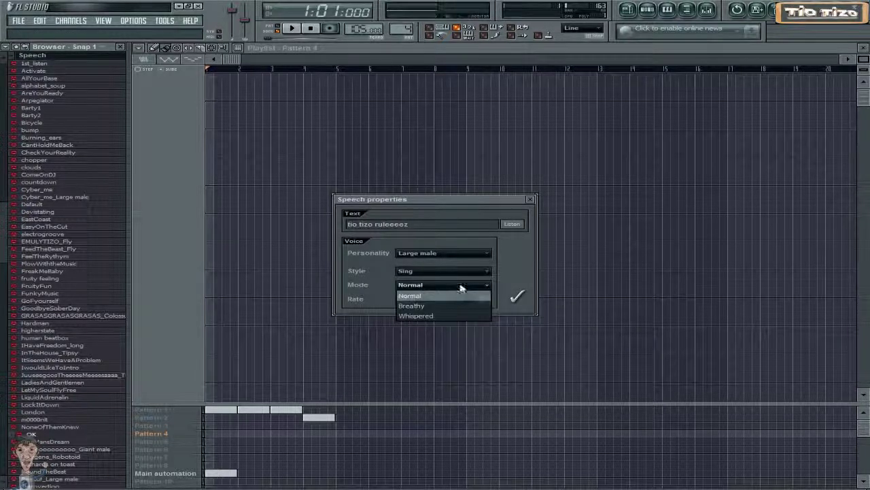
left_click(448, 306)
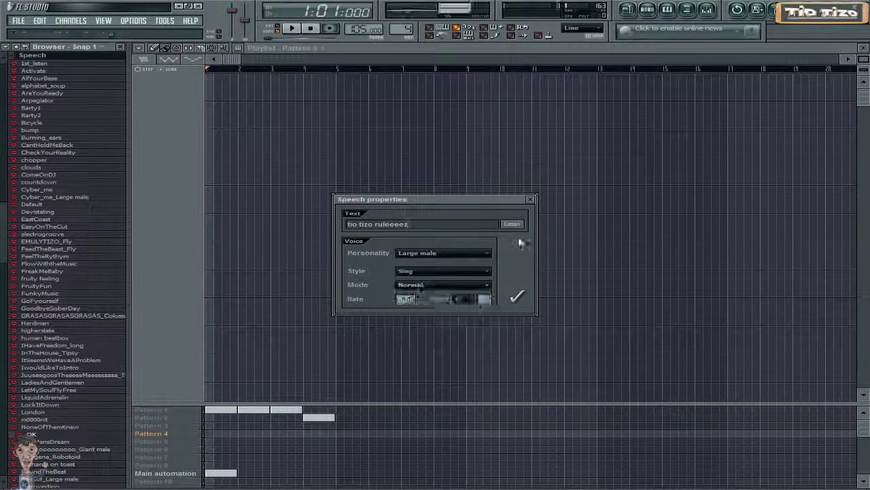
Set the speech pitch note to C, adjust the rate and save it as TioTizoRuleeeez_Large male.speech
left_click(469, 300)
left_click(461, 310)
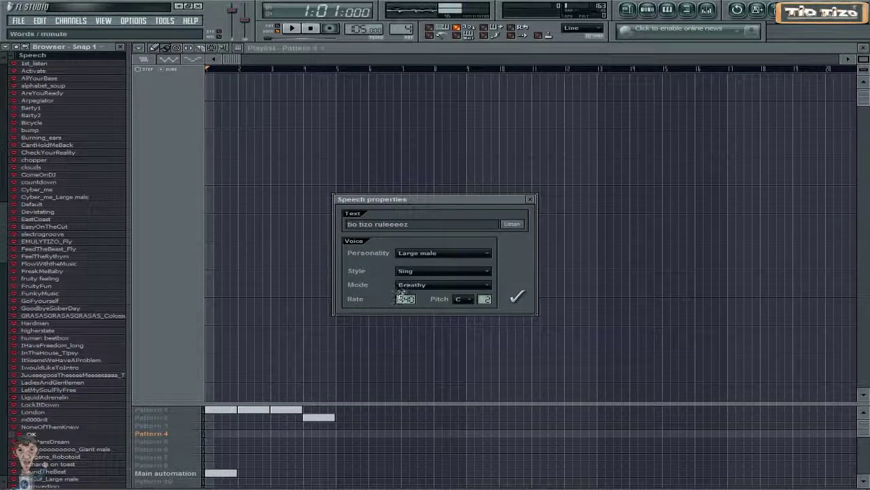
scroll(402, 299, "up", 3)
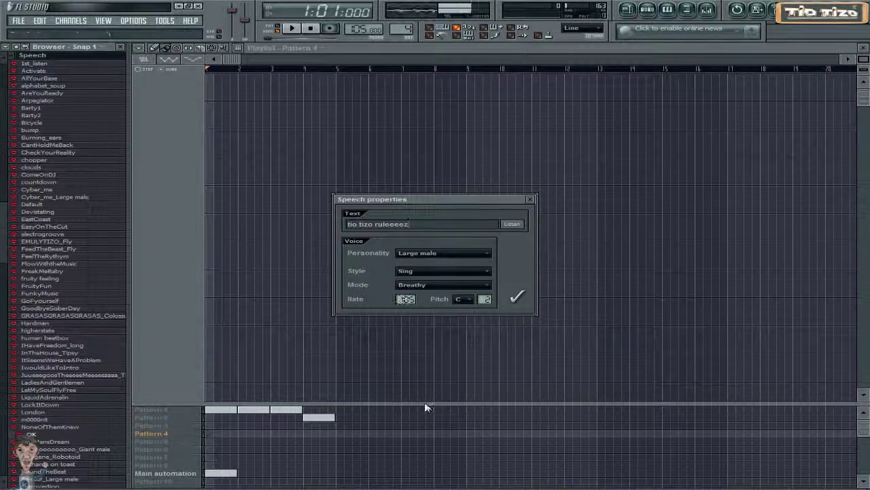
left_click(511, 297)
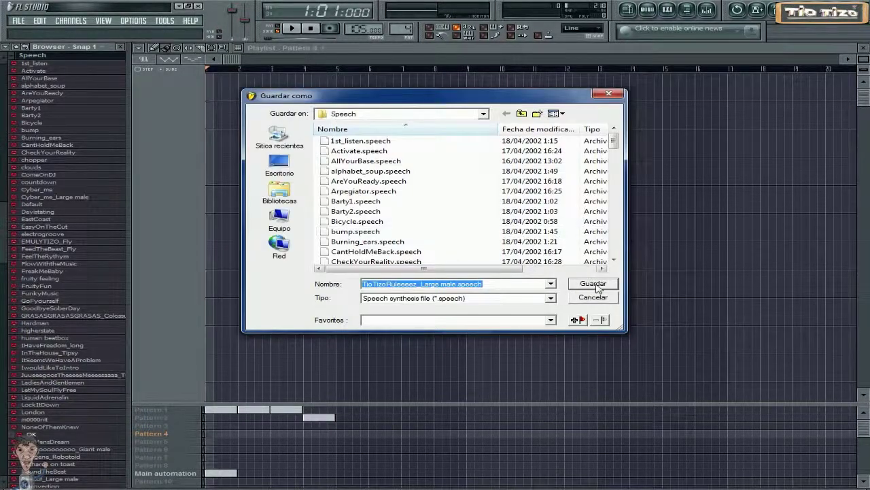
left_click(597, 285)
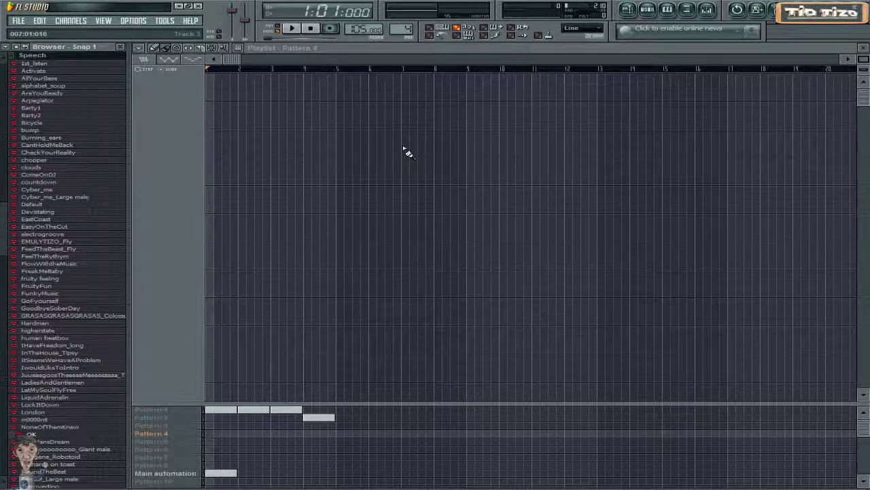
Compare the channel steps of Patterns 4 and 3, and turn on the first step of the new speech channel in Pattern 4
left_click(627, 9)
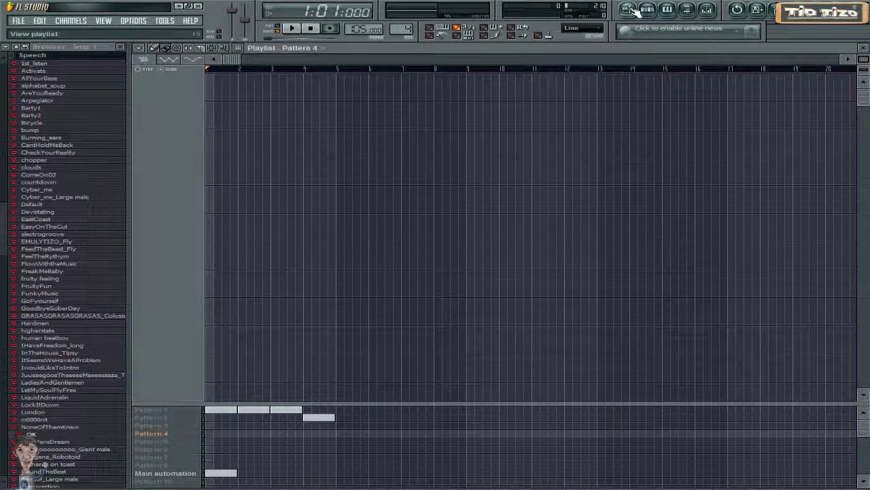
left_click(646, 11)
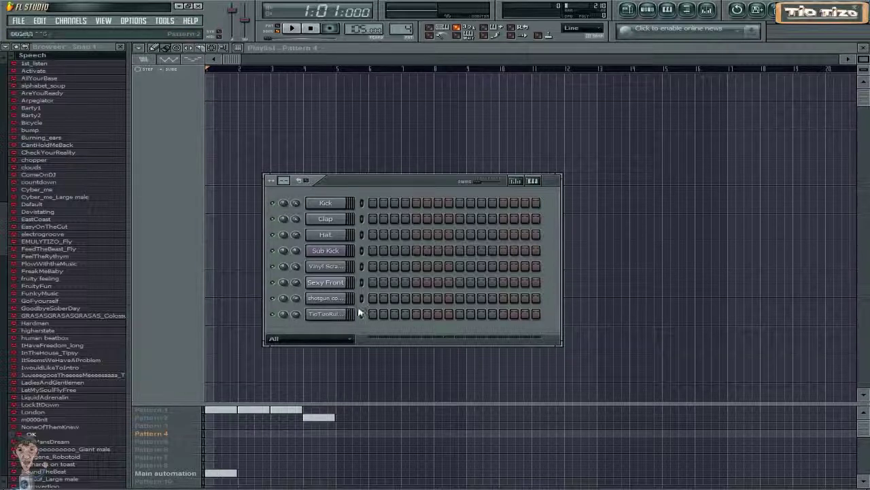
left_click(161, 432)
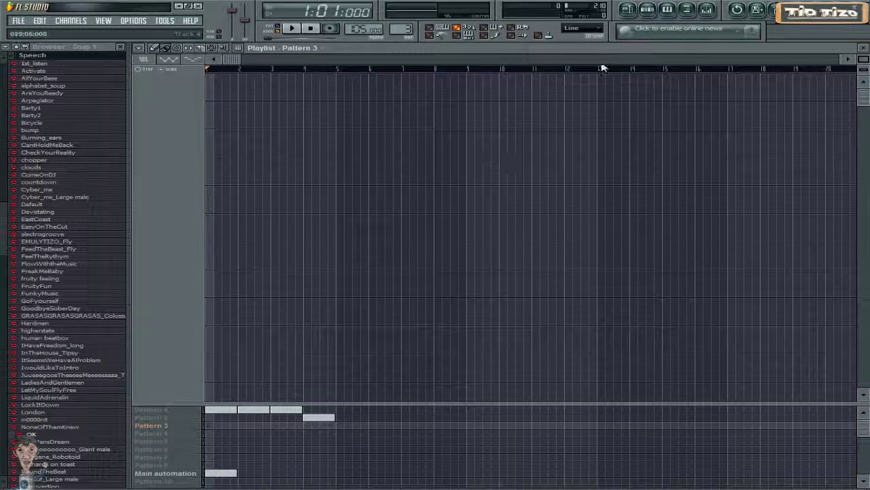
left_click(648, 15)
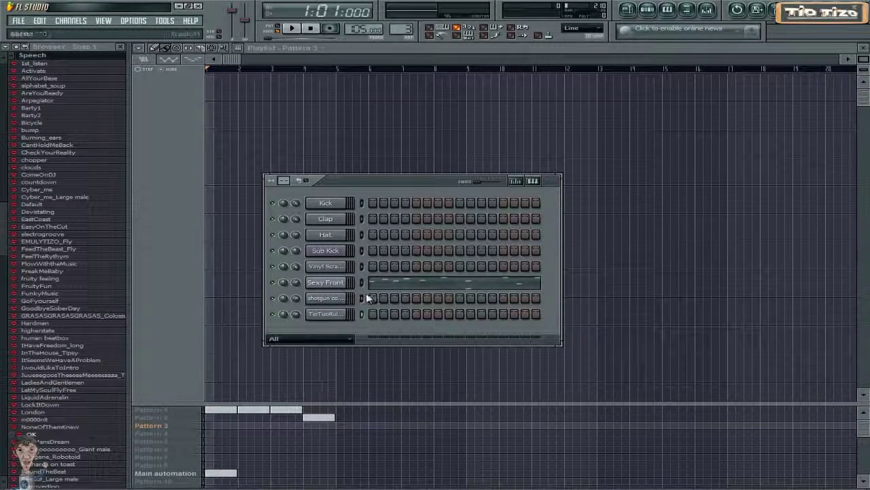
left_click(147, 435)
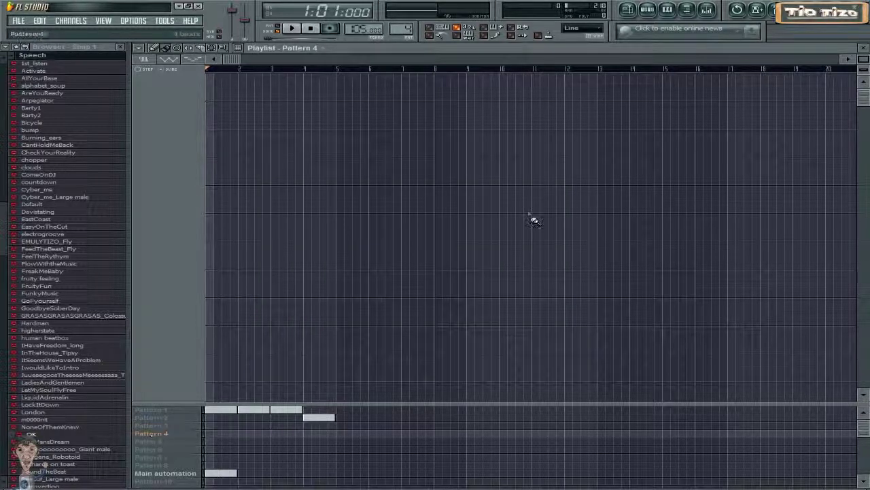
left_click(648, 11)
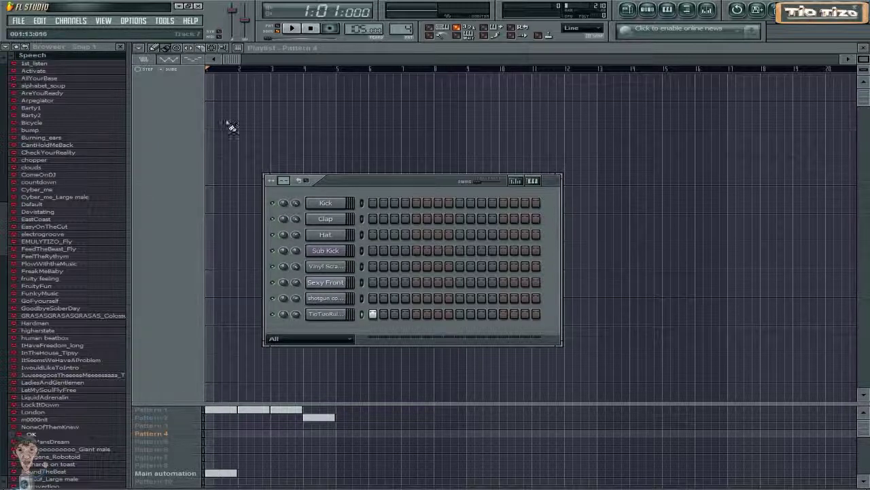
Place Pattern 4 clips at bars 1 and 3 of the playlist and play the arrangement
left_click(213, 436)
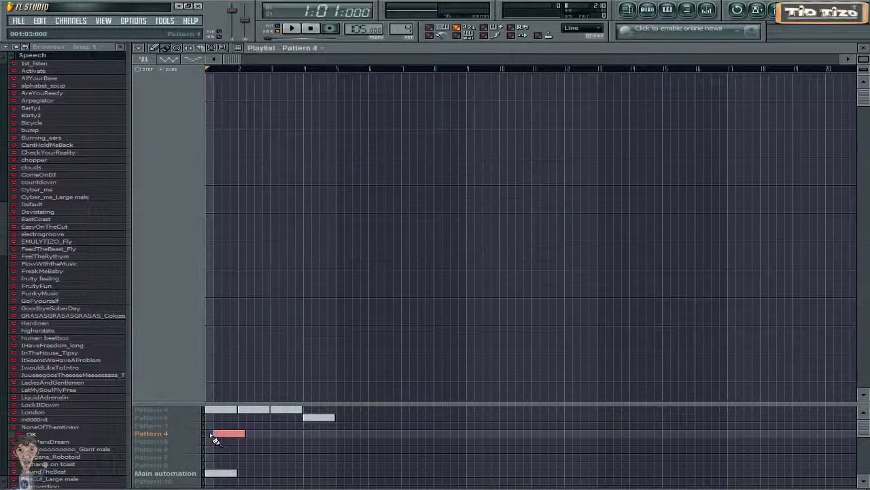
left_click_drag(291, 434, 274, 433)
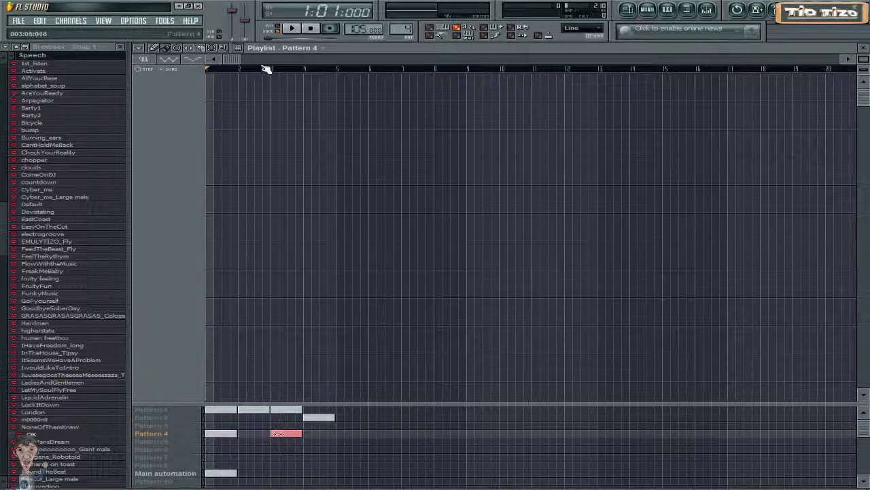
left_click(291, 28)
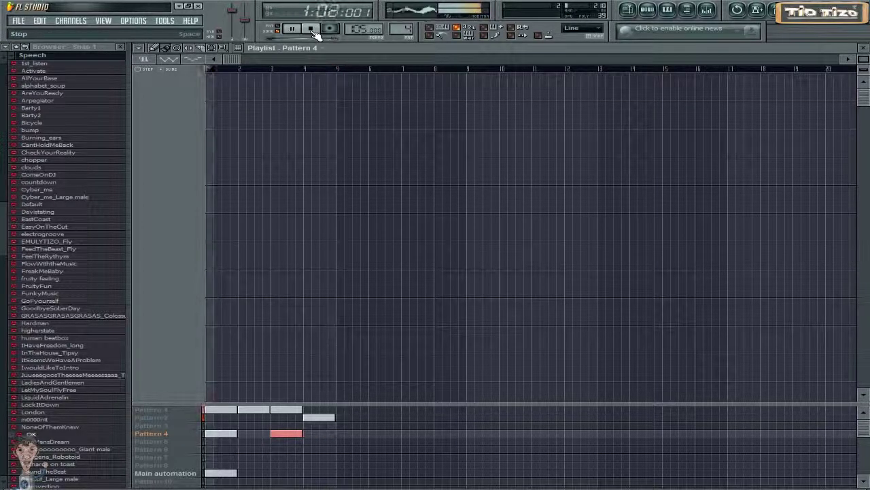
left_click(311, 30)
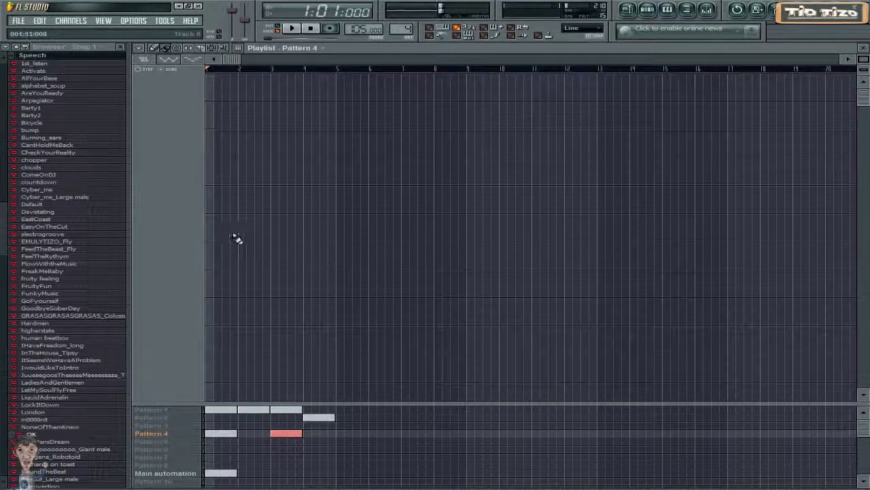
Audition SimSynth instruments such as NOTE and Rock moog3_s from the Packs folder and open STRING2 in a new channel
left_click(41, 56)
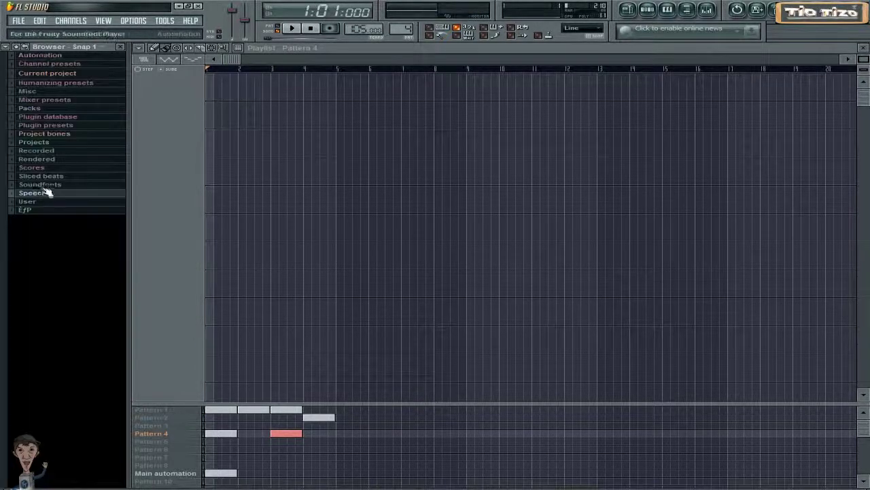
left_click(53, 111)
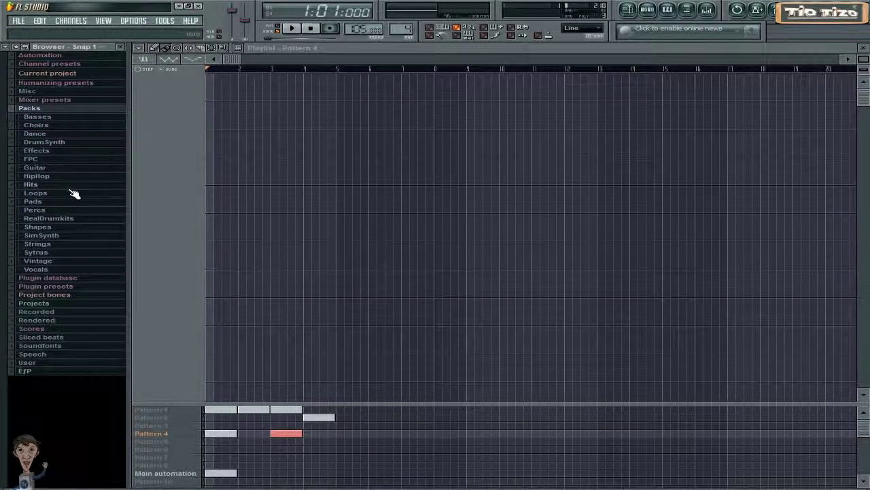
left_click(73, 240)
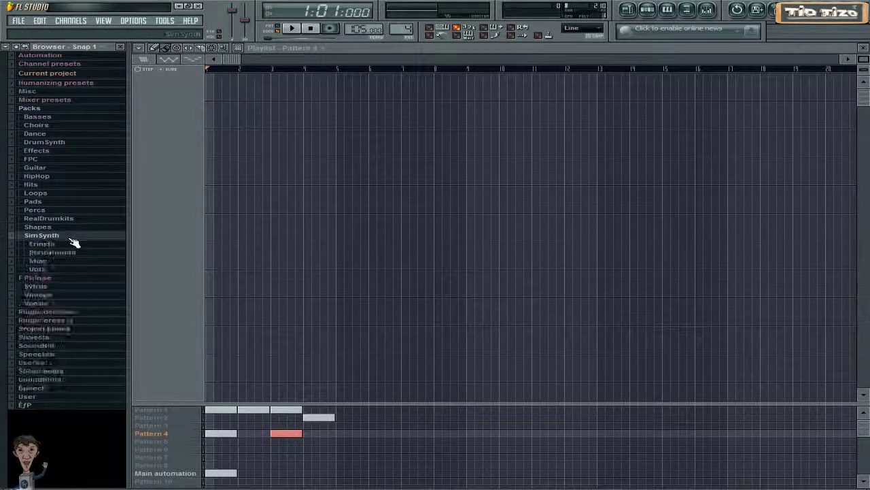
left_click(70, 255)
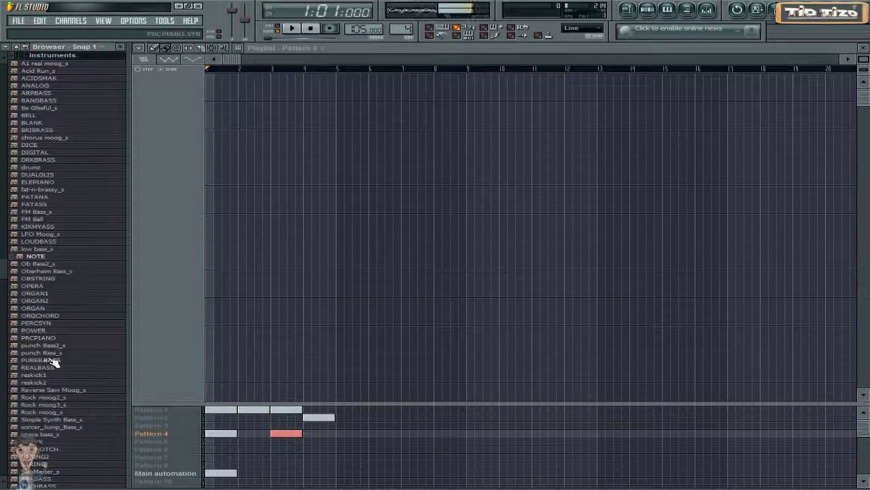
left_click(38, 405)
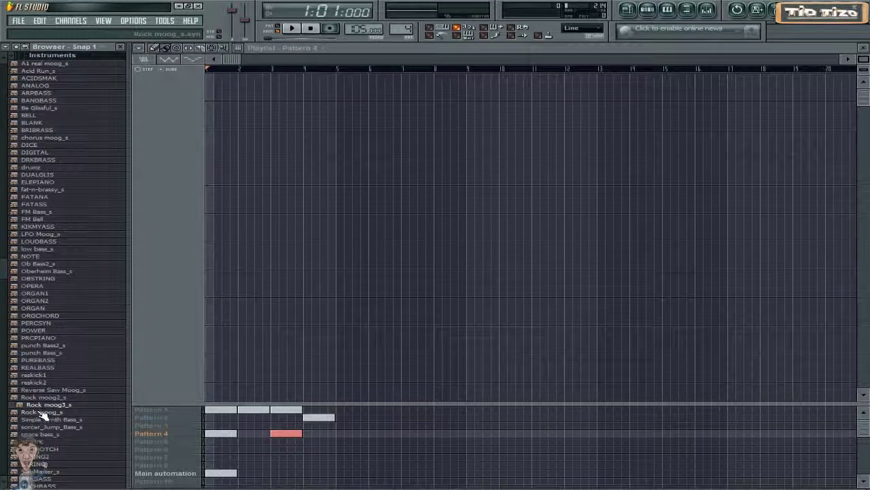
right_click(40, 463)
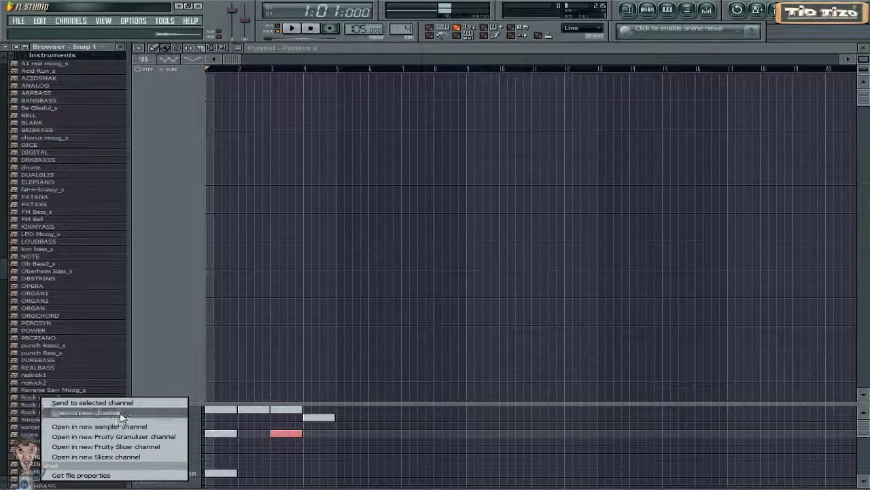
left_click(121, 413)
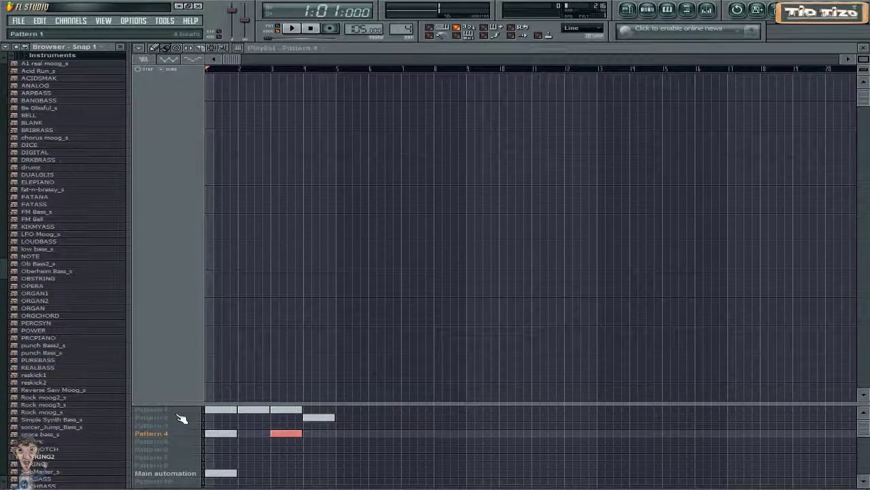
Open the piano roll for Pattern 5 and expand the Scores folder in the browser in place of Packs
left_click(170, 442)
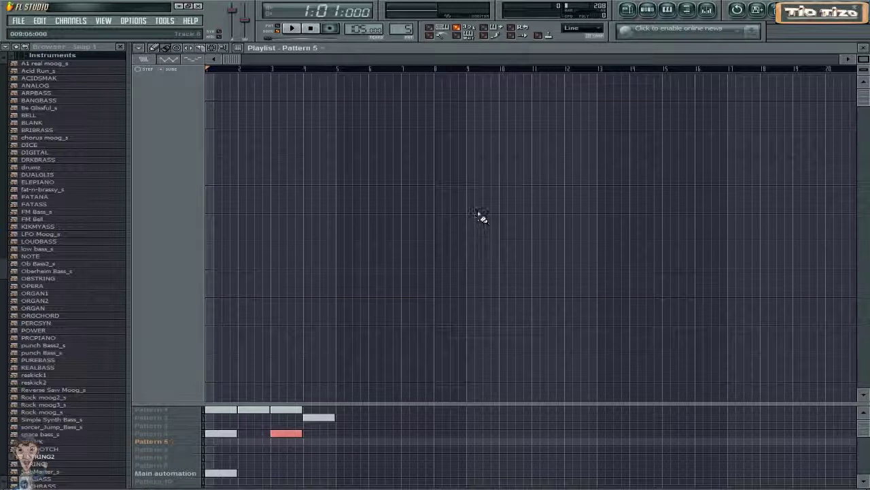
left_click(666, 17)
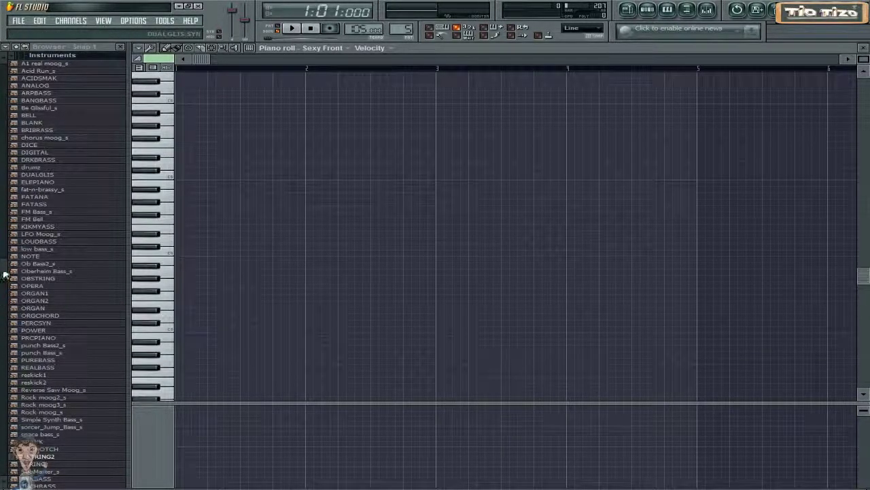
scroll(5, 239, "up", 1)
scroll(5, 240, "up", 8)
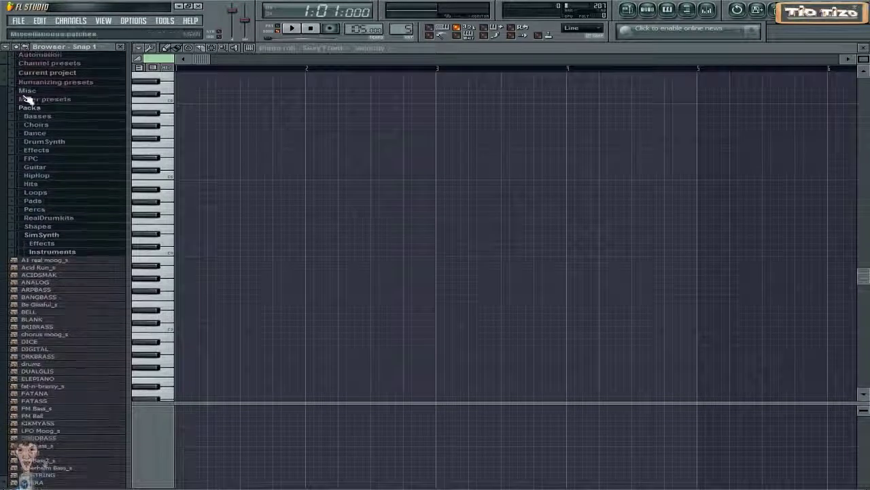
left_click(30, 109)
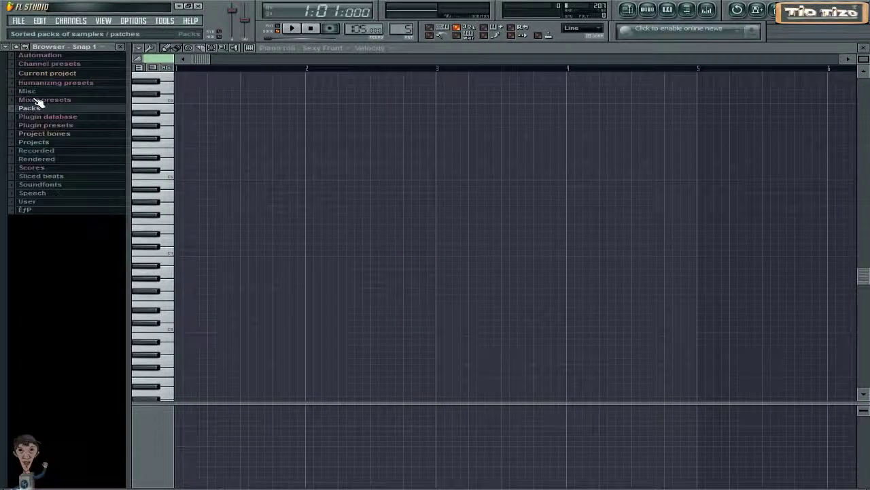
left_click(68, 168)
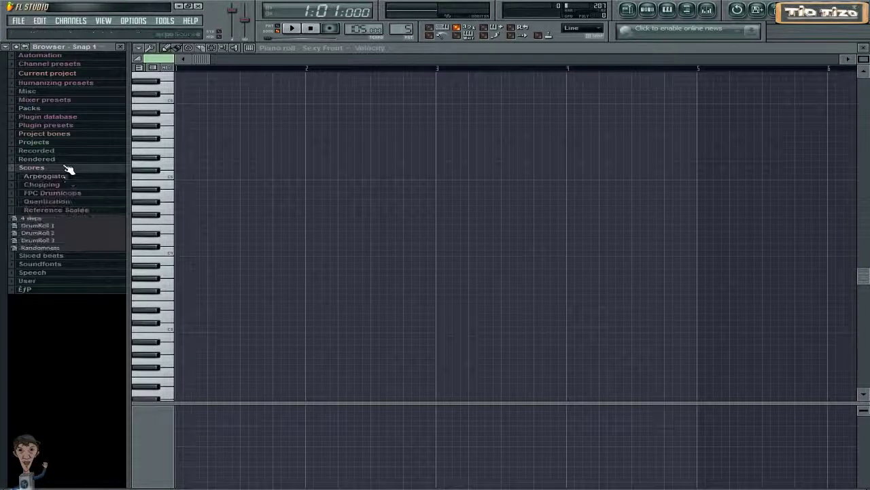
Browse the Quantization, Arpeggiator and Chopping score folders, including Arpeggios, Chords and Complex, and expand Melodies
left_click(68, 201)
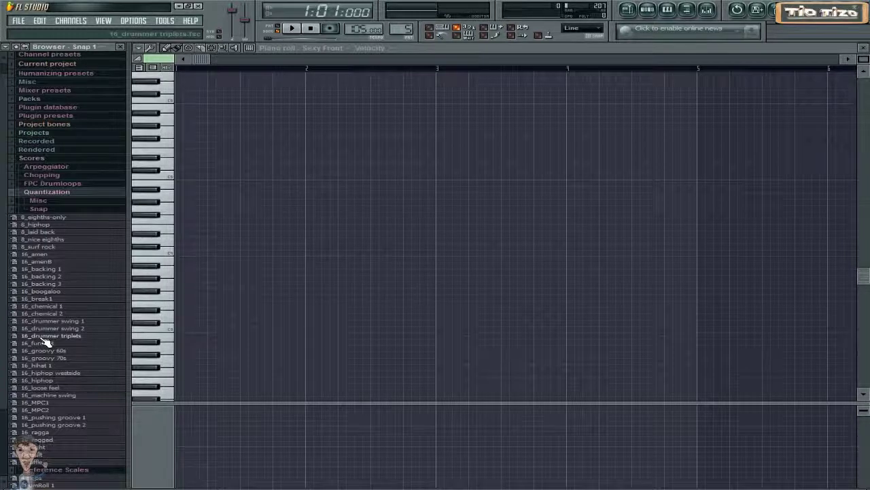
left_click(48, 167)
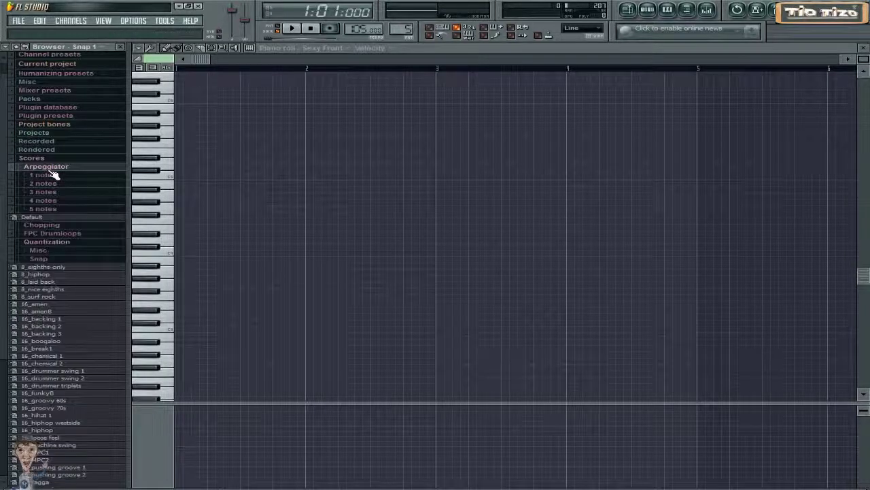
left_click(48, 227)
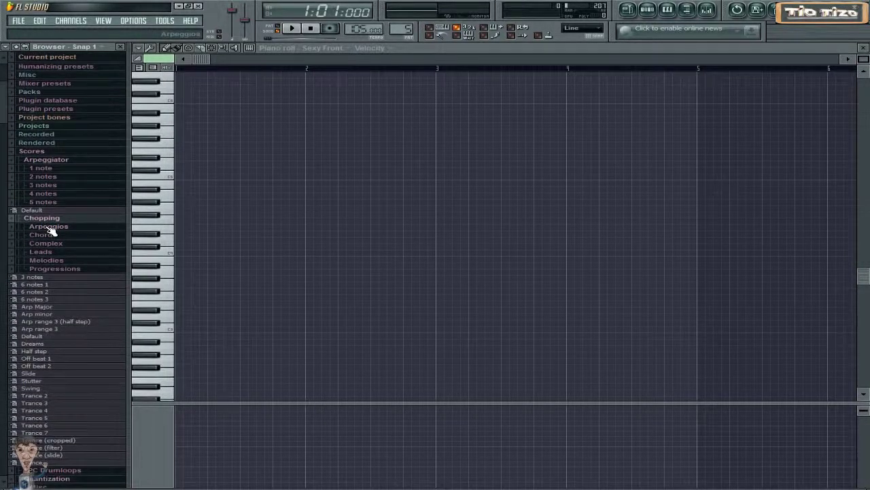
left_click(57, 235)
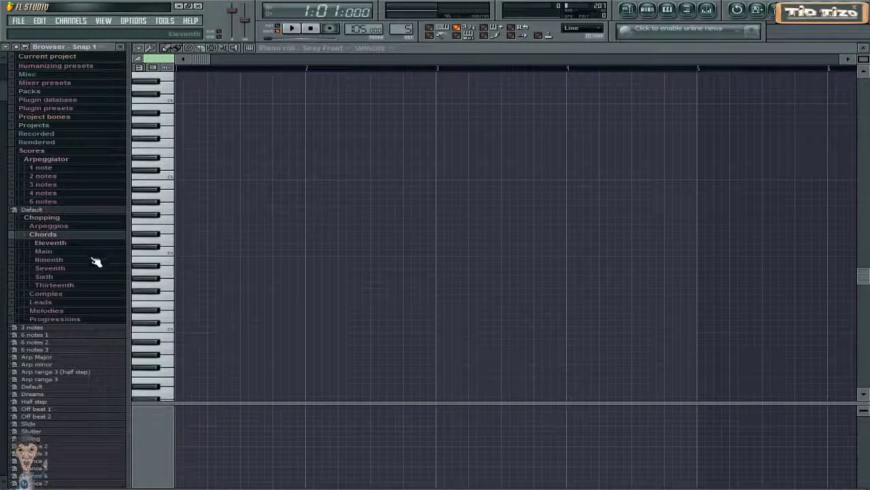
left_click(68, 294)
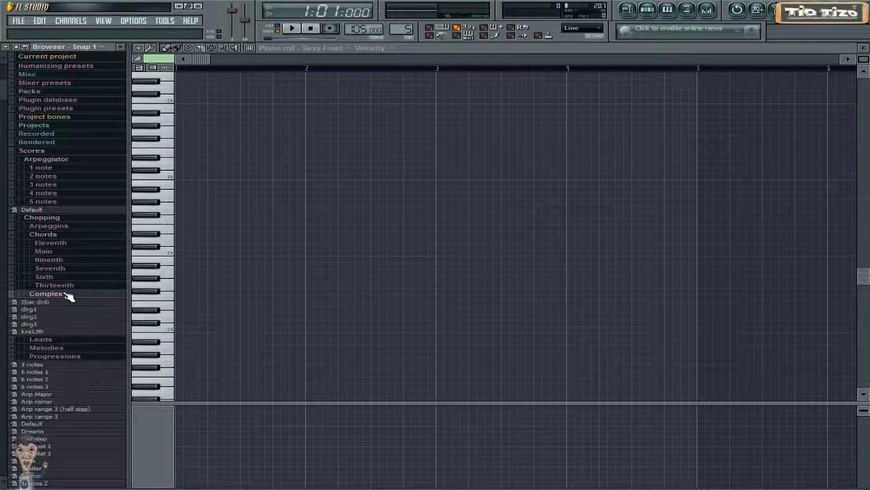
left_click(68, 225)
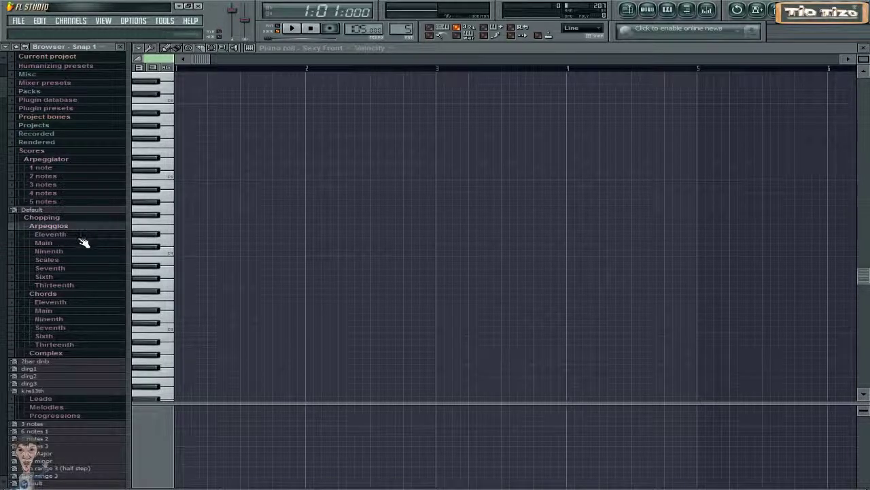
left_click(67, 355)
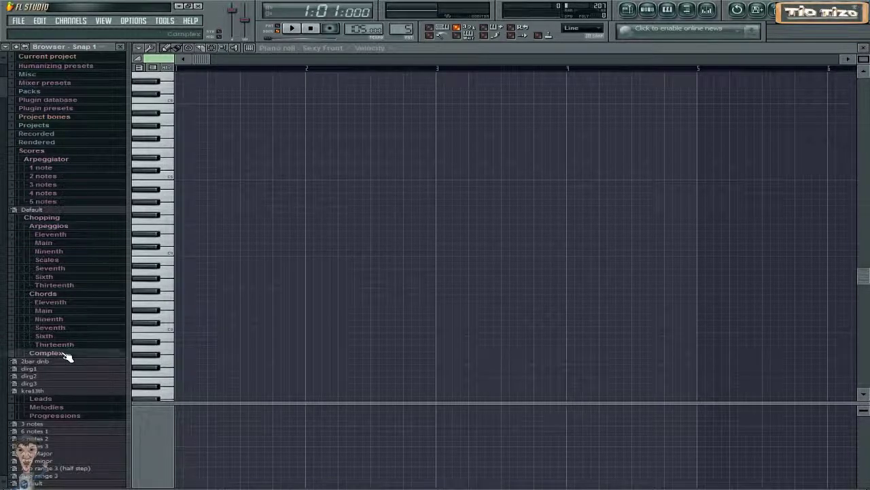
left_click(67, 370)
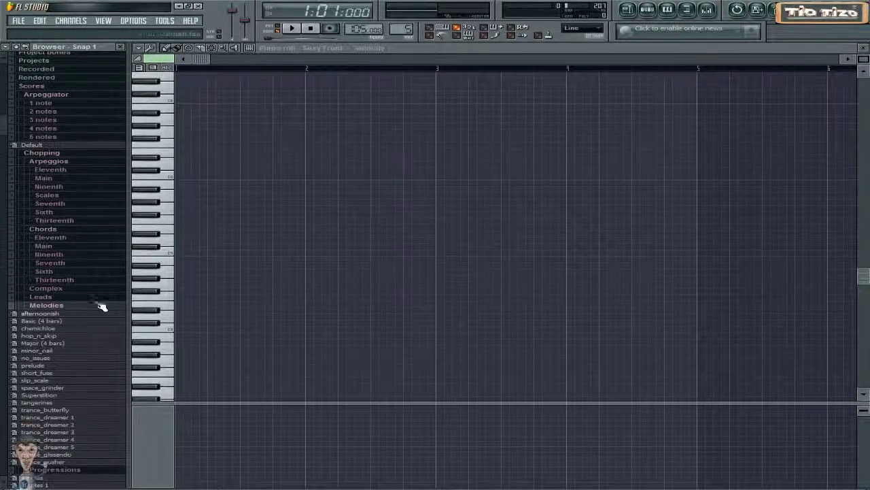
Load the chemichloe score from the Melodies folder into the Sexy Front piano roll of Pattern 5
right_click(57, 332)
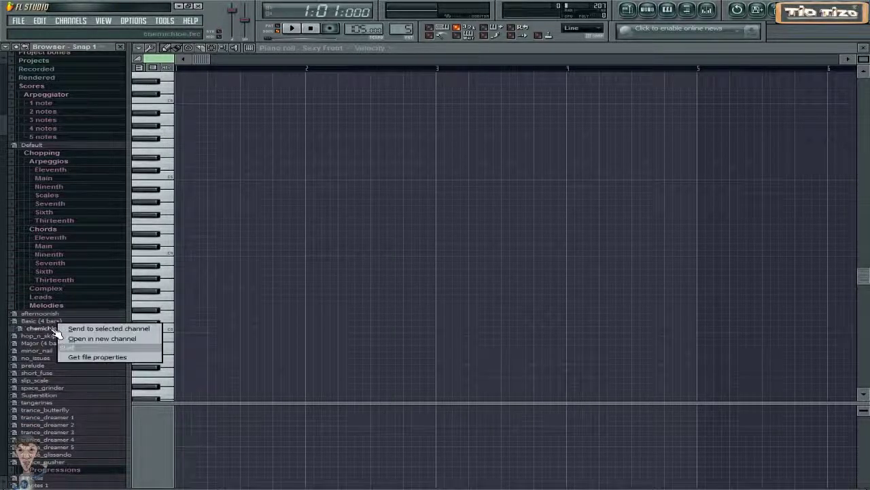
left_click(129, 329)
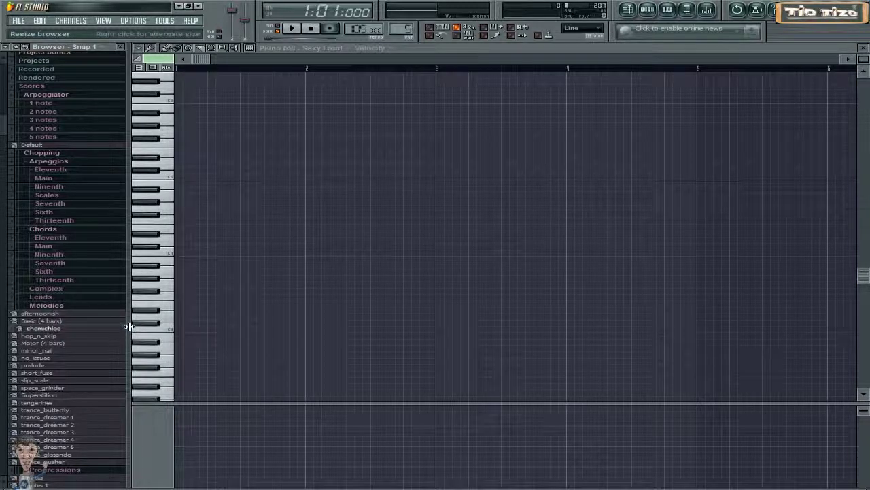
left_click_drag(61, 332, 340, 245)
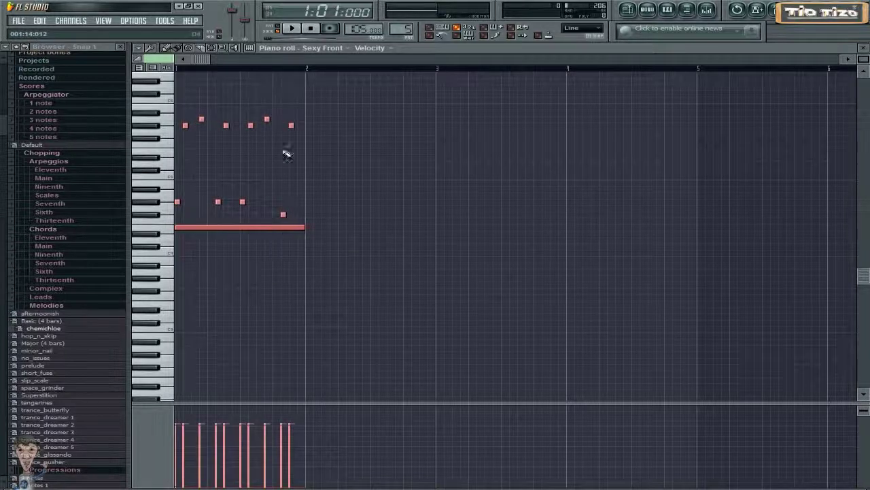
Lower the melody notes and copy them across bars 2 to 4, an octave higher in bars 2 and 4 and five semitones higher in bar 3
scroll(292, 231, "up", 5)
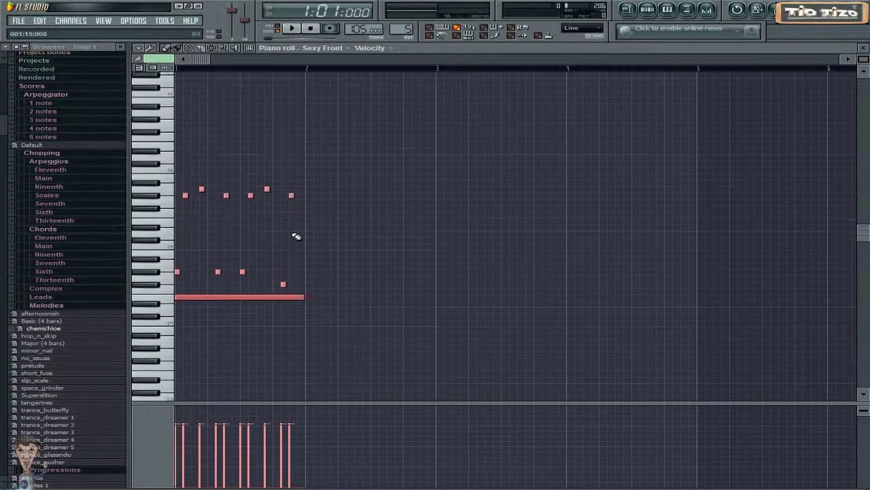
left_click(346, 318)
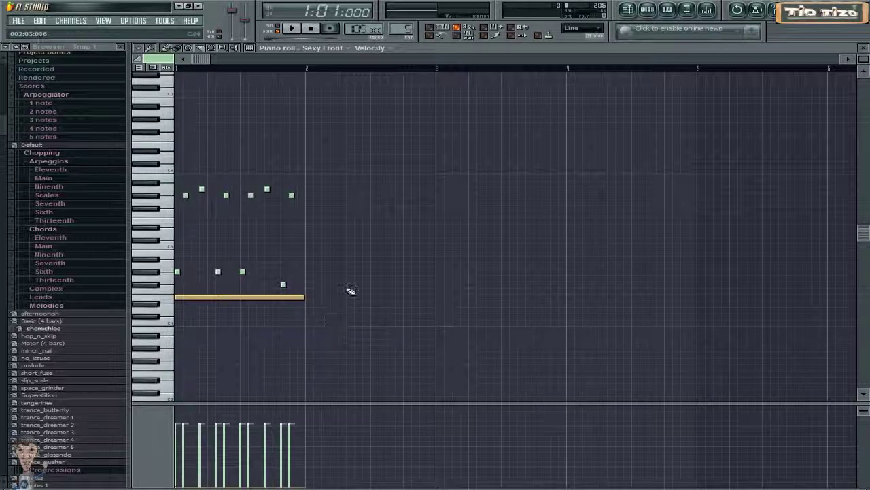
left_click_drag(354, 318, 177, 151)
left_click_drag(206, 298, 621, 246)
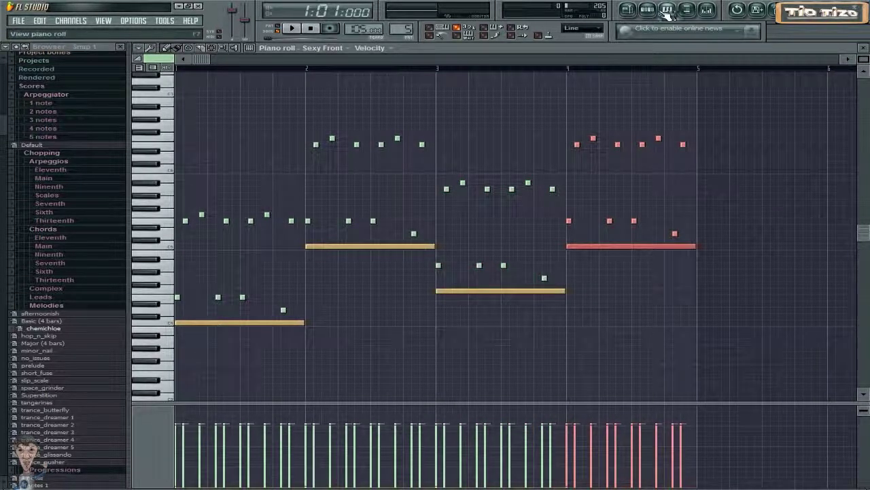
Place a Pattern 5 clip at bar 1 of the playlist, then play the arrangement and stop it
left_click(627, 10)
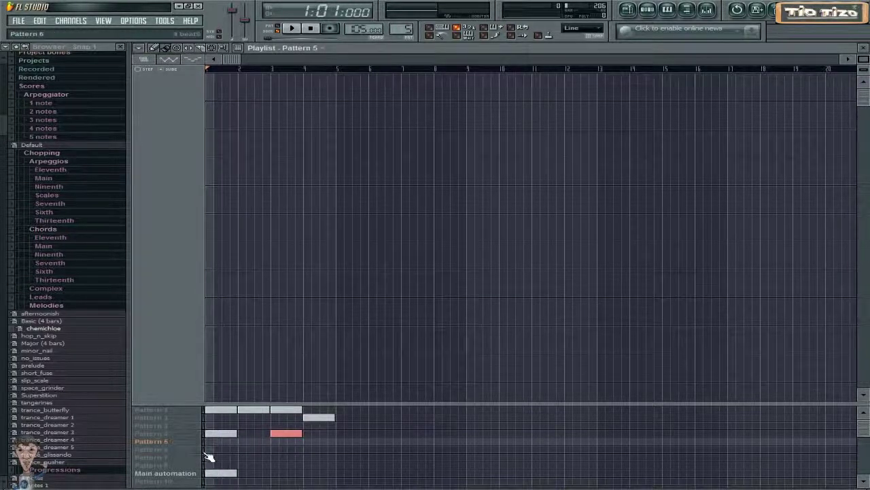
left_click(215, 442)
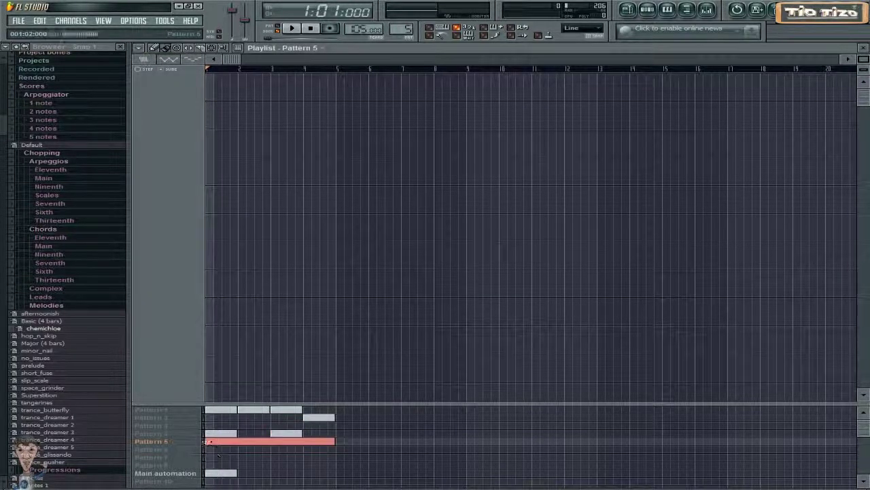
left_click(292, 29)
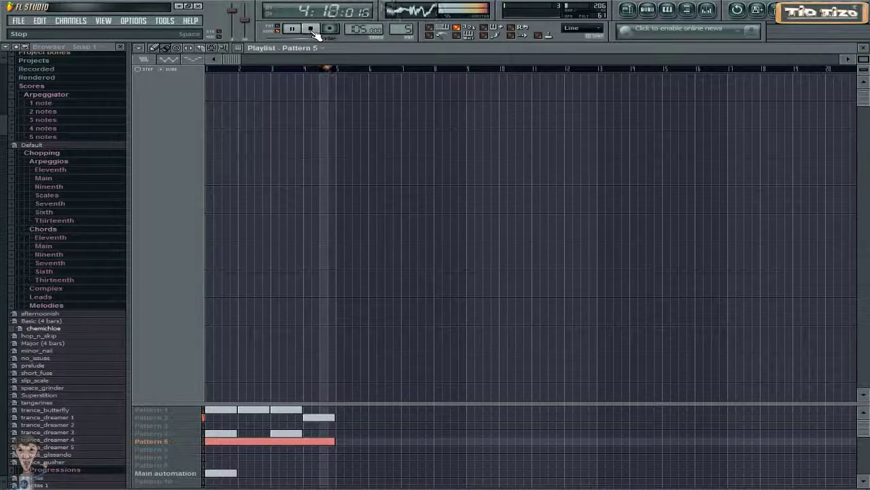
left_click(312, 30)
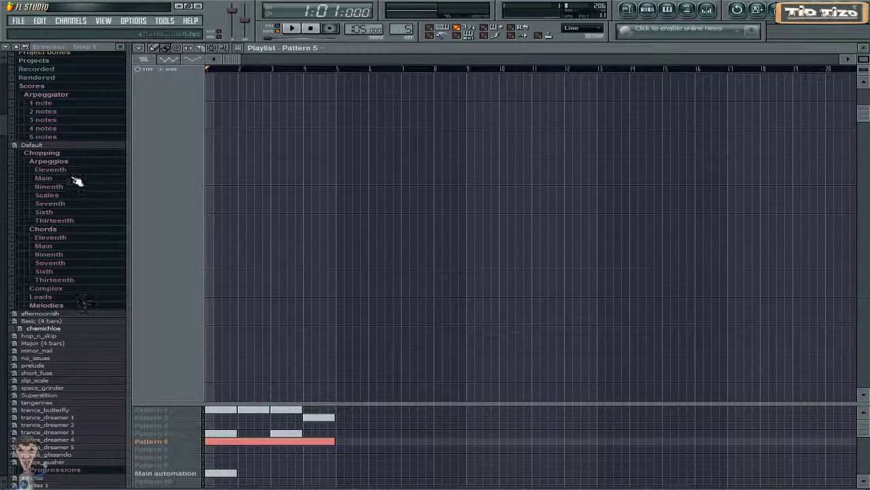
Collapse the Arpeggiator and Scores folders in the browser
left_click(37, 145)
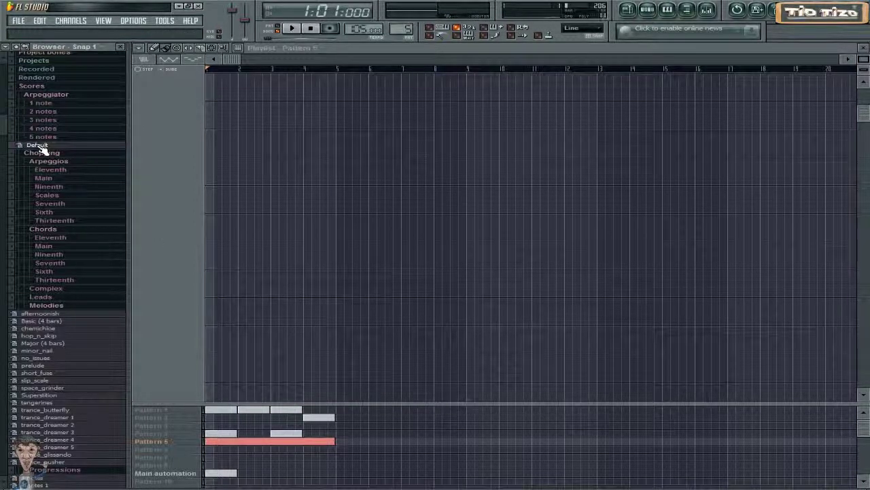
left_click(51, 95)
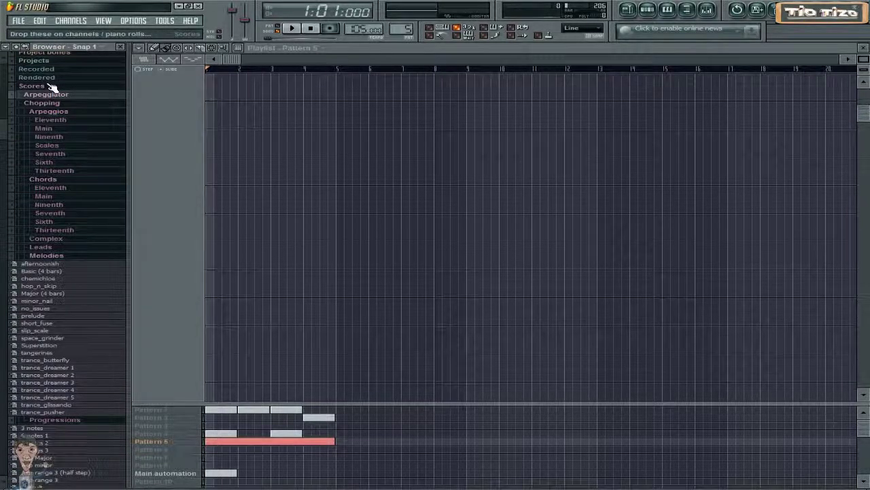
left_click(53, 87)
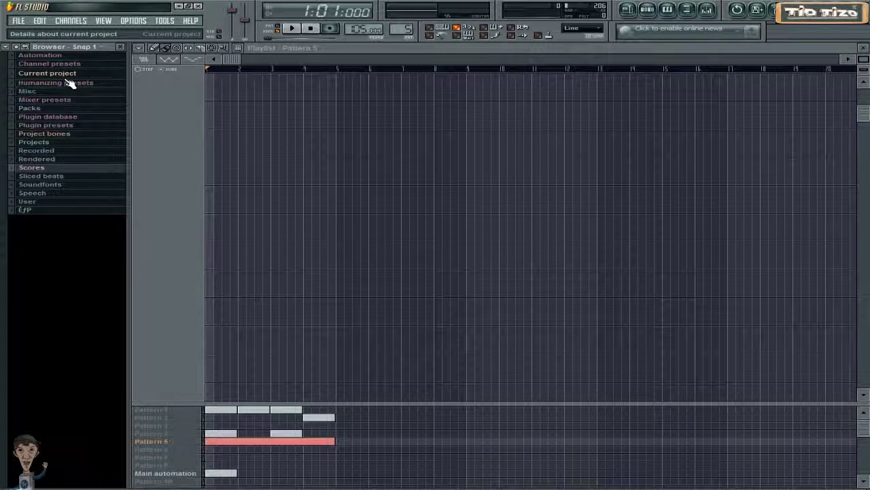
Examine the effects under Plugin presets, including the Edison presets, and collapse the Effects folder
left_click(70, 127)
left_click(68, 127)
left_click(68, 126)
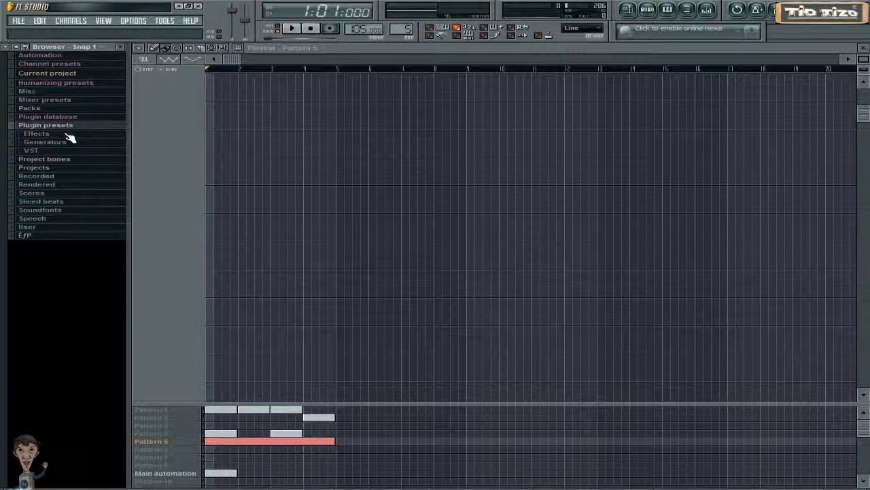
left_click(68, 134)
left_click(69, 142)
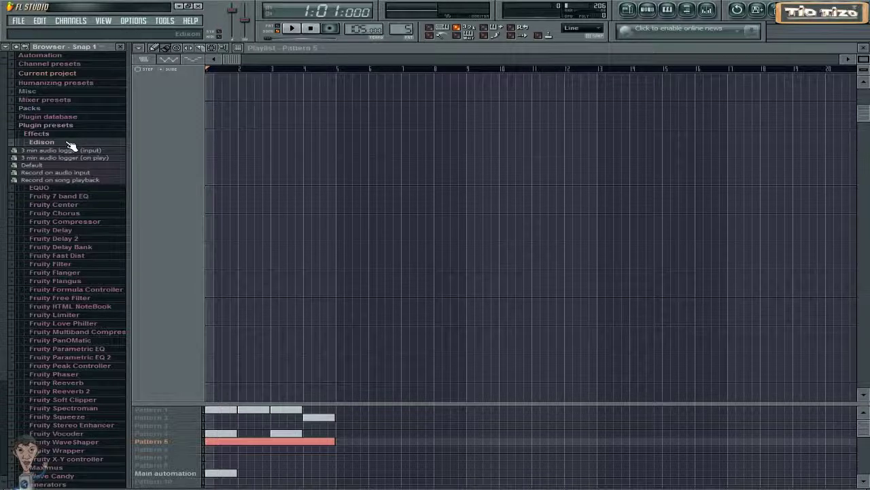
left_click(71, 141)
left_click(70, 135)
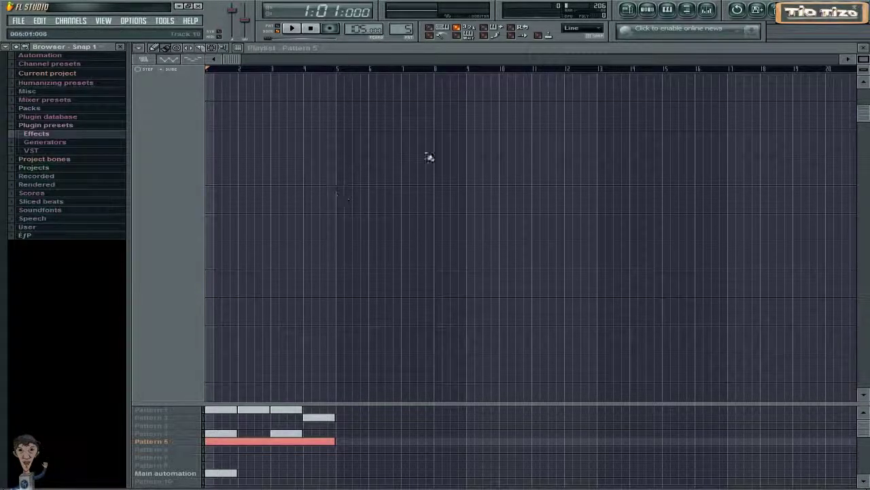
Review the Pattern 5 melody in the piano roll and return to the playlist
left_click(862, 115)
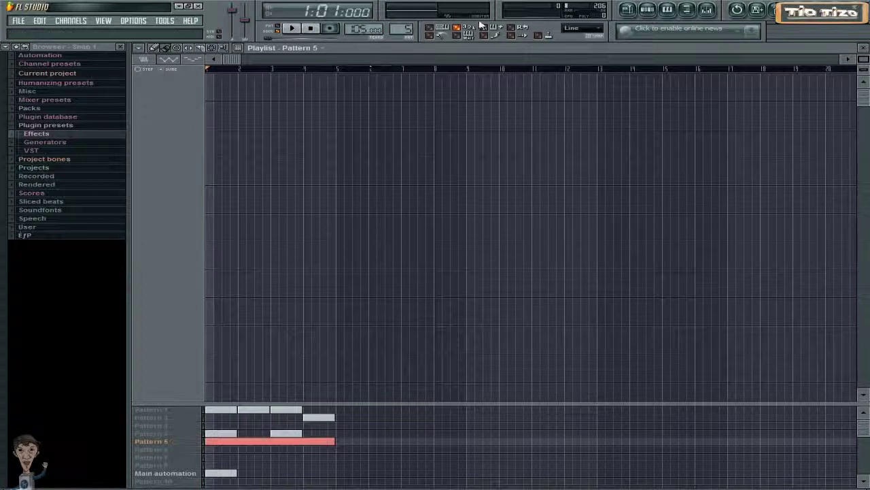
left_click(669, 10)
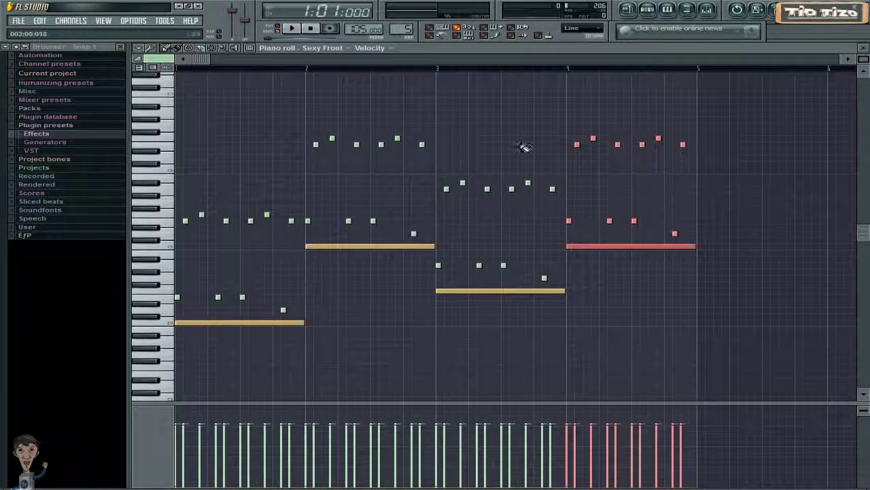
left_click(628, 10)
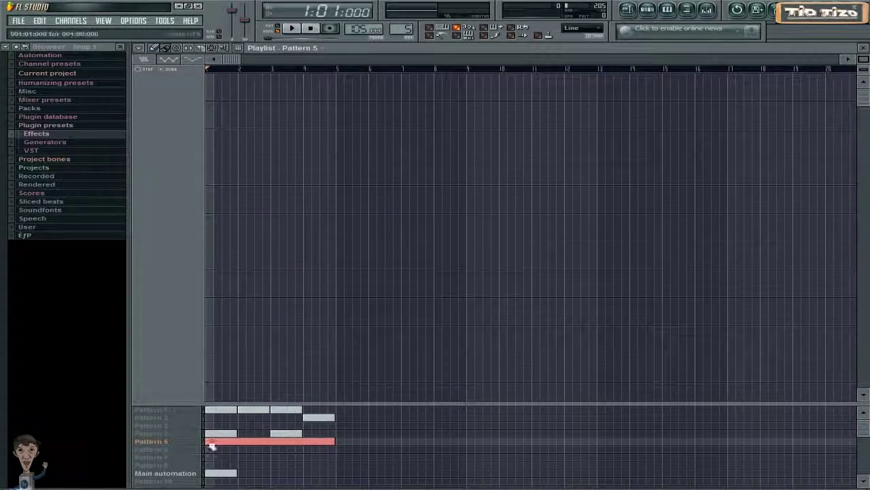
Select Pattern 6 and open its piano roll with Kick as the target channel
left_click(189, 450)
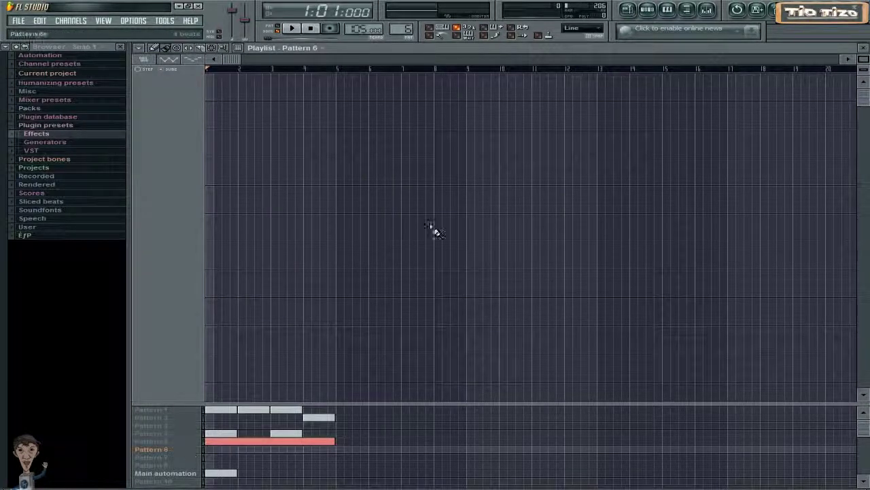
left_click(648, 9)
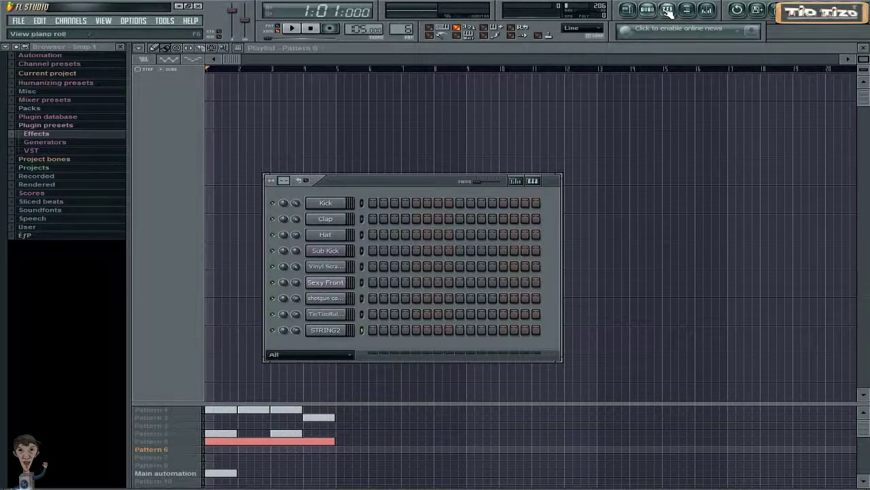
left_click(668, 10)
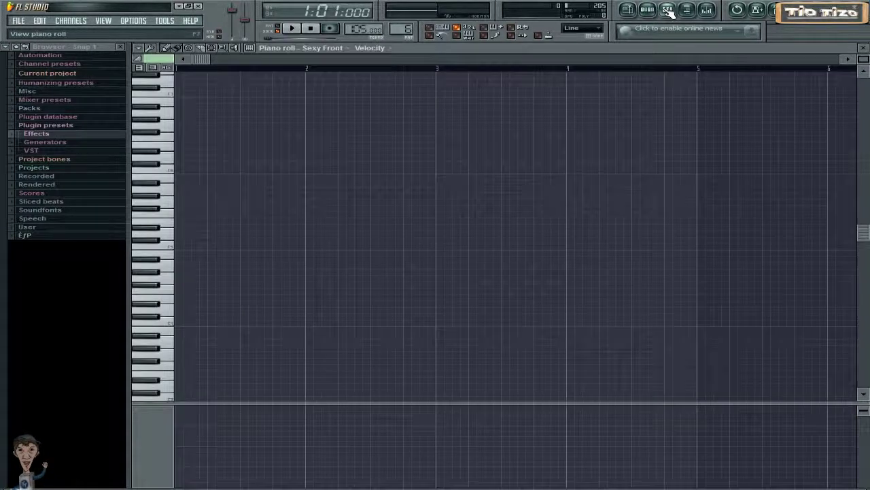
left_click(323, 47)
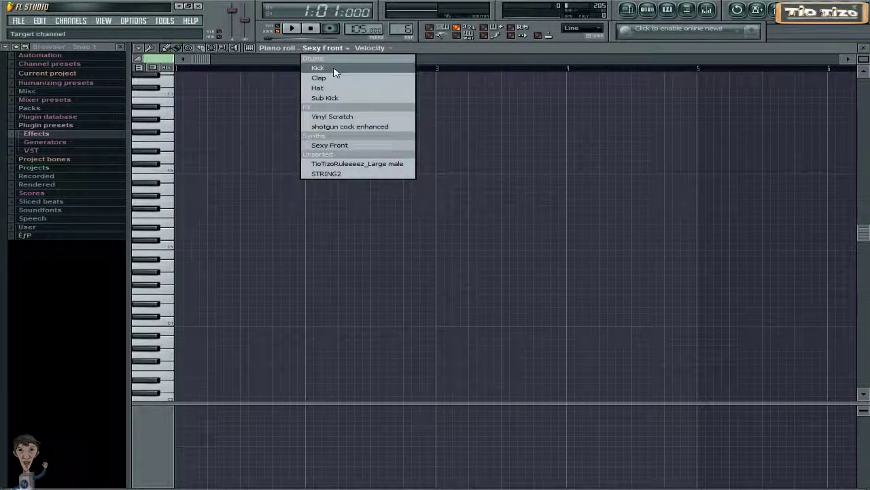
left_click(318, 68)
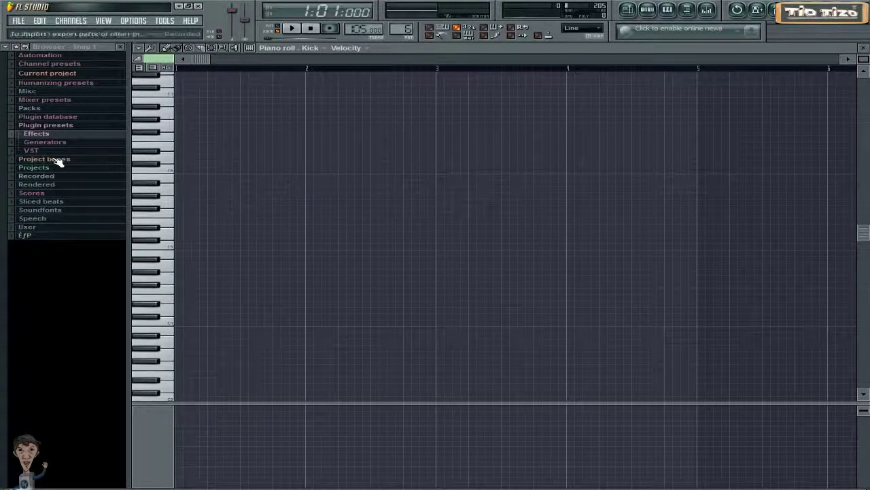
Expand Scores, collapse its Arpeggios, Chords and Melodies folders, and open Hiphop Loops under FPC Drumloops
left_click(55, 195)
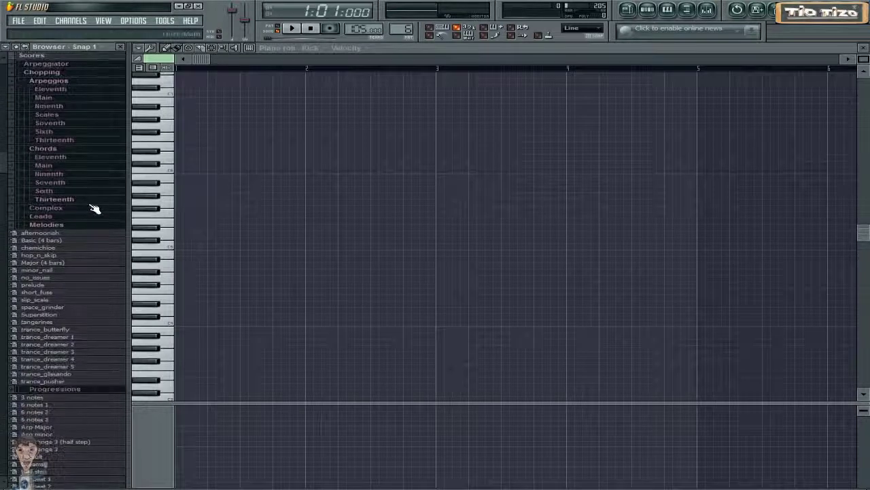
left_click(65, 82)
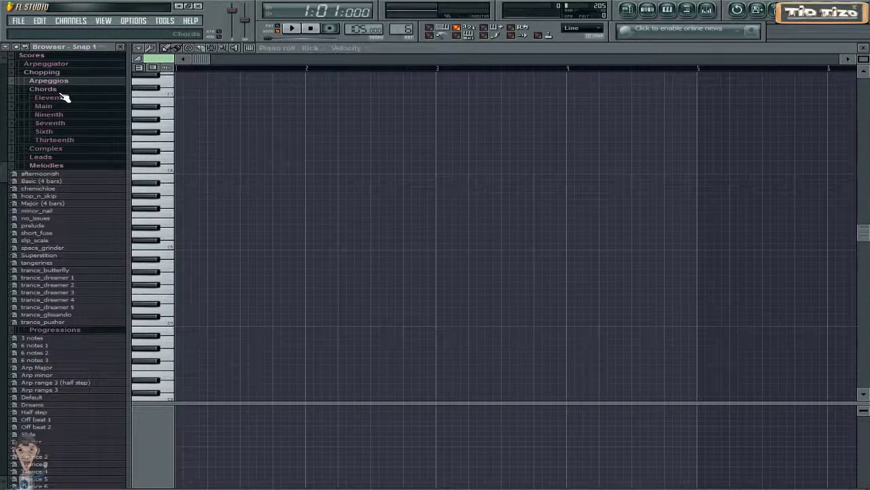
left_click(61, 96)
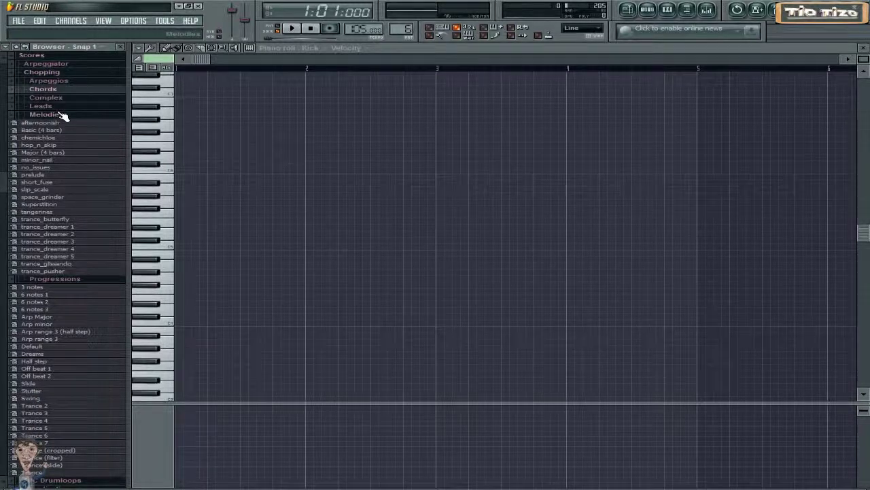
left_click(48, 114)
left_click(55, 123)
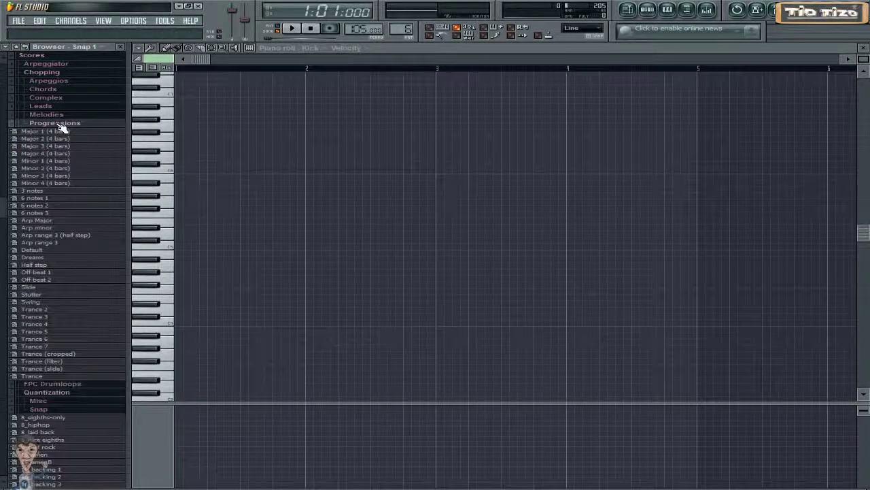
left_click(65, 385)
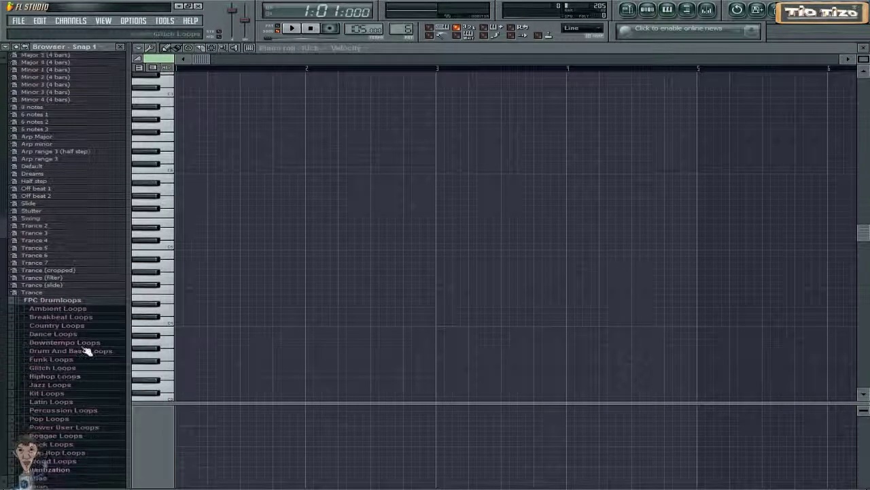
left_click(54, 376)
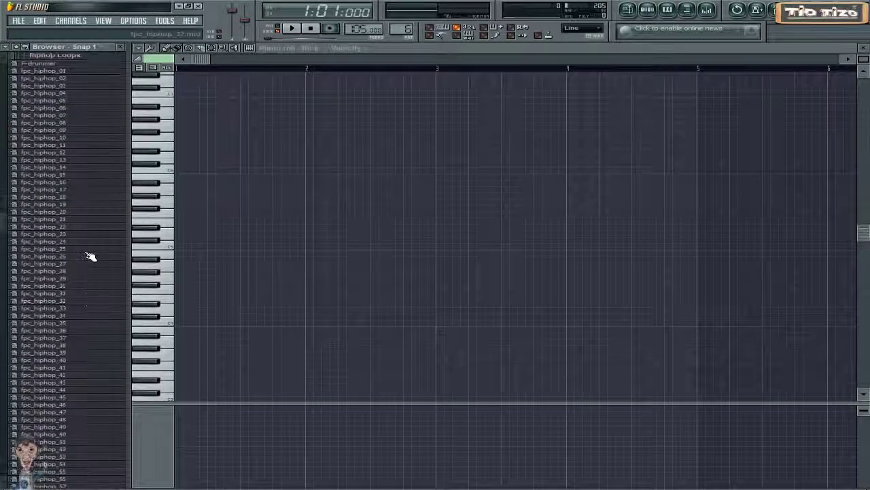
Import all tracks of the fpc_hiphop_25 loop into the Kick piano roll and raise the notes one octave
left_click_drag(50, 253, 156, 245)
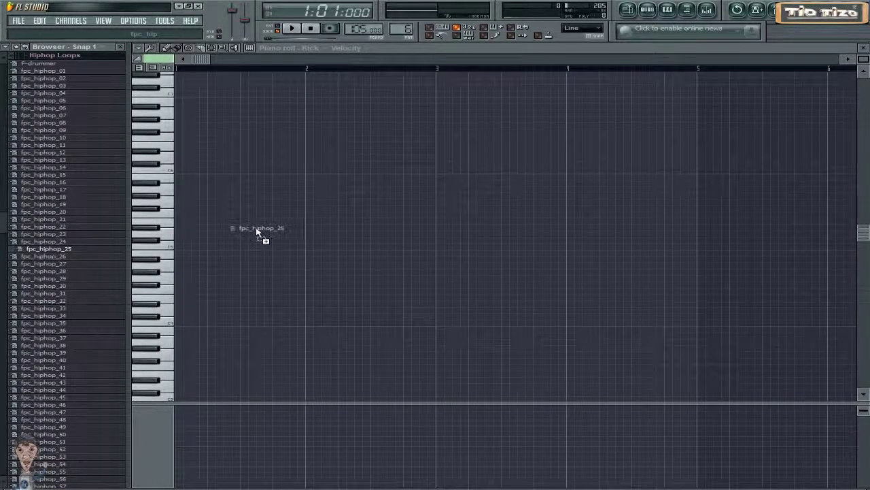
left_click_drag(257, 233, 252, 230)
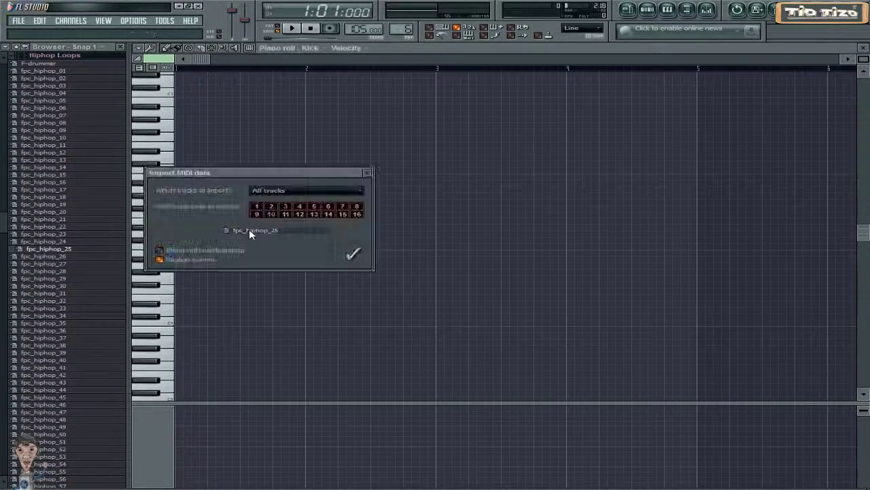
left_click(354, 258)
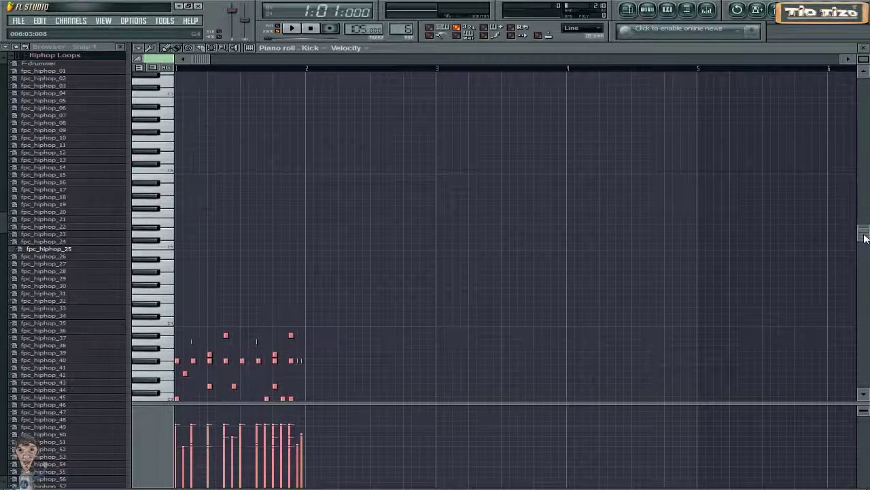
left_click_drag(865, 237, 862, 280)
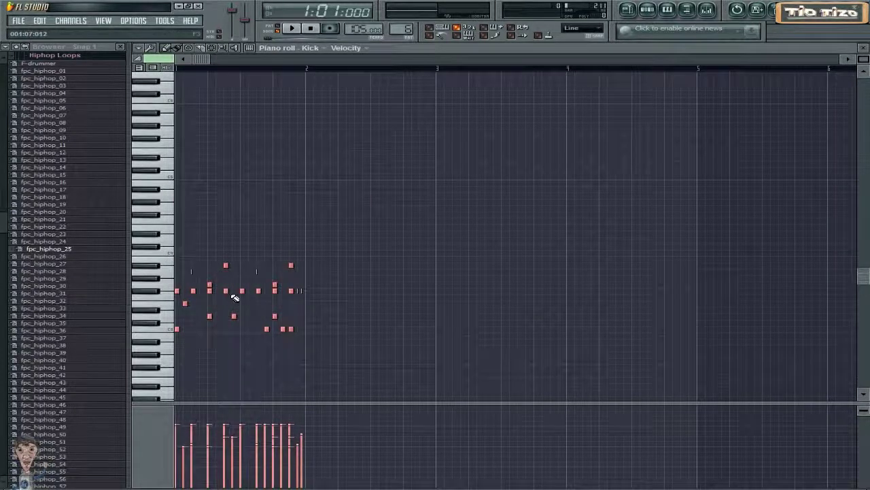
left_click_drag(225, 291, 226, 219)
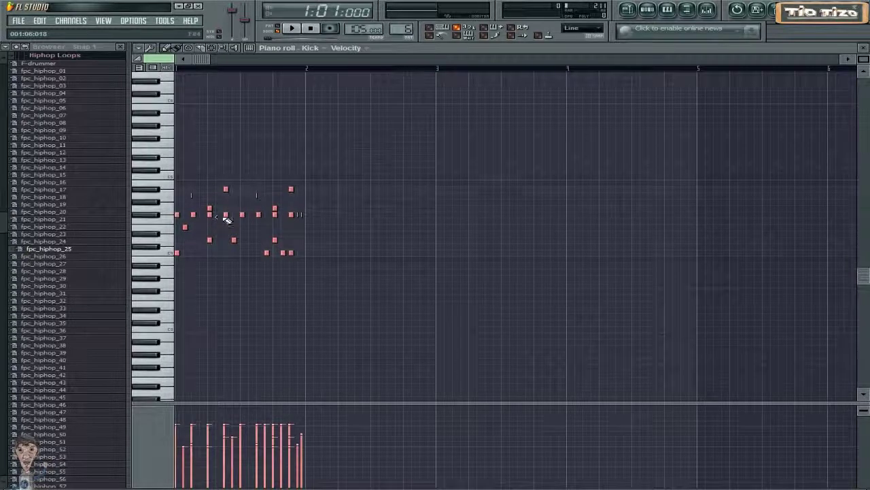
Play the pattern in pattern mode and replace the Kick notes with all tracks of the fpc_hiphop_27 loop
left_click(279, 28)
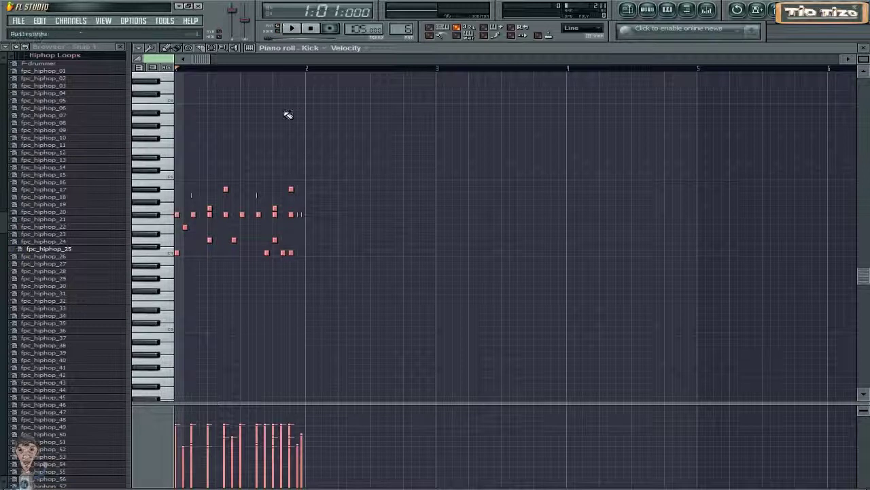
left_click(295, 29)
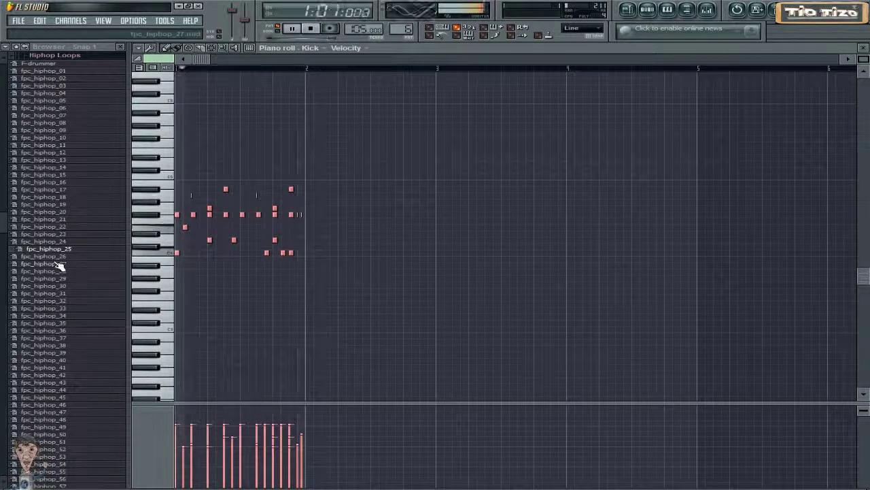
left_click_drag(53, 264, 424, 218)
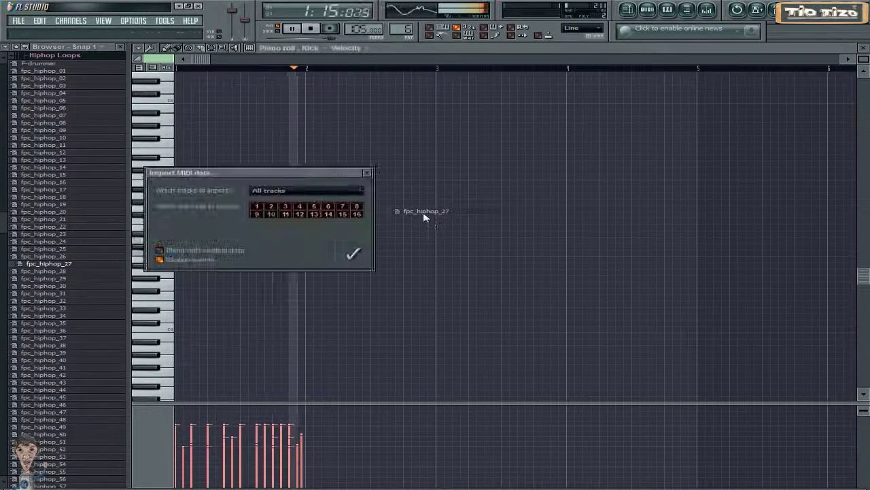
left_click(353, 257)
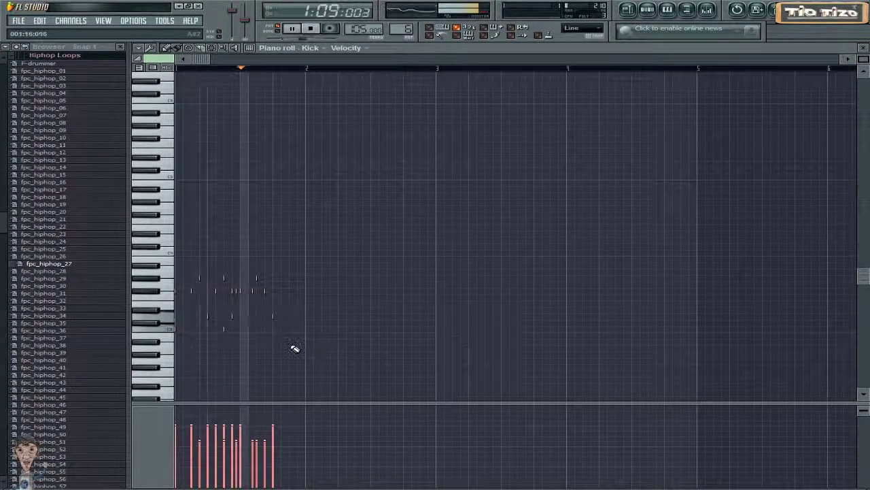
Lengthen all the imported Kick notes, remove the stray note in bar 2, and raise the notes one octave
left_click_drag(321, 370, 243, 334)
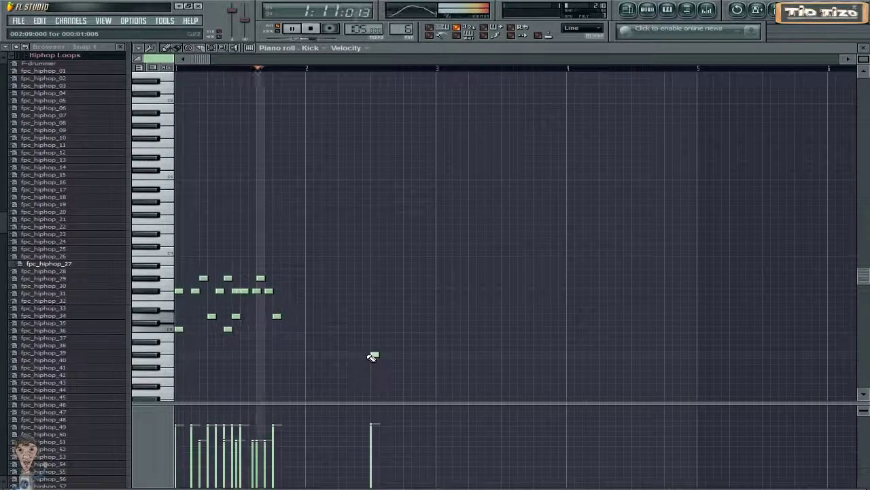
left_click_drag(324, 346, 175, 286)
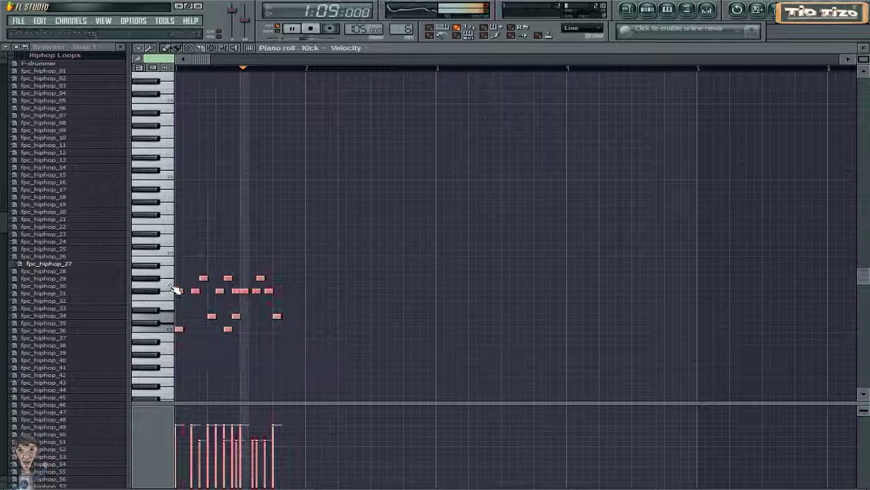
left_click_drag(238, 291, 238, 214)
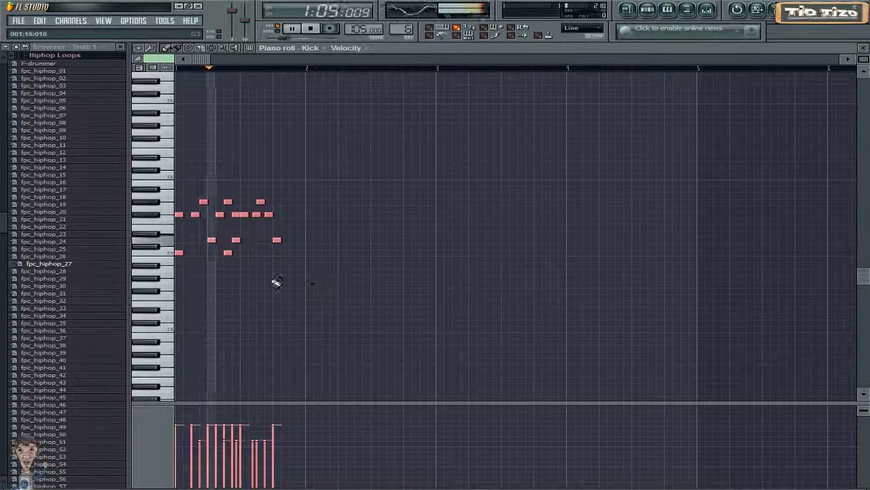
Switch the piano roll to the Clap channel and import all tracks of the fpc_hiphop_15 loop
left_click(322, 51)
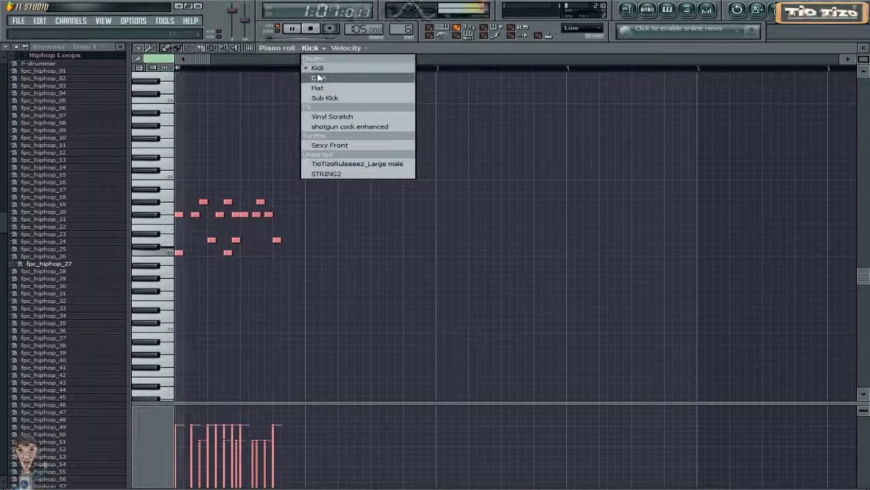
left_click(319, 78)
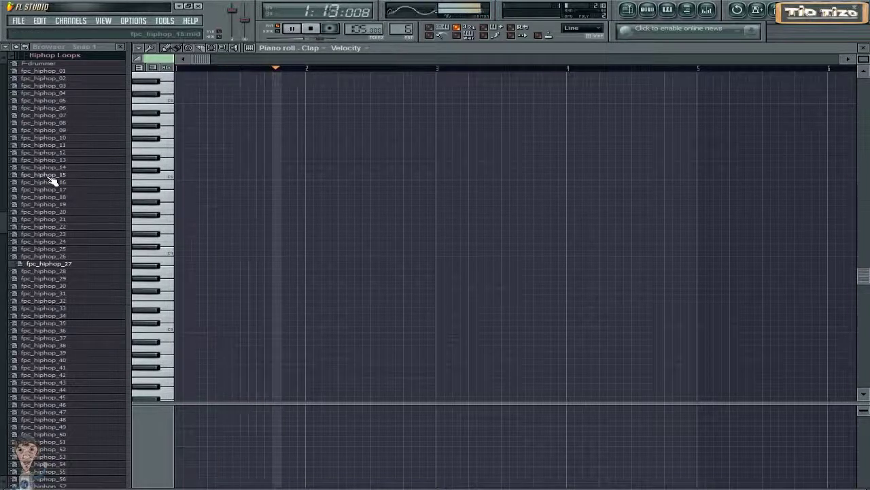
left_click_drag(51, 179, 238, 178)
left_click(352, 254)
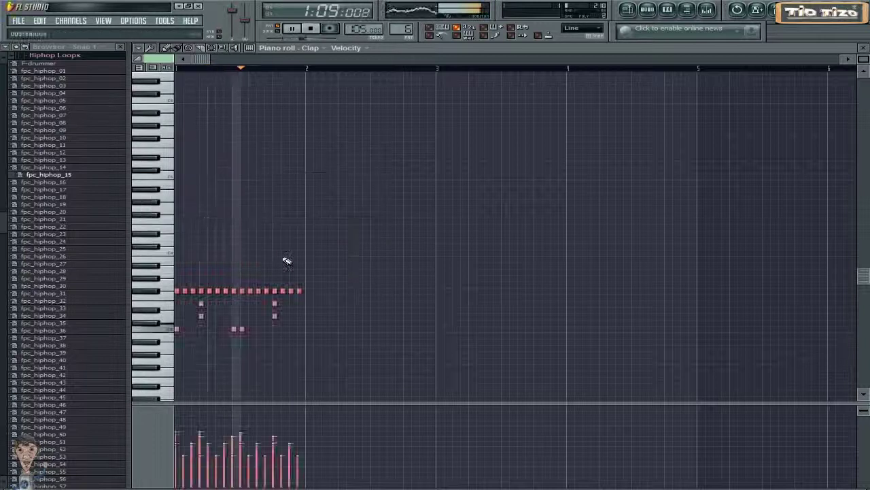
Raise all the Clap notes two octaves and stop playback
left_click_drag(318, 350, 172, 285)
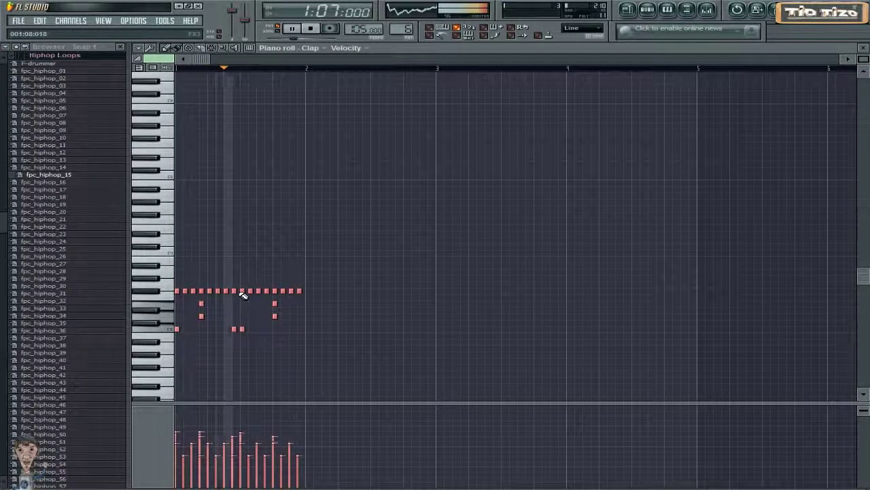
left_click_drag(233, 290, 233, 133)
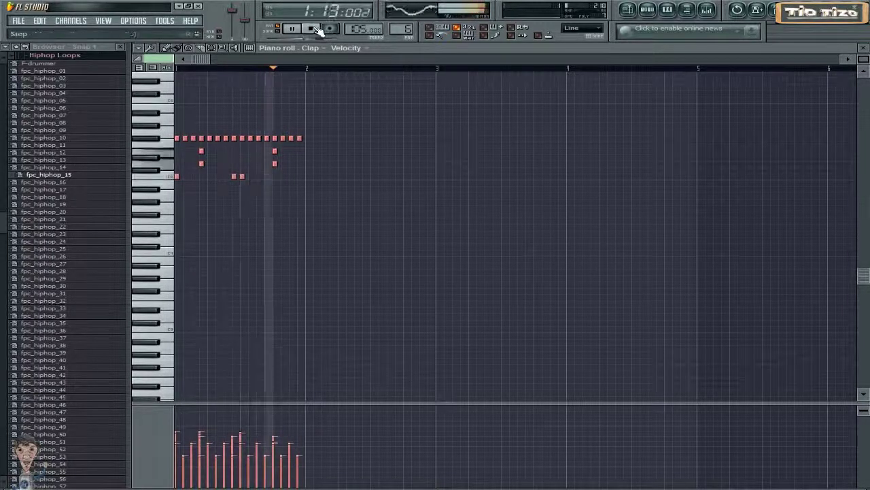
key("space")
scroll(71, 266, "up", 5)
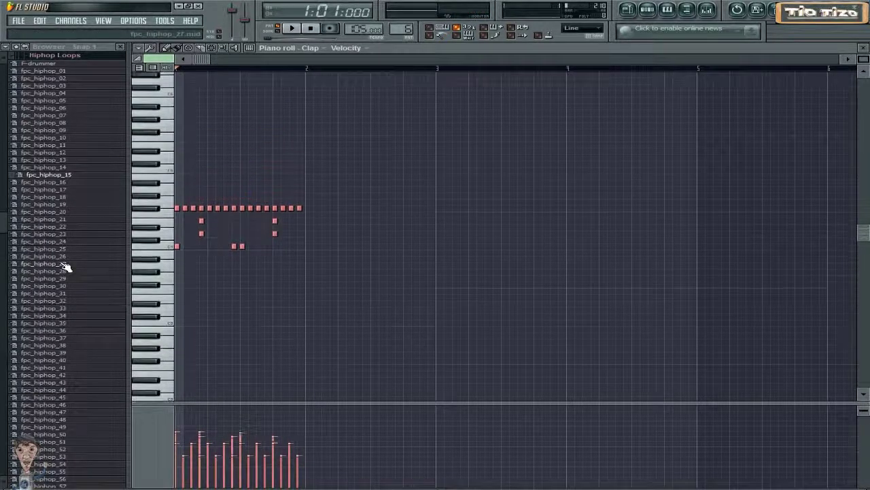
scroll(89, 216, "up", 1)
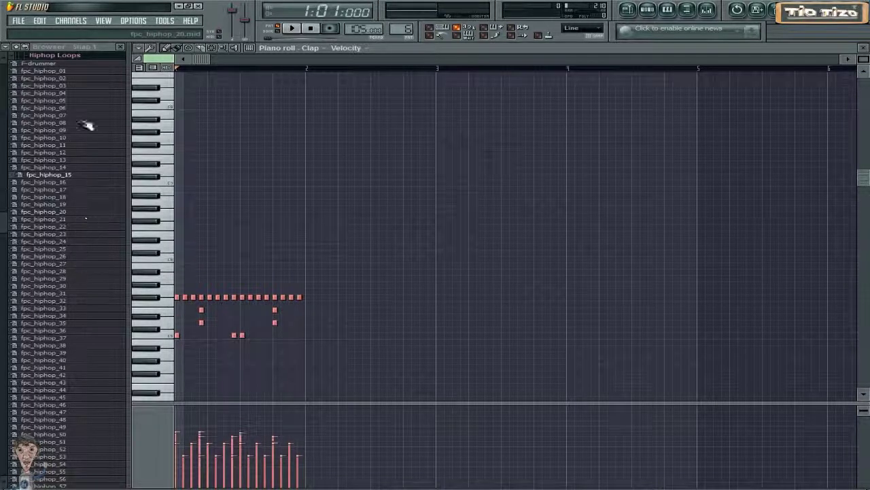
Collapse Hiphop Loops, examine the Quantization snap presets and Reference Scales, and collapse the Scores folder
left_click(75, 56)
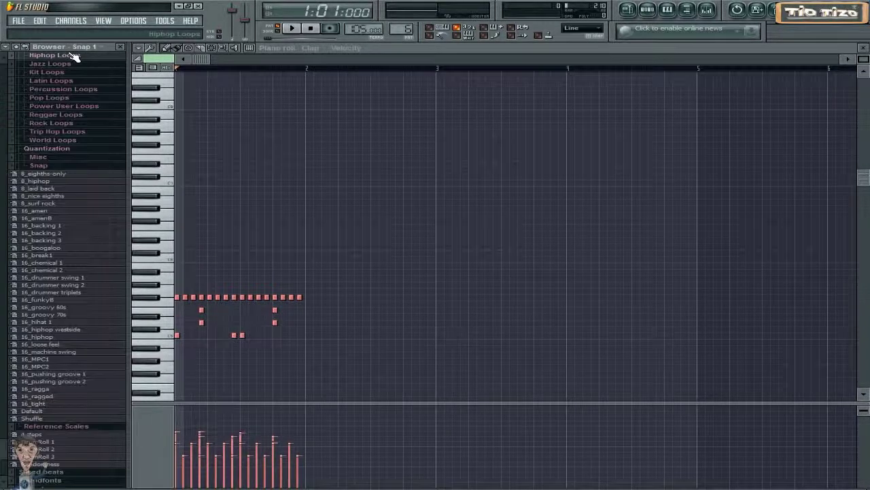
left_click(45, 166)
left_click(46, 164)
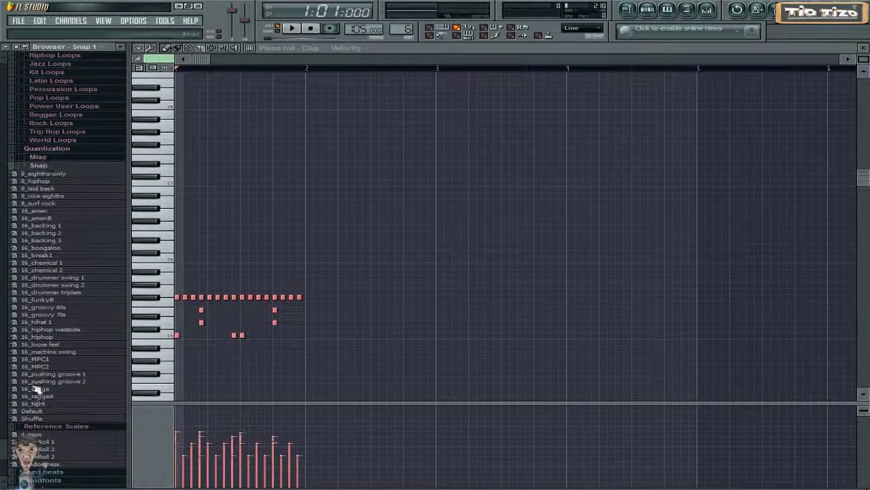
left_click(38, 427)
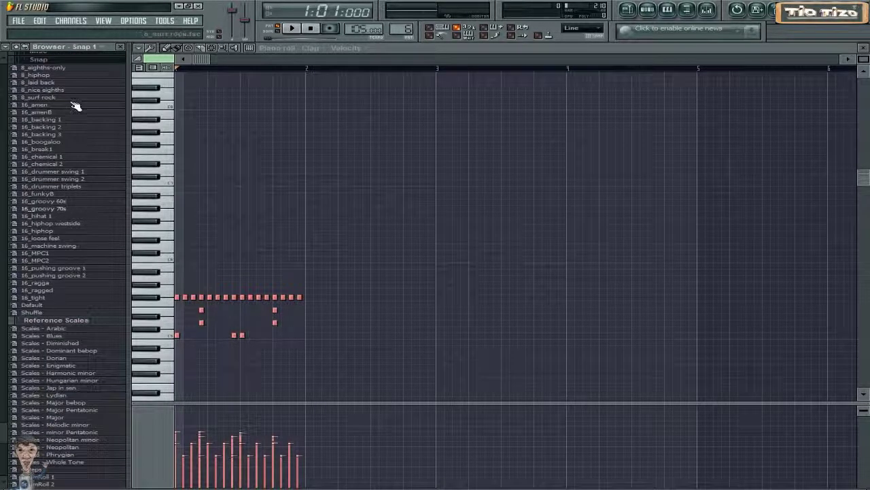
scroll(68, 63, "up", 3)
scroll(68, 65, "down", 3)
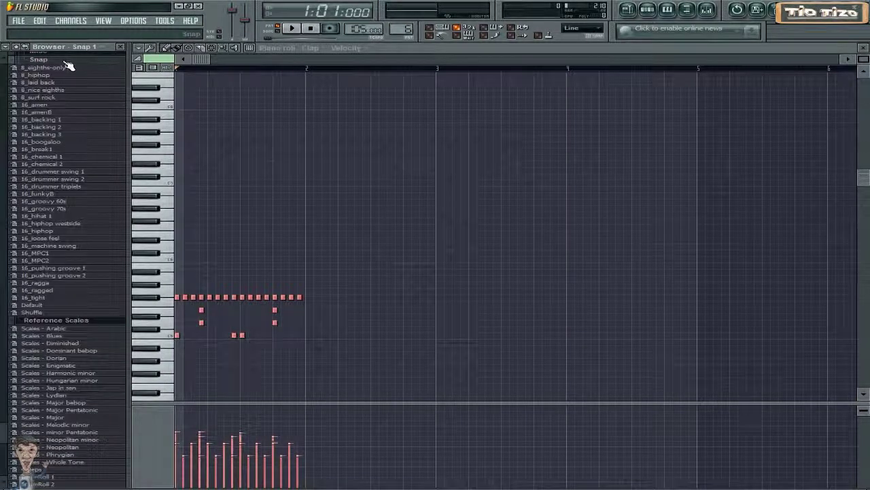
left_click(53, 322)
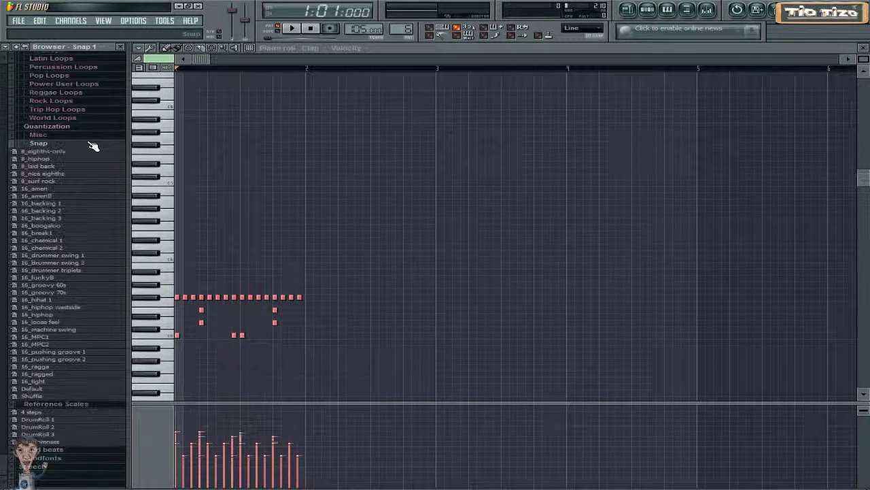
left_click(66, 406)
scroll(66, 166, "up", 10)
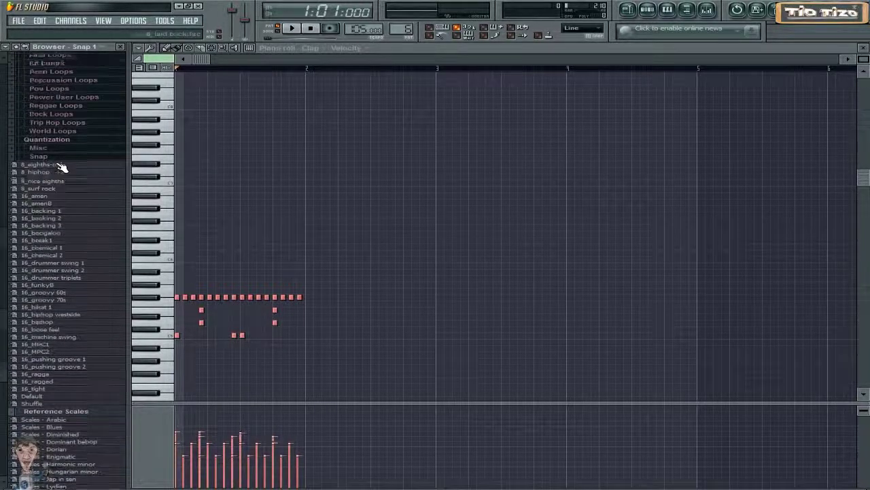
scroll(61, 166, "up", 5)
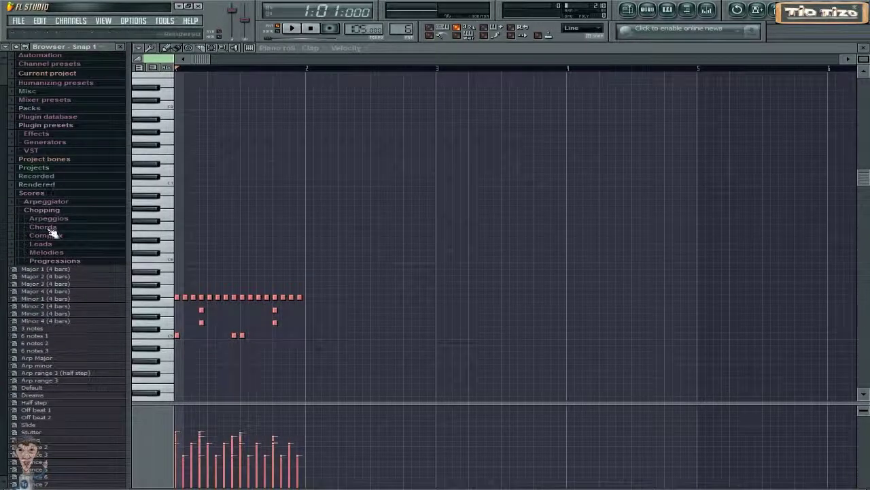
left_click(33, 193)
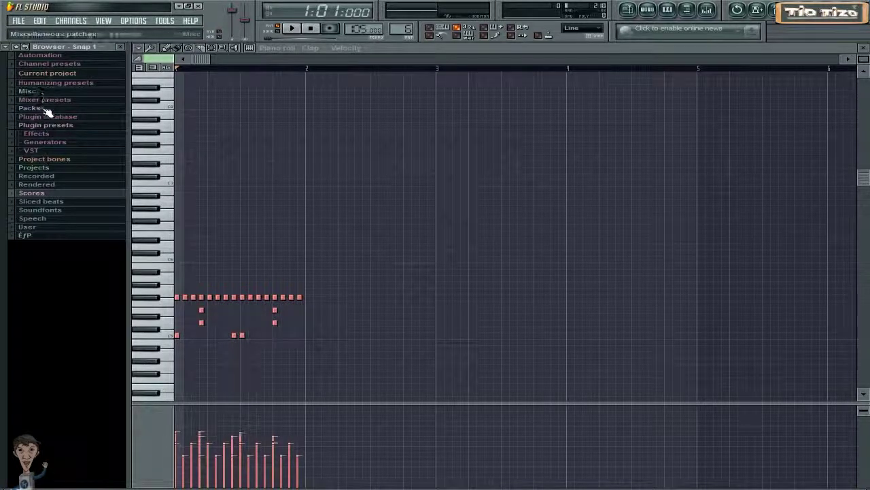
Load the You are the one project from the Cool stuff projects without saving the untitled project, and dismiss its info window
left_click(61, 169)
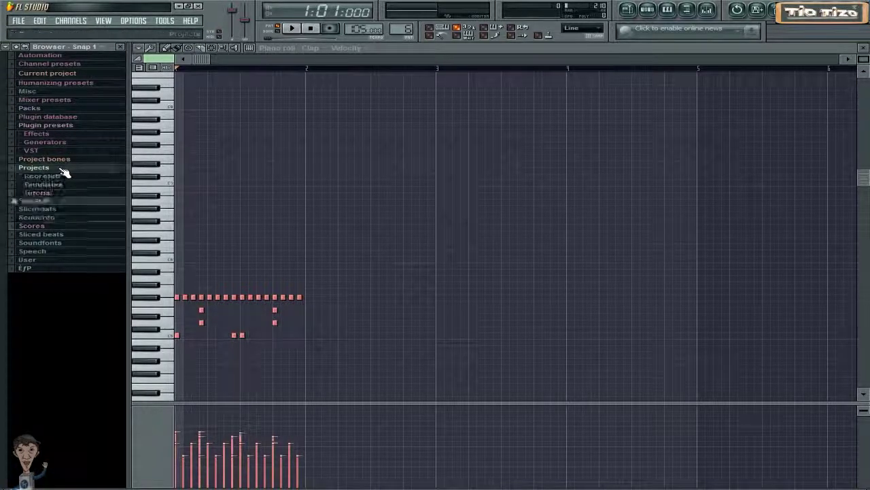
left_click(42, 176)
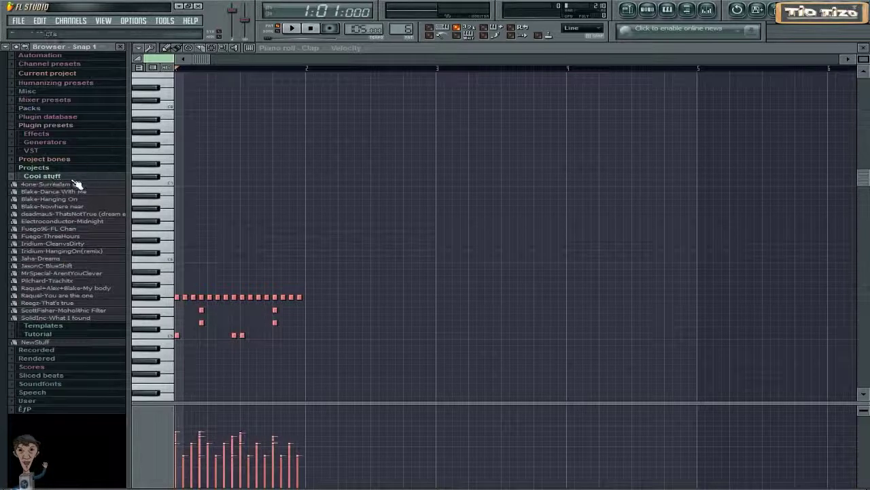
right_click(58, 296)
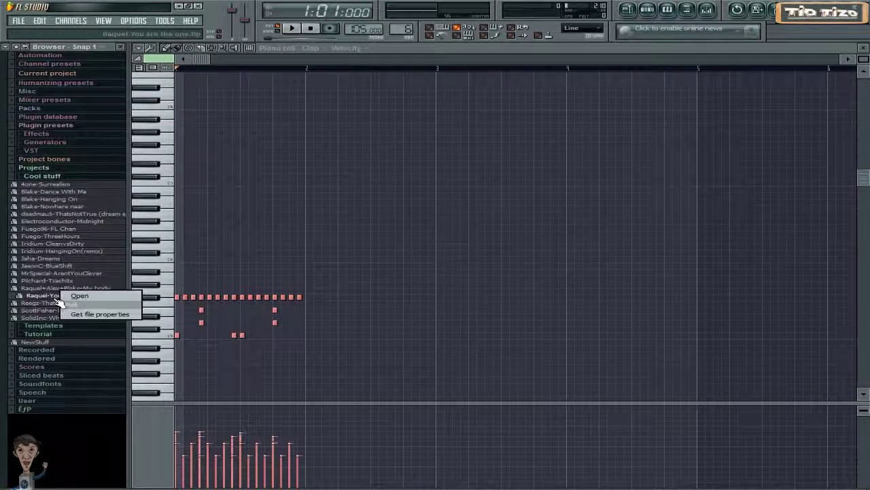
left_click(99, 294)
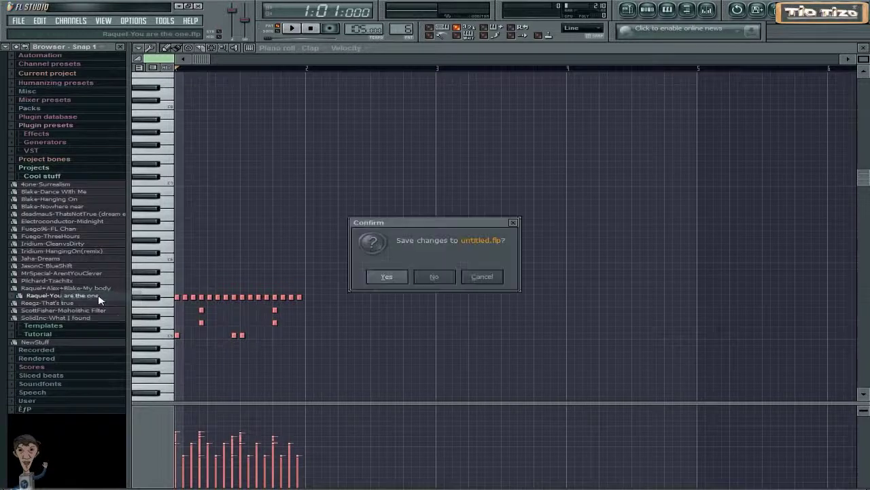
left_click(435, 276)
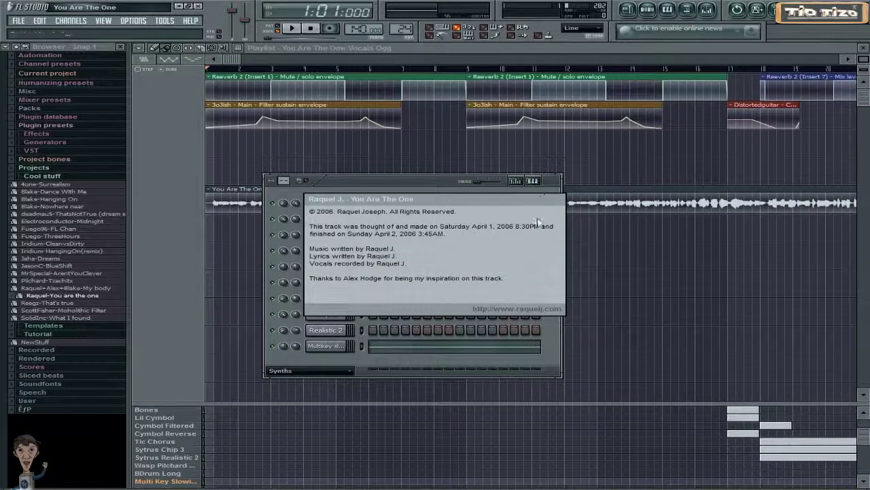
left_click(533, 249)
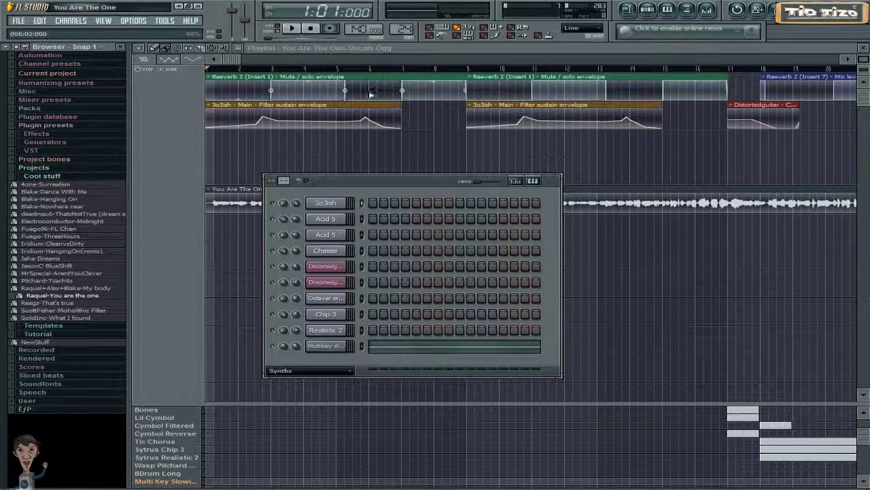
Move the step sequencer aside, play the song while lowering the Master volume in the mixer, and stop playback
left_click_drag(408, 180, 558, 276)
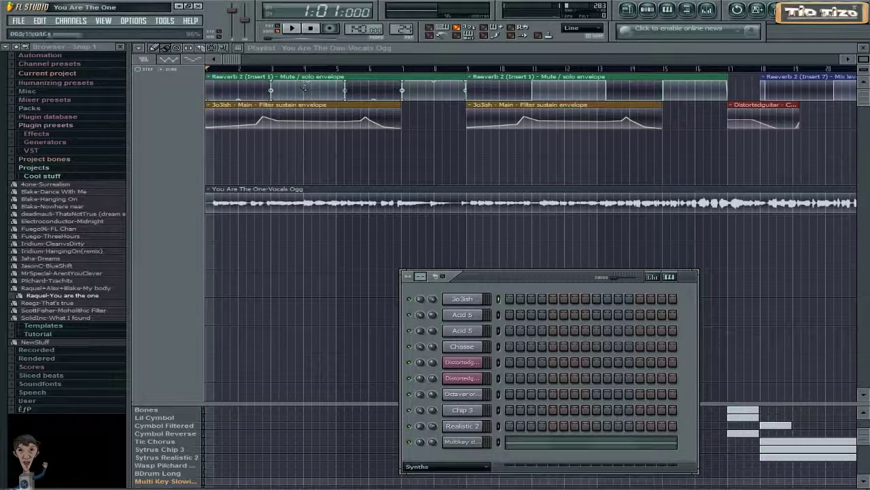
left_click(294, 29)
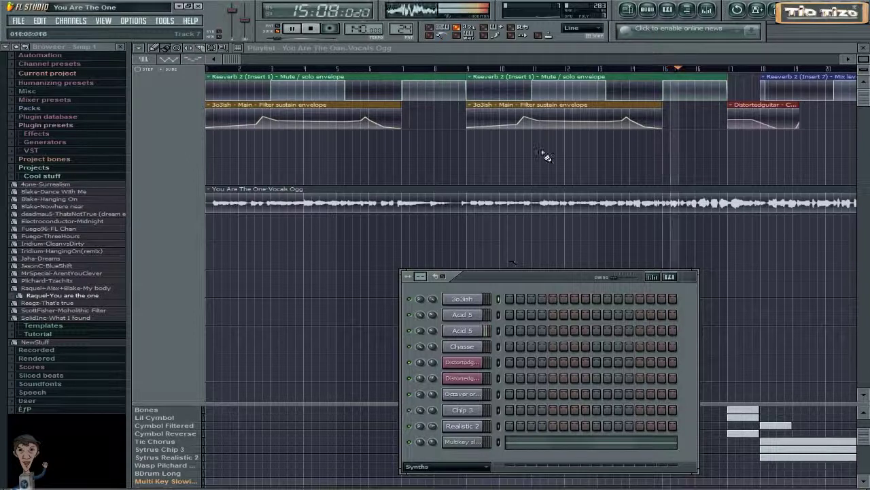
left_click(688, 9)
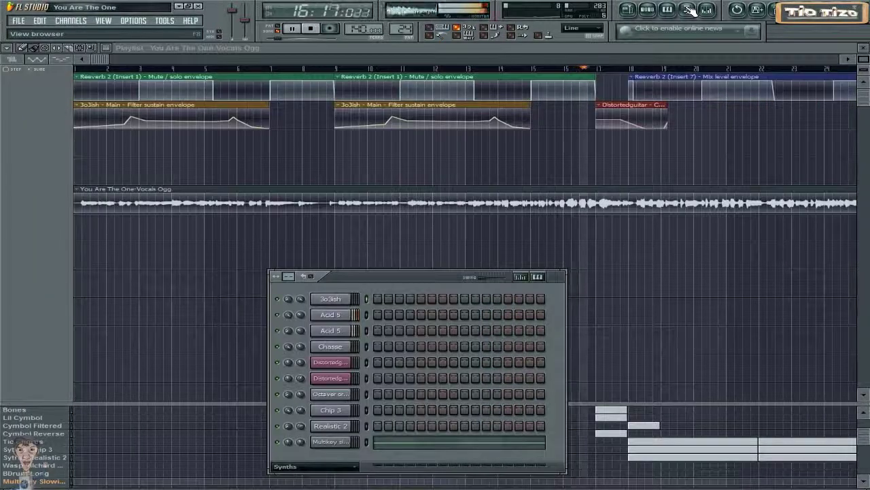
left_click(688, 9)
left_click(709, 10)
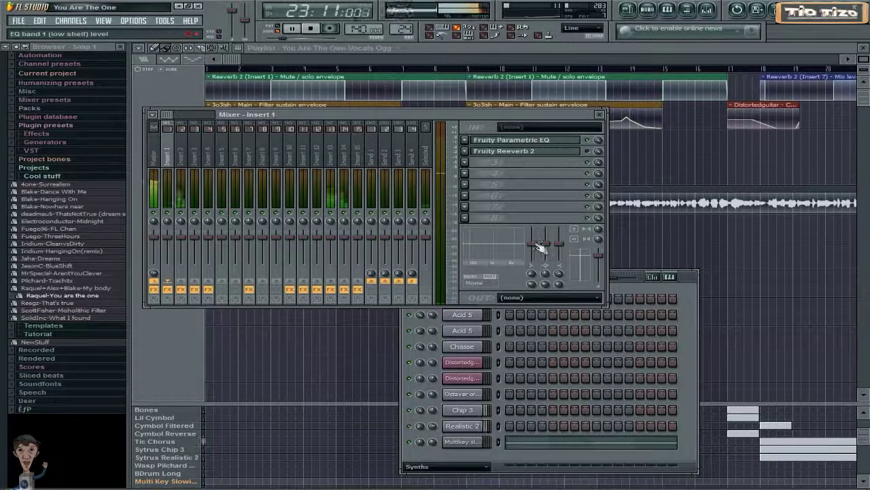
left_click(154, 239)
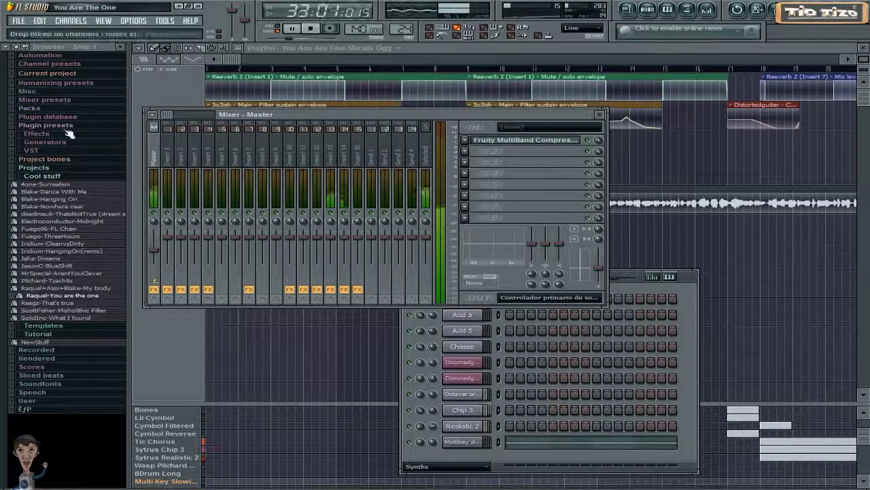
left_click(312, 30)
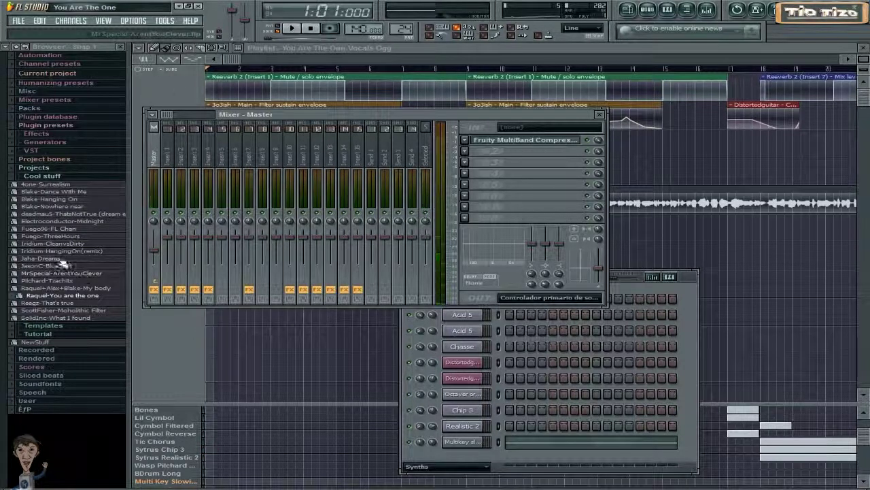
Load the Fuego96-FL Chan project without saving the current one, and bring up its playlist
left_click(52, 230)
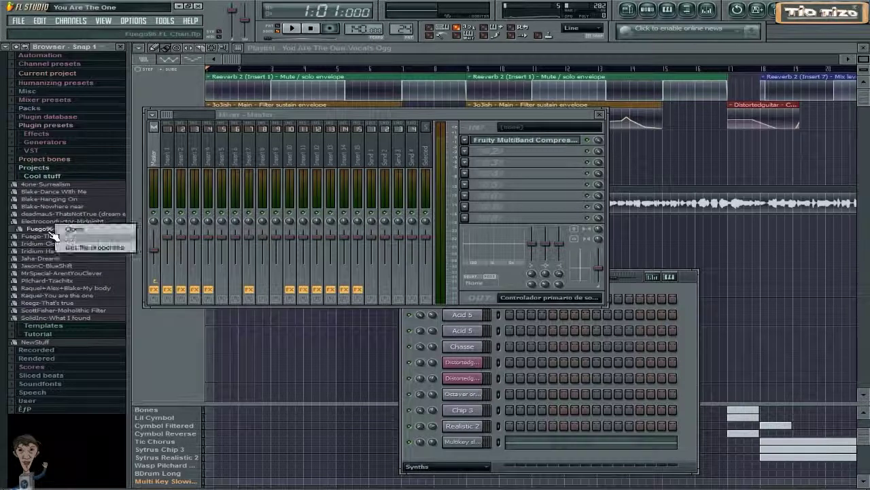
left_click(68, 228)
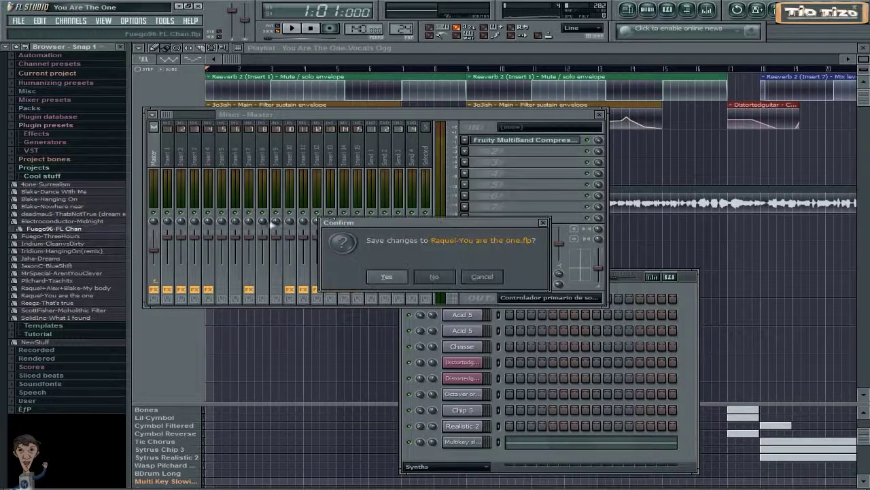
left_click(436, 277)
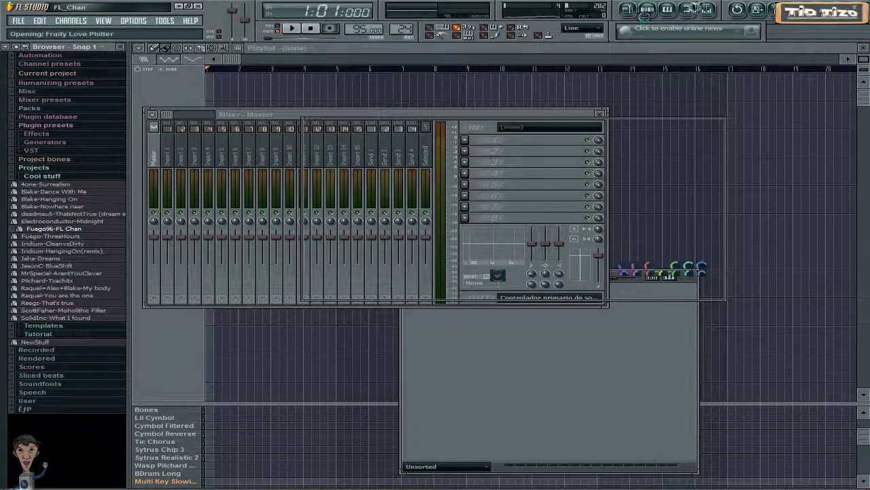
left_click(628, 11)
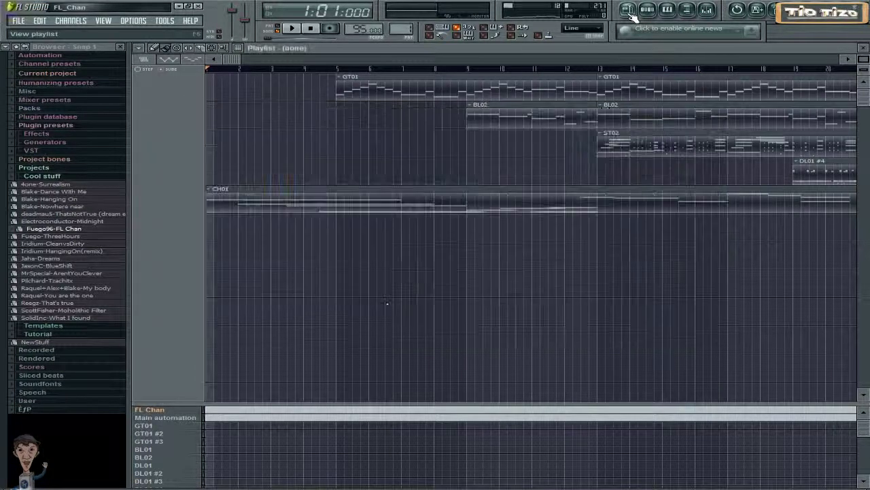
Set the step sequencer to show All channels, move it higher, and look through the channel list to its end
left_click(647, 9)
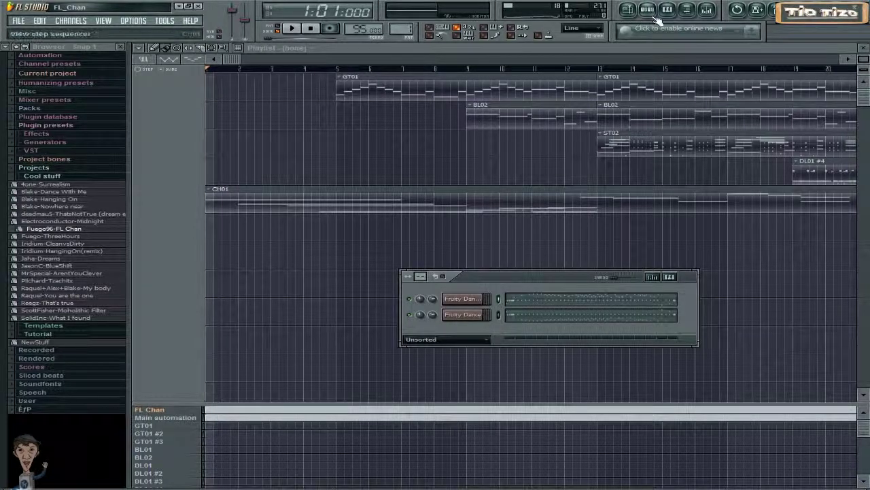
left_click(474, 345)
left_click(459, 363)
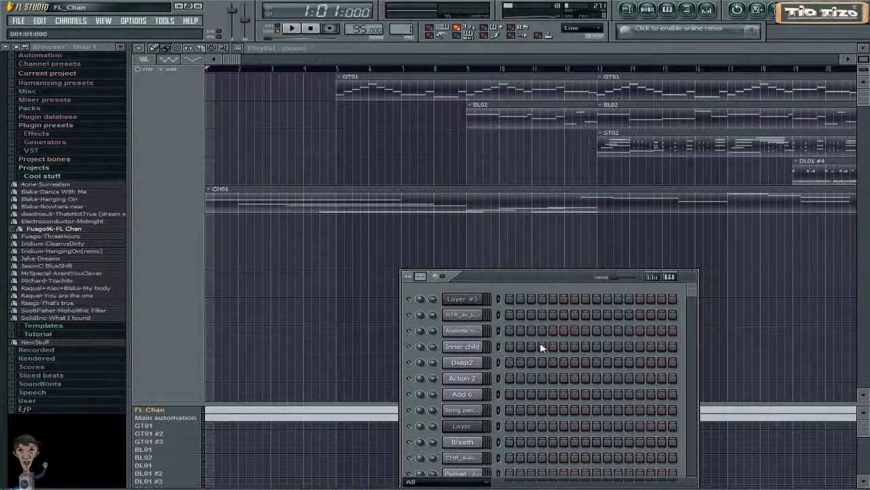
left_click_drag(547, 277, 519, 126)
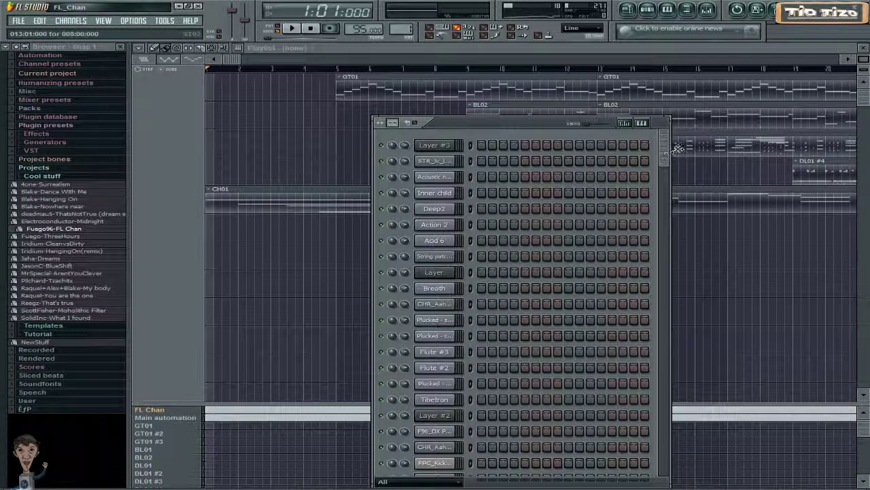
left_click_drag(666, 151, 658, 442)
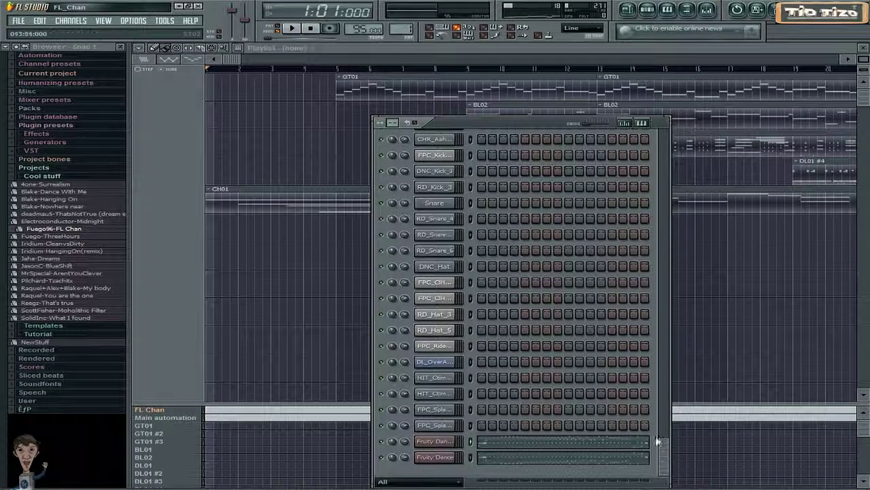
Examine the Fruity Dance #2 notes in the piano roll and toggle the browser off and on
left_click(667, 10)
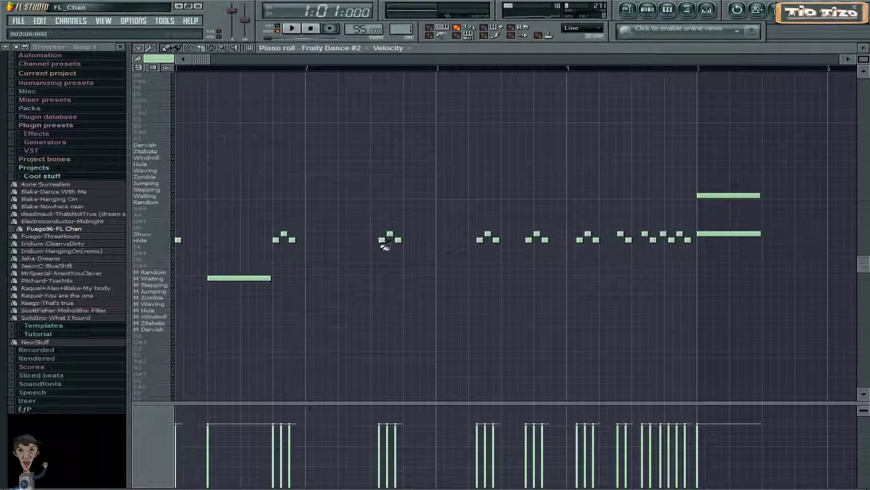
left_click(693, 8)
left_click(694, 8)
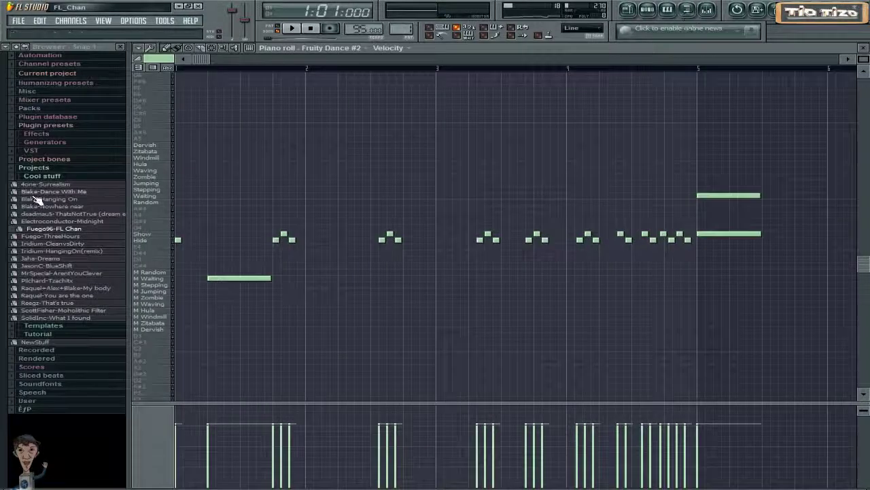
Lower the Master volume in the mixer, and play the FL Chan song before stopping it
left_click(708, 10)
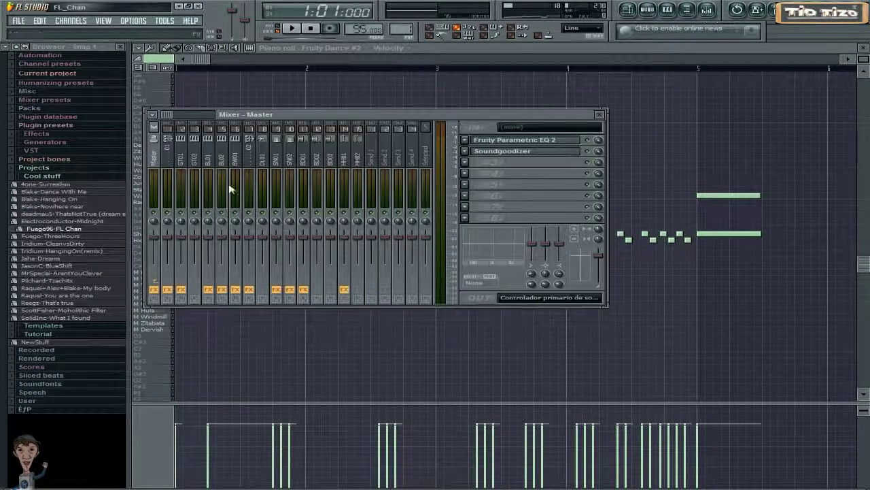
left_click_drag(155, 238, 155, 253)
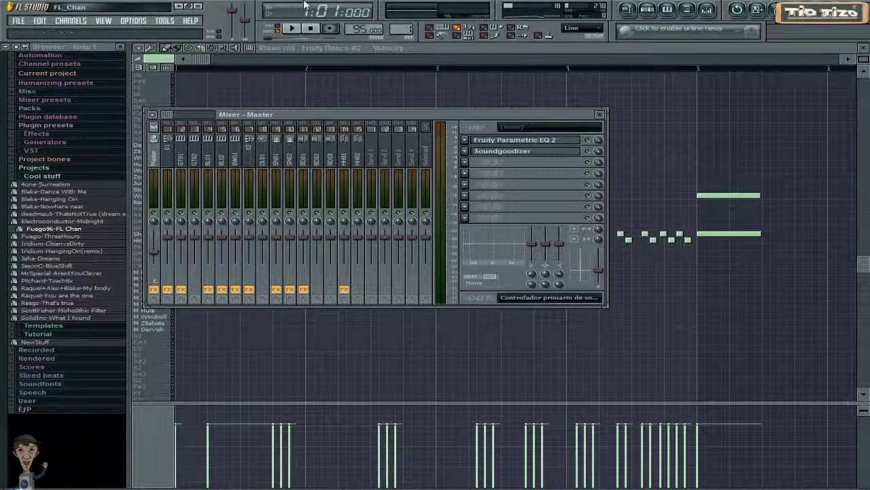
left_click(290, 29)
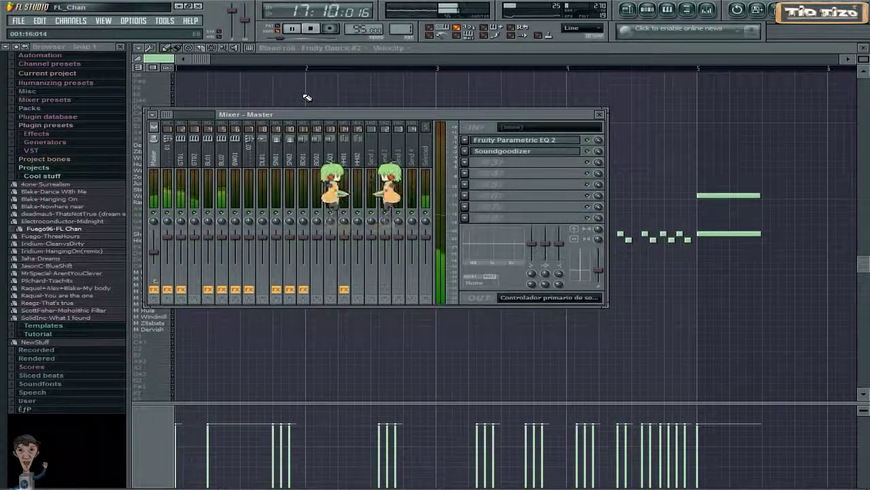
left_click(309, 28)
left_click(309, 29)
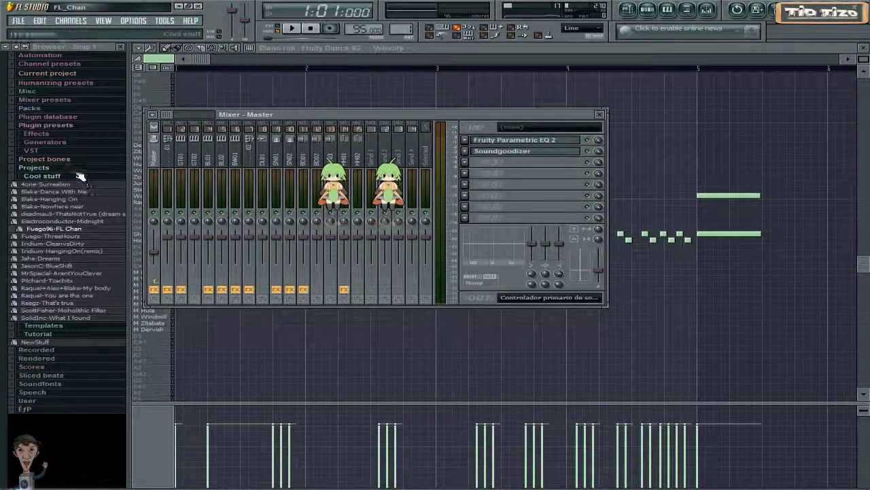
Collapse Cool stuff and close the mixer, and expand the Fruity Phaser presets among the effect plugin presets
left_click(49, 177)
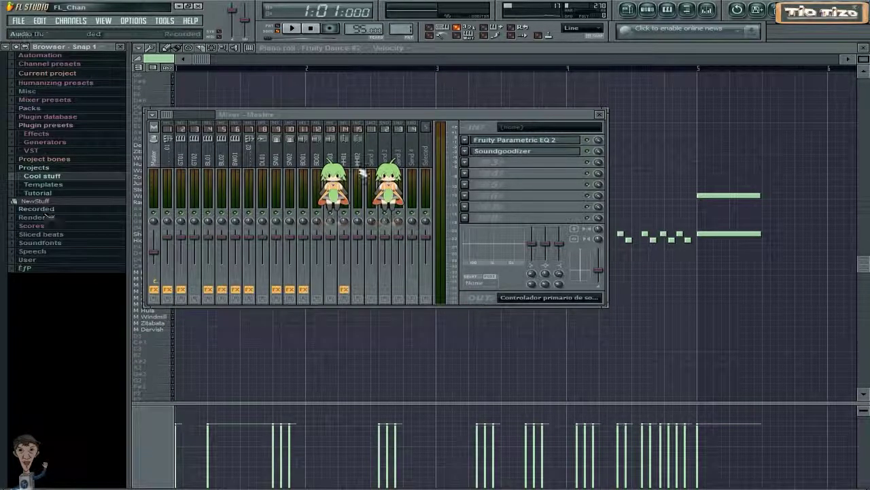
left_click(601, 114)
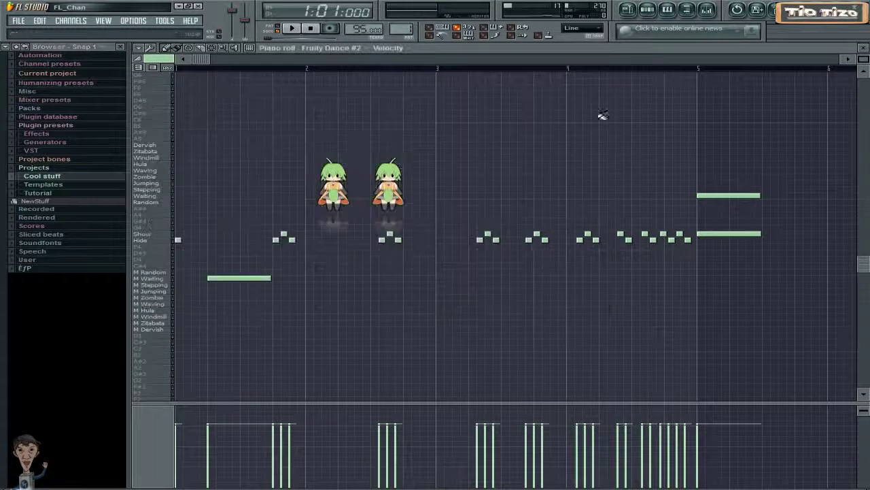
left_click(50, 135)
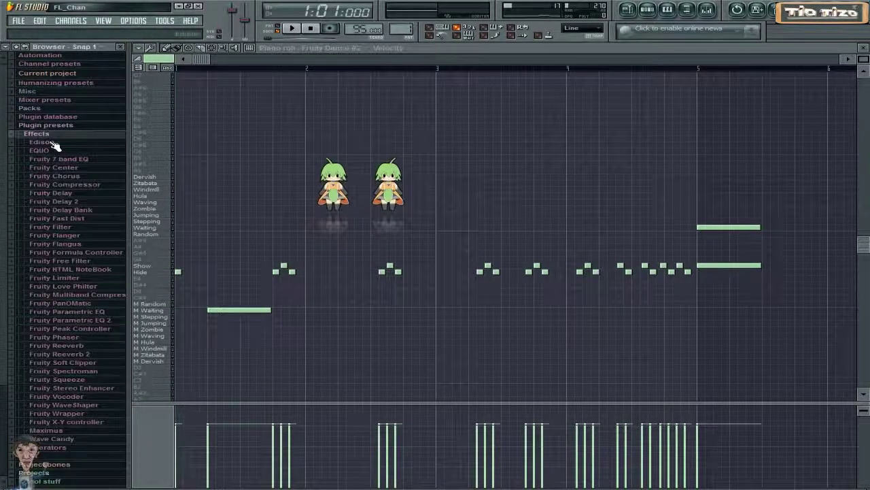
left_click(51, 336)
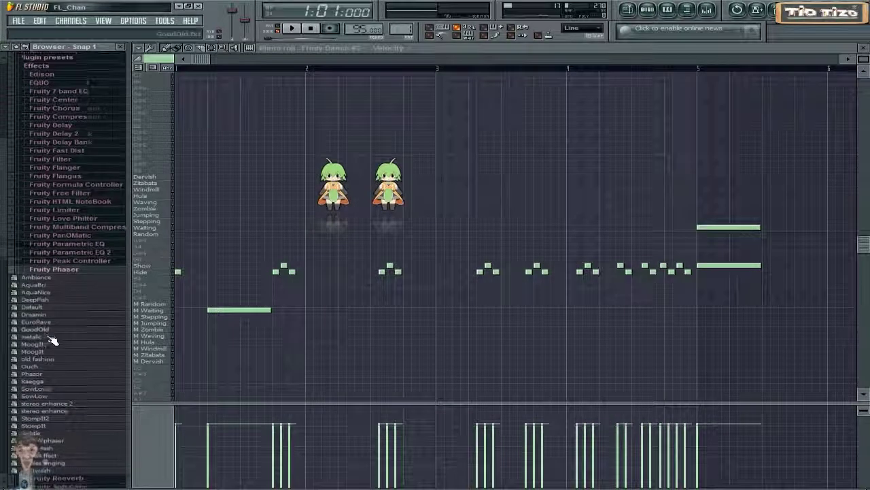
Try to send the Fruity Phaser Ambience preset to the selected channel
right_click(64, 271)
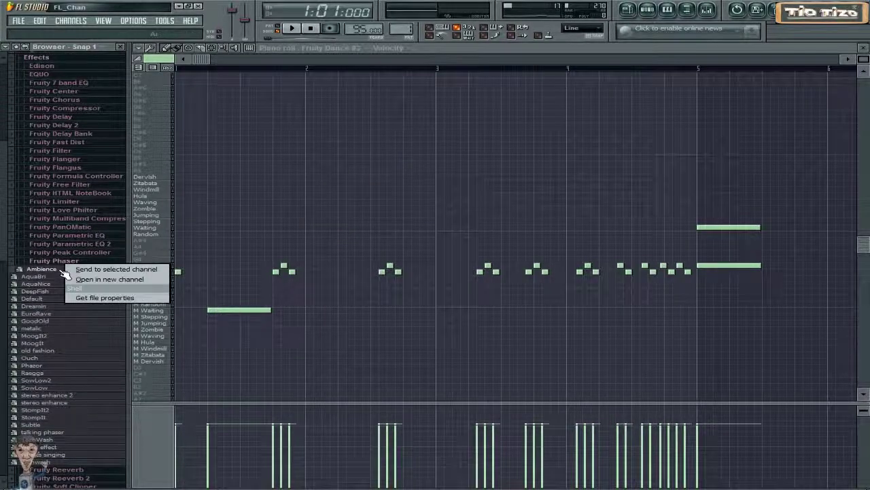
left_click(102, 269)
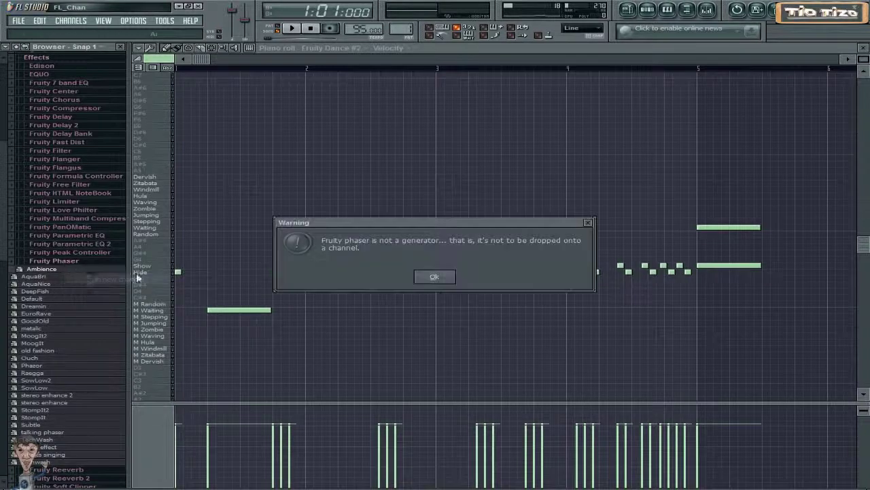
left_click(435, 278)
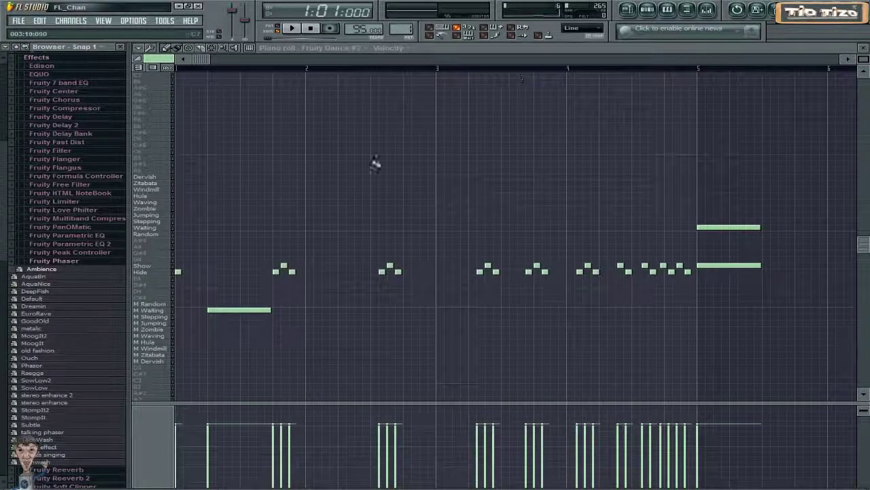
Try to place the Fruity Phaser MoogIt2 preset onto the Fruity Dance #2 piano roll
mouse_move(37, 300)
left_mouse_down()
mouse_move(359, 285)
mouse_move(37, 299)
left_mouse_up()
left_click_drag(36, 335, 485, 175)
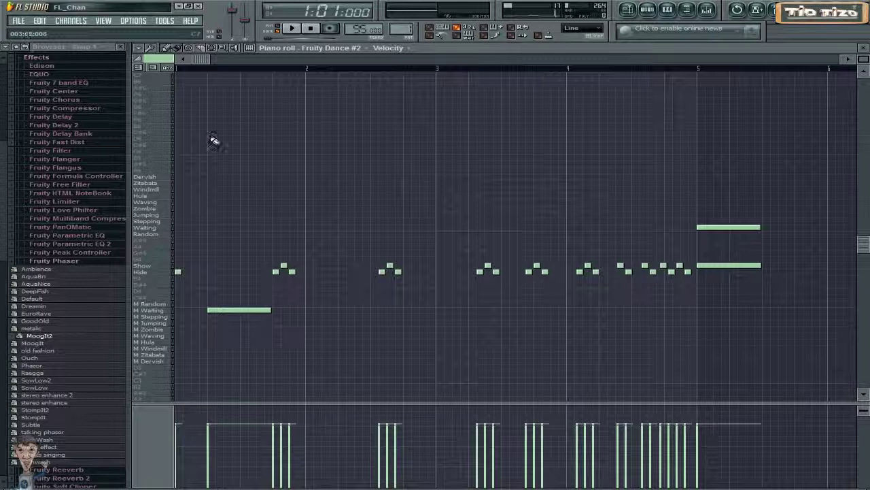
scroll(71, 209, "up", 3)
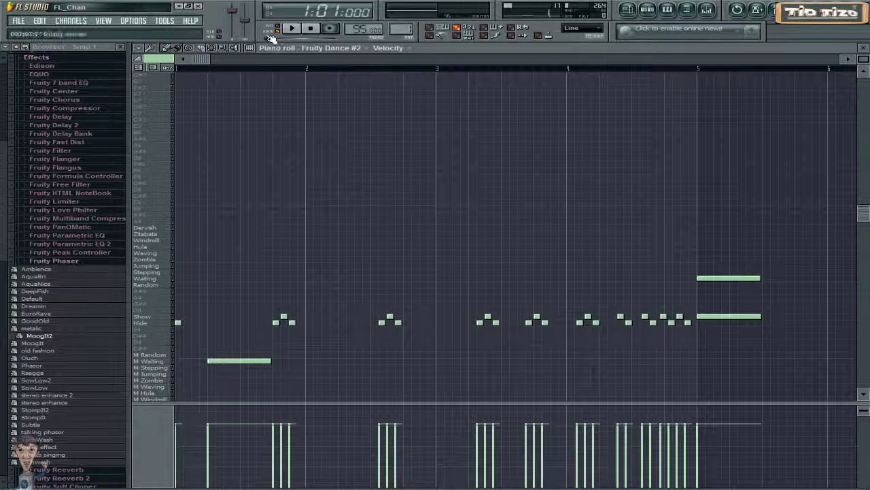
Start a new project from the PopRock genre template, discarding the changes to the FL Chan project, and dismiss the template notes
left_click(19, 20)
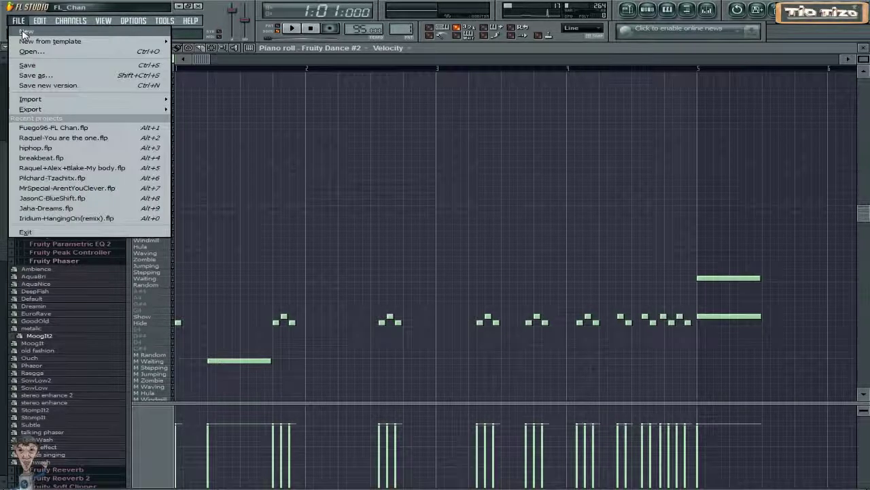
mouse_move(29, 44)
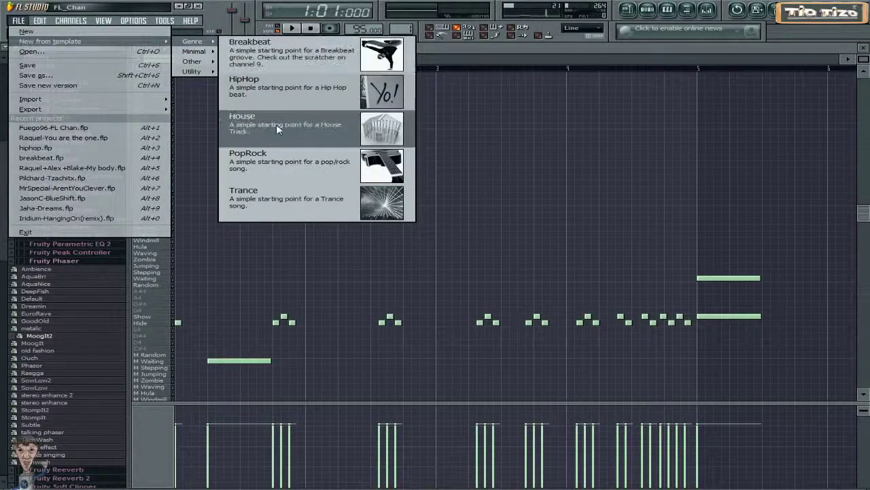
left_click(278, 160)
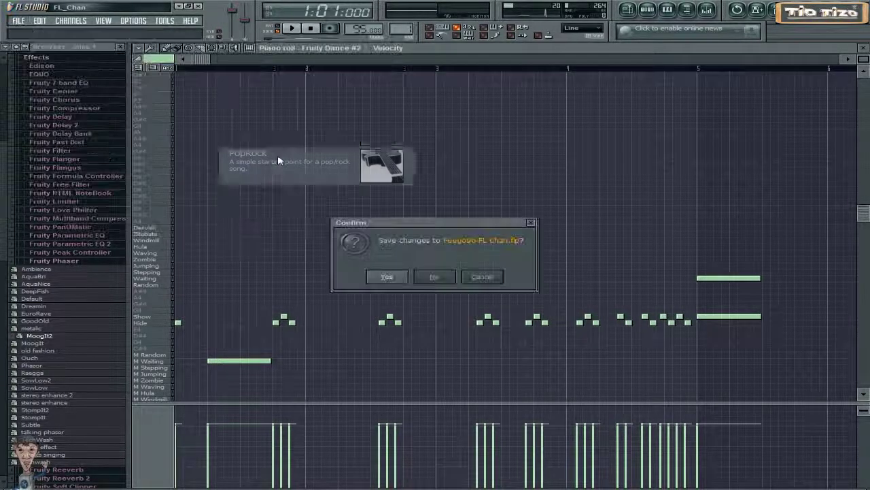
left_click(437, 277)
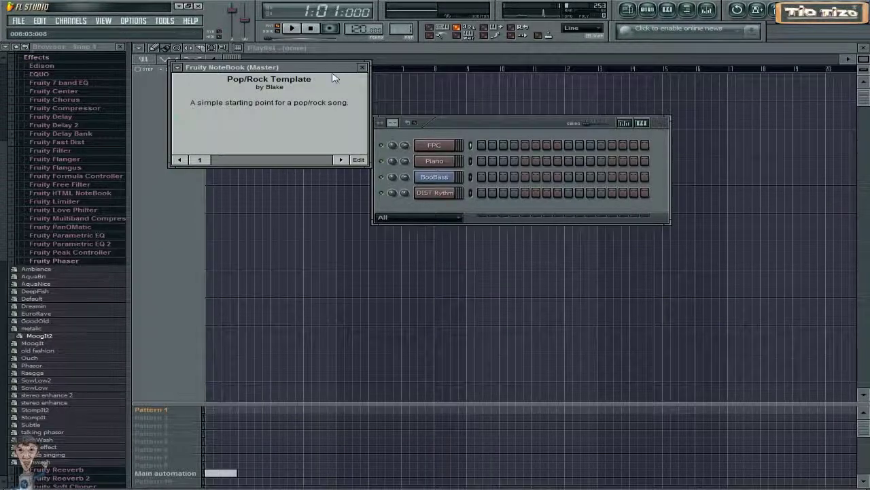
left_click(362, 67)
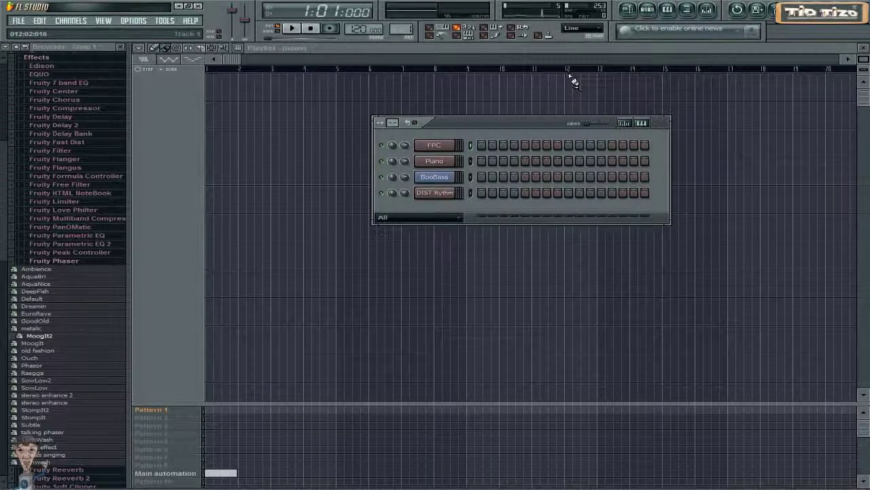
Bring the playlist into view and place a Pattern 1 clip at bar 1
left_click(627, 10)
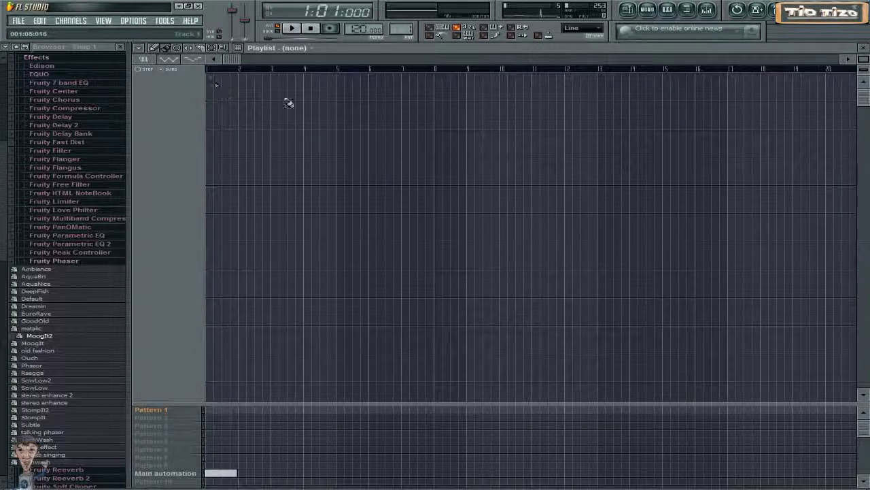
left_click(220, 410)
left_click_drag(223, 408, 211, 410)
Place two Pattern 2 clips and five Pattern 3 clips at spaced positions between bars 1 and 13 of the playlist
left_click(244, 418)
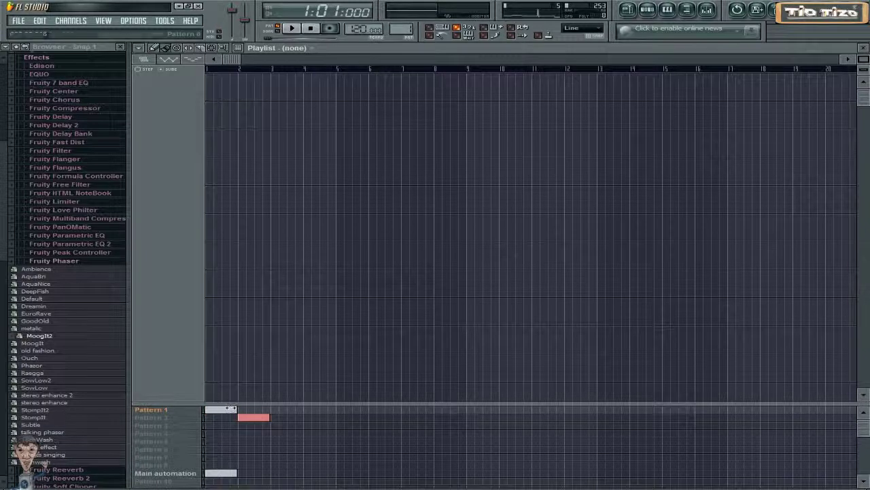
left_click(223, 425)
left_click_drag(216, 426, 183, 427)
left_click(290, 426)
left_click(372, 426)
left_click(486, 427)
left_click(600, 426)
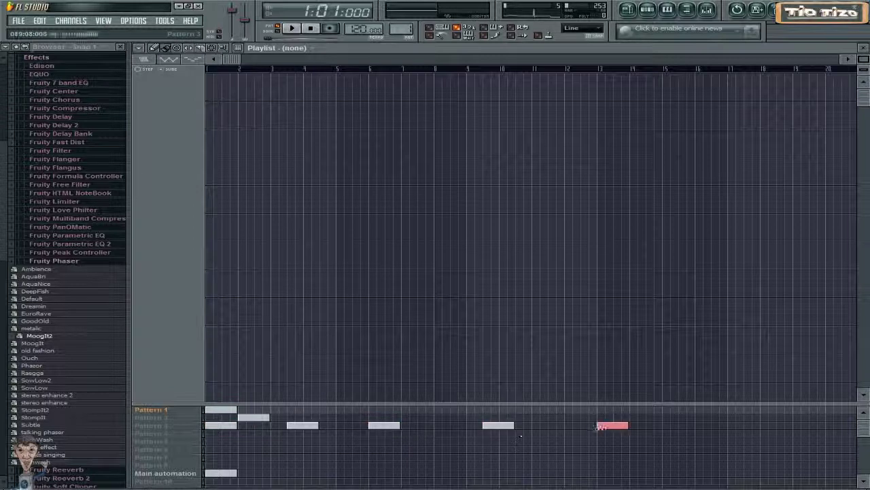
left_click(364, 417)
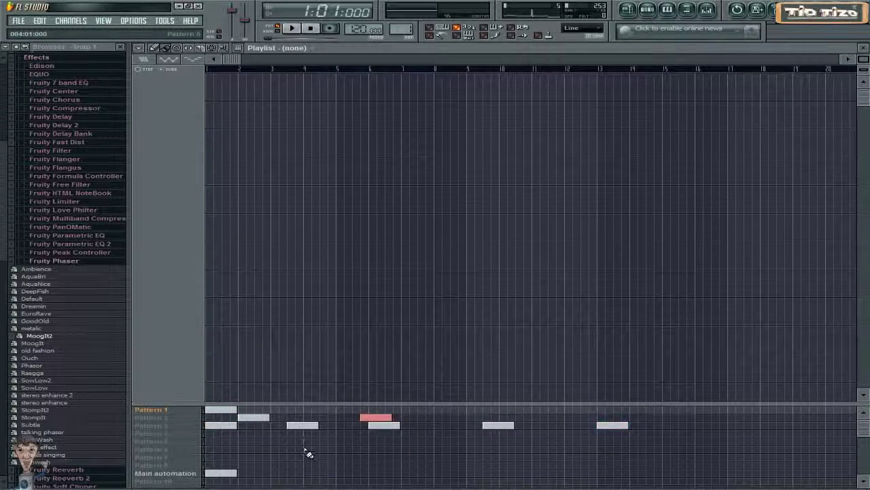
Delete all the Pattern 2 and Pattern 3 clips from the playlist
mouse_move(863, 431)
left_mouse_down()
mouse_move(864, 471)
mouse_move(863, 423)
left_mouse_up()
right_click(616, 428)
right_click(496, 425)
right_click(378, 417)
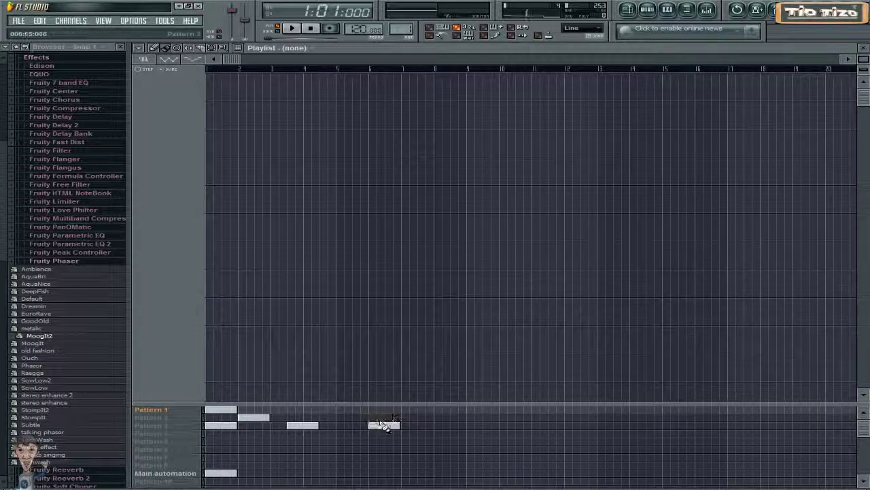
right_click(385, 425)
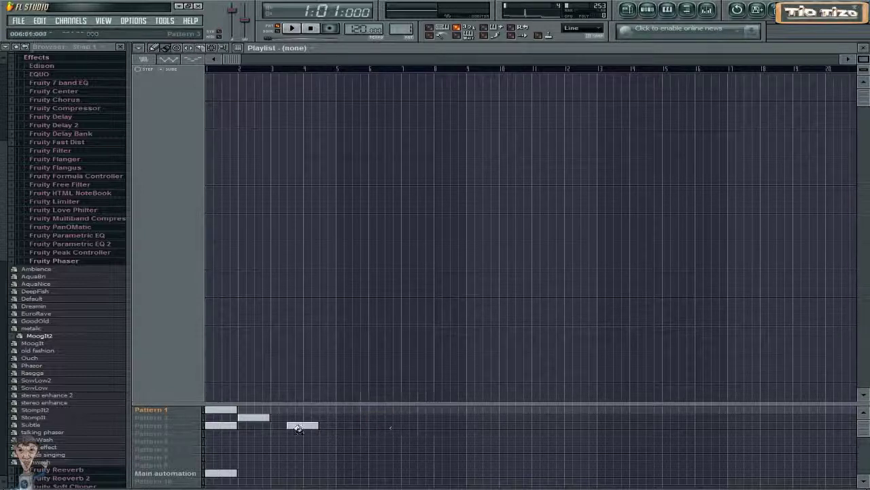
right_click(302, 425)
right_click(253, 417)
right_click(221, 425)
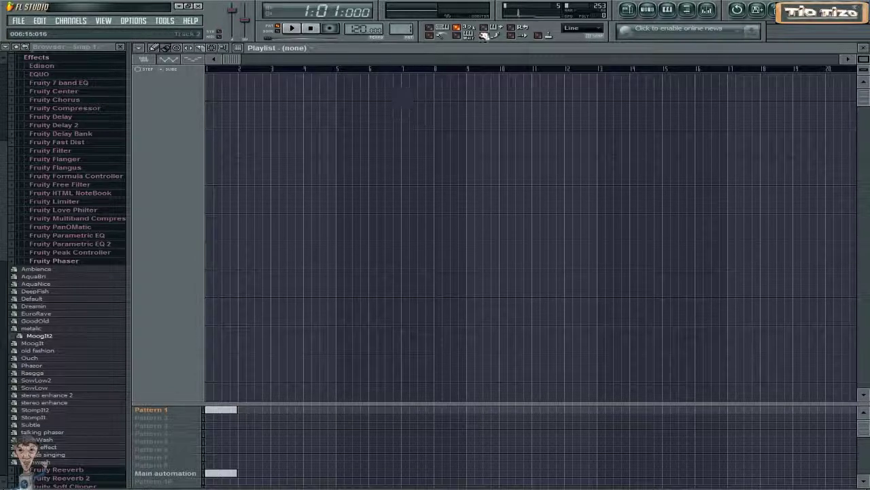
Activate the first BooBass step in the step sequencer, and place two Pattern 2 clips in the playlist near bars 3 and 7
left_click(647, 9)
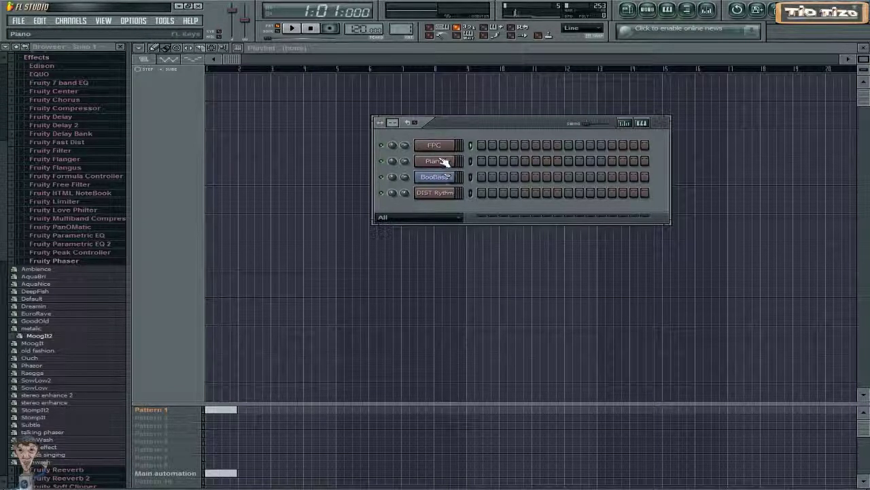
left_click(480, 177)
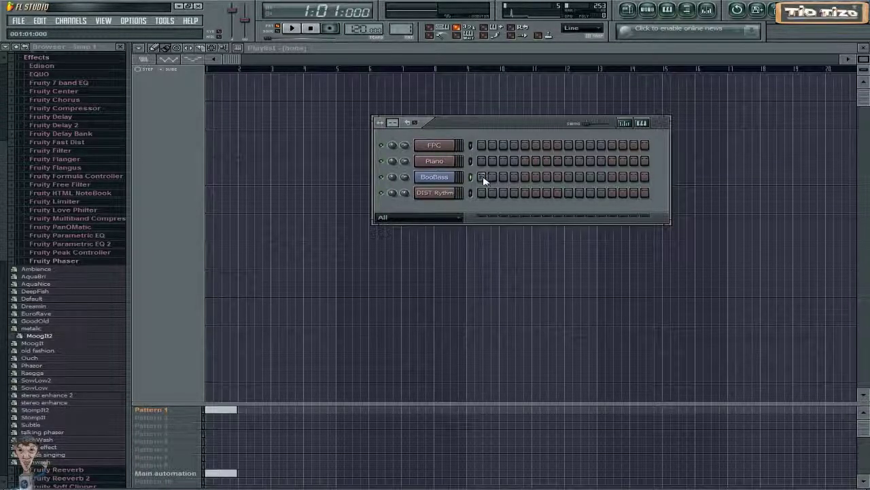
left_click(280, 412)
left_click(279, 416)
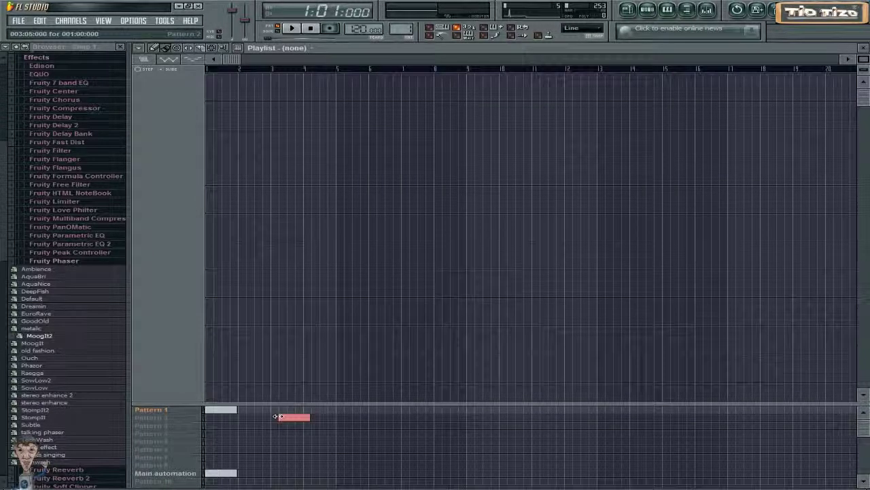
right_click(283, 417)
left_click(280, 418)
left_click_drag(345, 449, 246, 415)
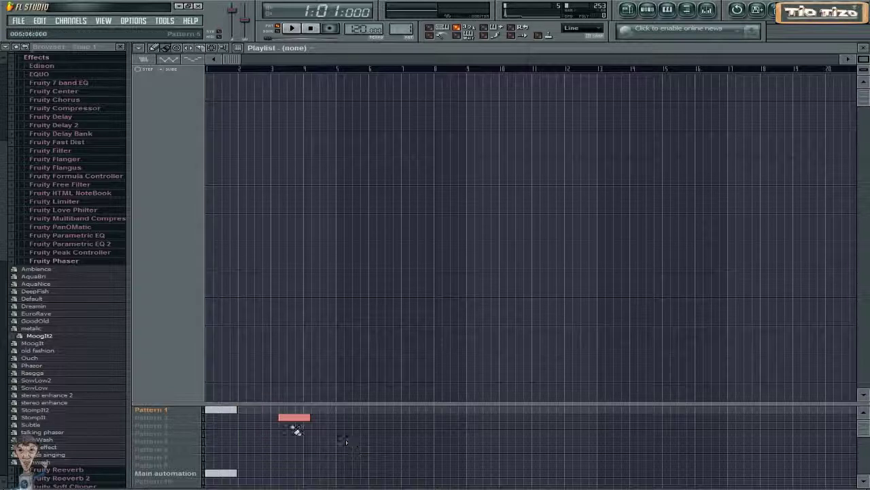
left_click_drag(295, 427, 402, 428)
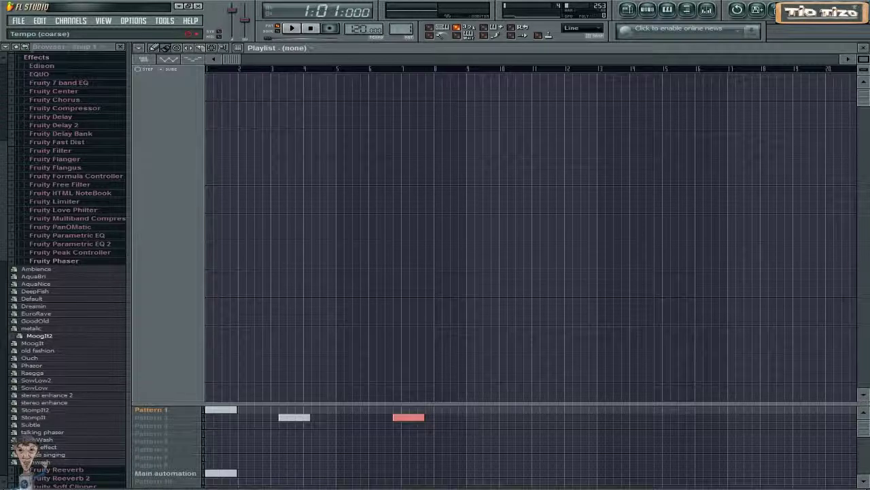
In Pattern 4's BooBass piano roll, draw six short notes at varied pitches across bars 1 to 4, removing the extra one in bar 5
scroll(401, 30, "up", 1)
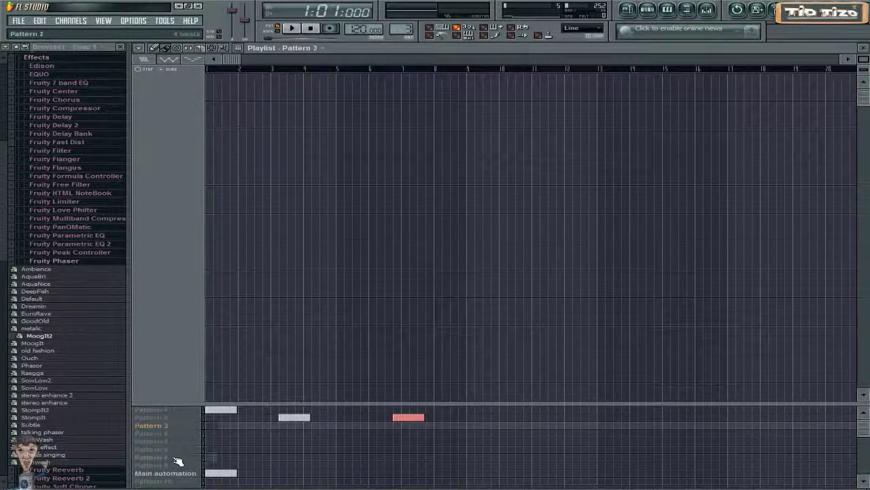
left_click(170, 435)
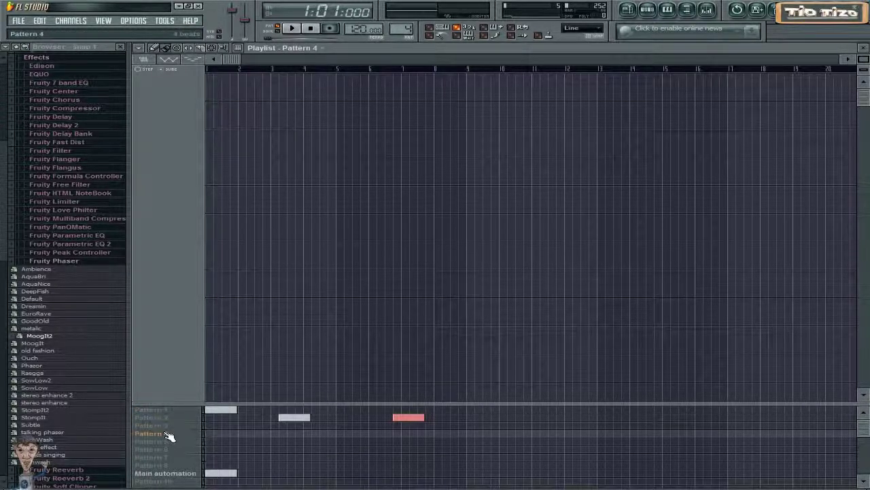
left_click(667, 9)
left_click(203, 220)
left_click(342, 182)
left_click(399, 233)
left_click(513, 195)
left_click(586, 265)
left_click(726, 202)
left_click(603, 131)
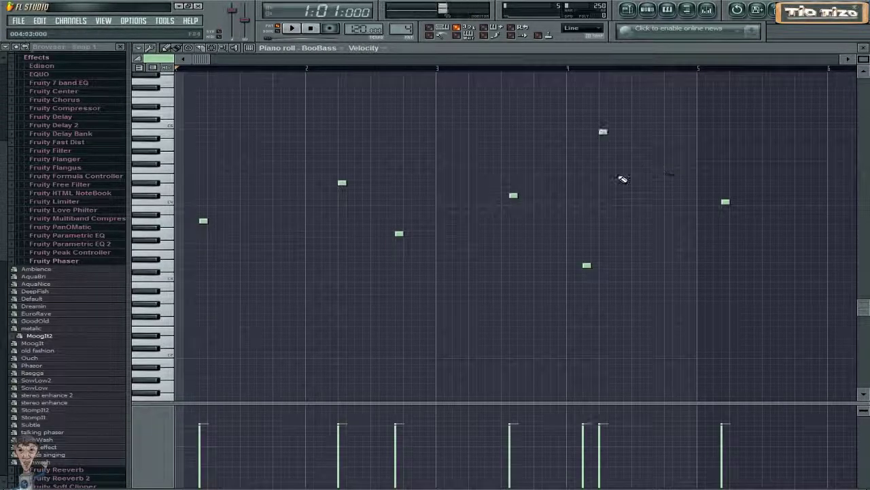
right_click(726, 201)
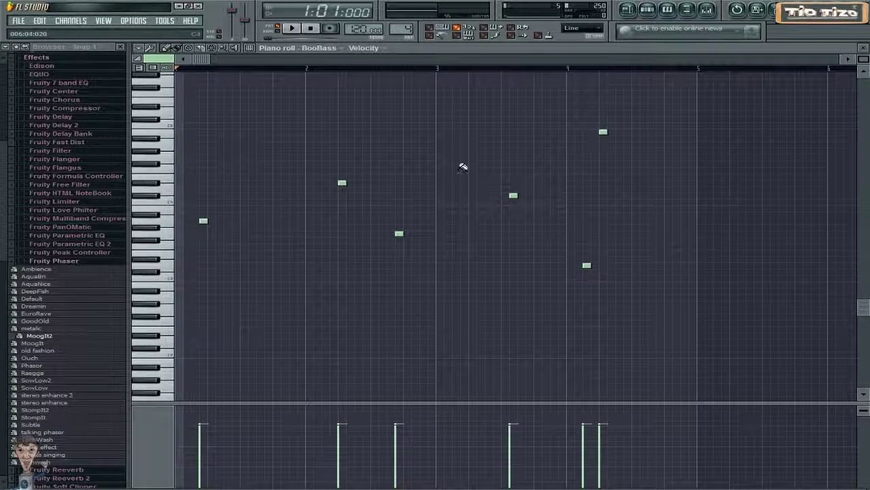
Play Pattern 4, move all the BooBass notes together to a much higher pitch during playback, and stop playback
left_click(291, 29)
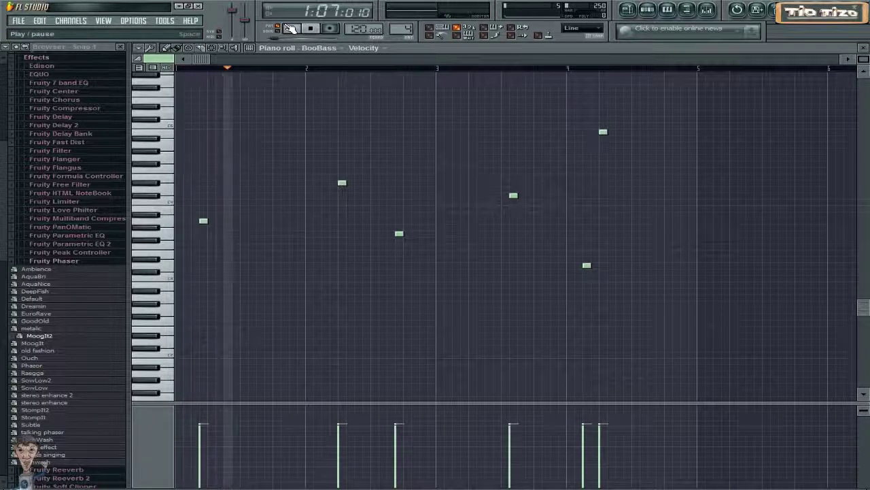
left_click_drag(631, 294, 177, 117)
left_click_drag(401, 234, 398, 105)
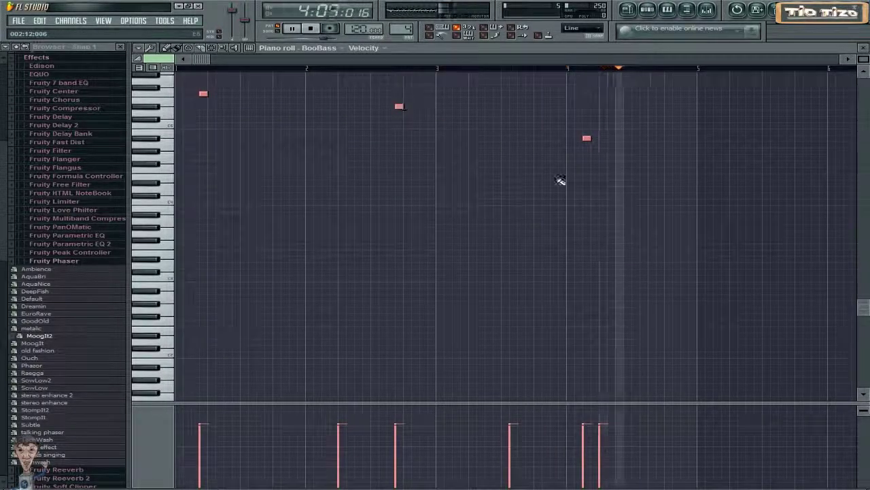
left_click_drag(862, 306, 862, 164)
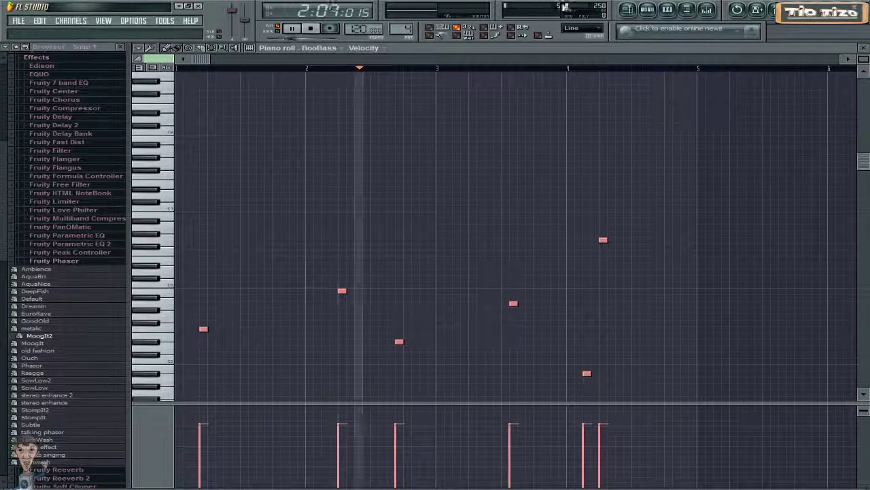
left_click(311, 29)
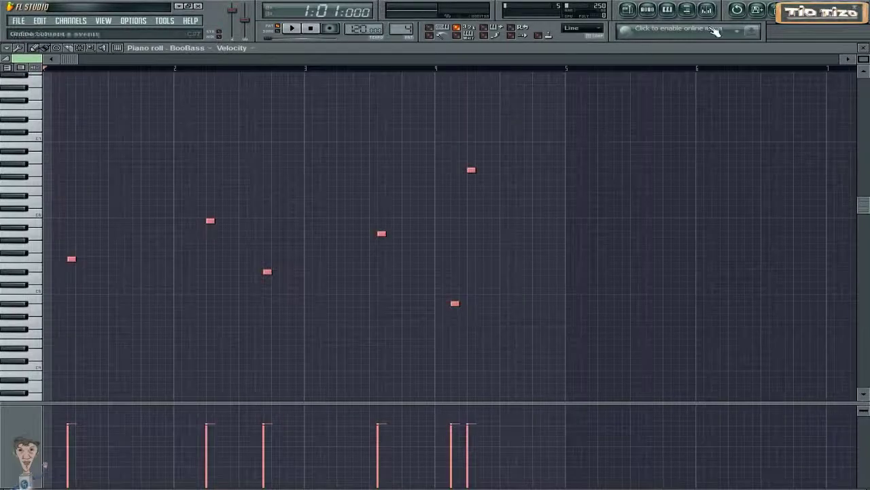
Show the browser and expand its Scores and Packs folders to look through their contents
left_click(688, 11)
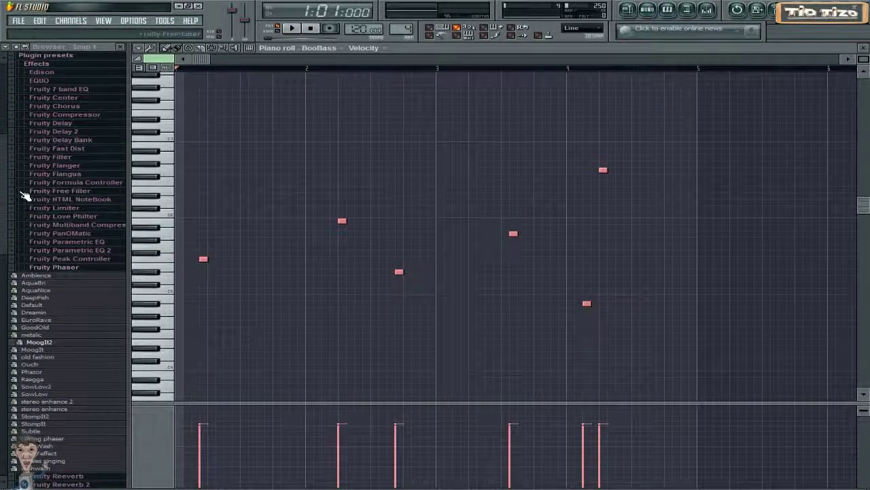
left_click_drag(2, 191, 3, 442)
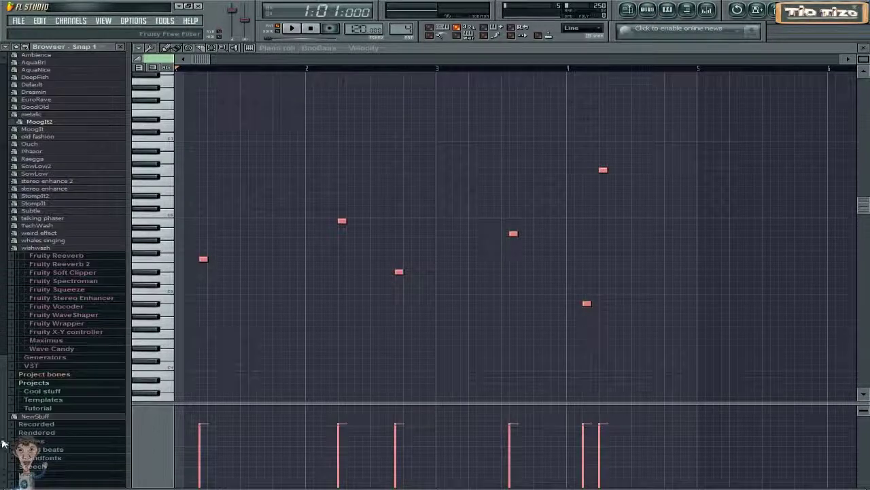
left_click(52, 446)
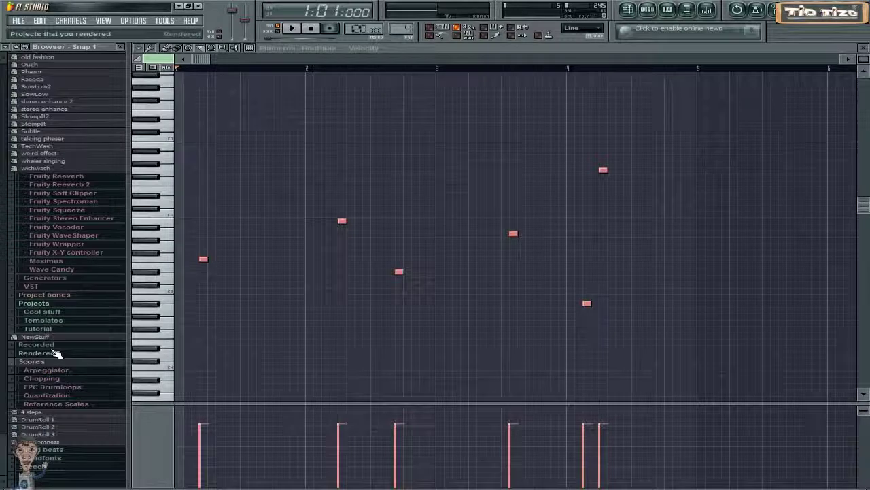
scroll(64, 306, "up", 10)
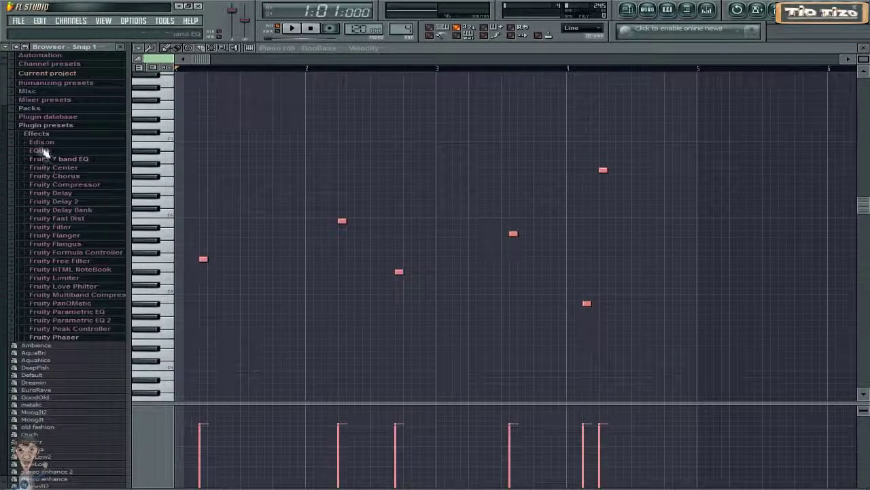
left_click(43, 109)
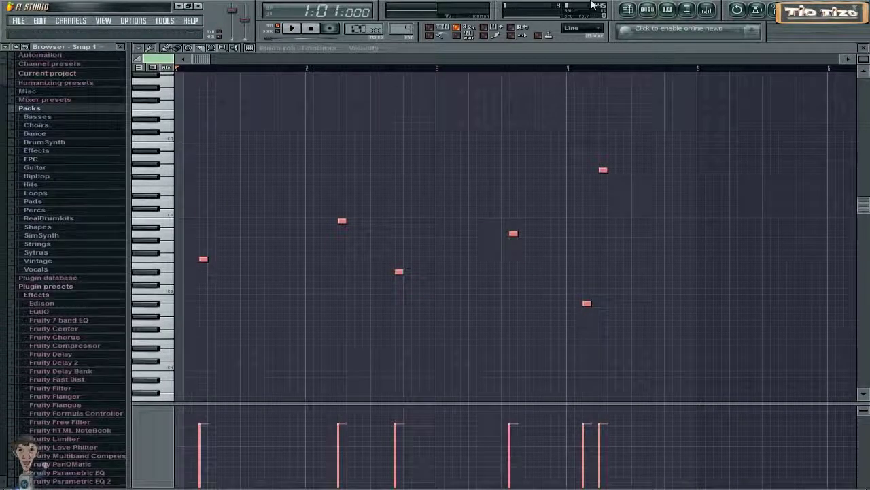
Try lowering the Master volume in the mixer and raising it back, and close the mixer
left_click(689, 10)
left_click(689, 9)
left_click(707, 10)
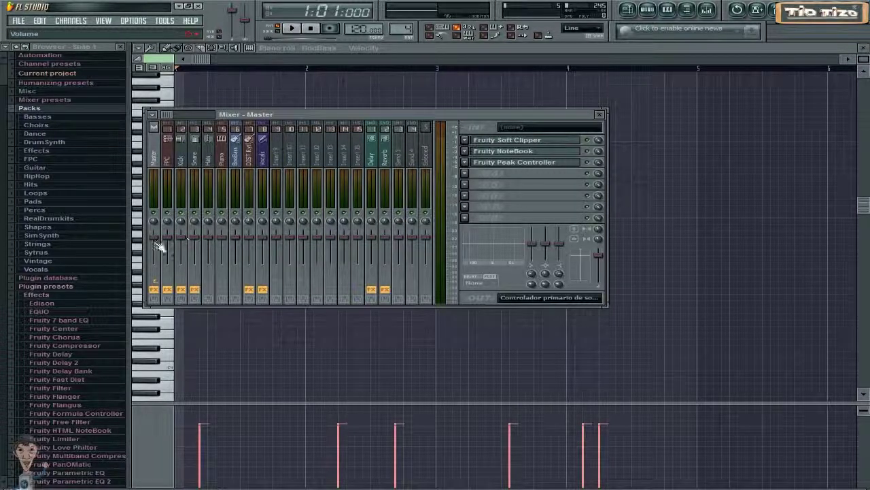
mouse_move(155, 238)
left_mouse_down()
mouse_move(155, 253)
mouse_move(155, 242)
left_mouse_up()
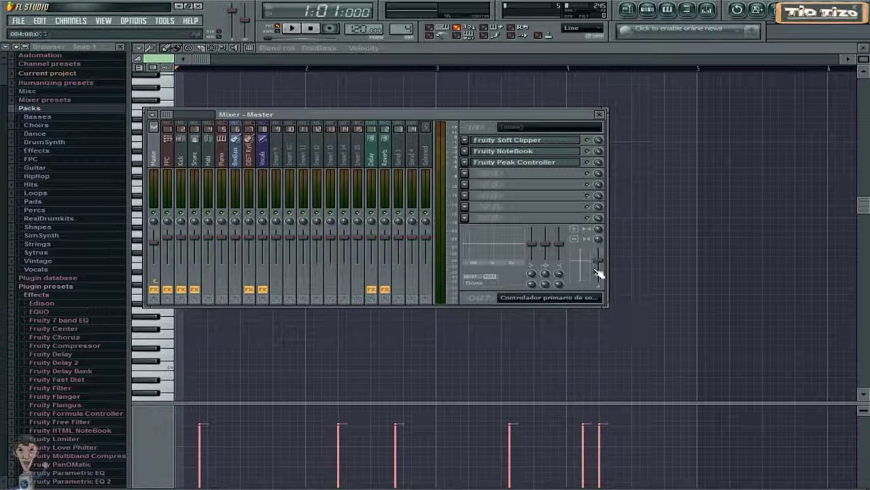
left_click_drag(598, 264, 597, 255)
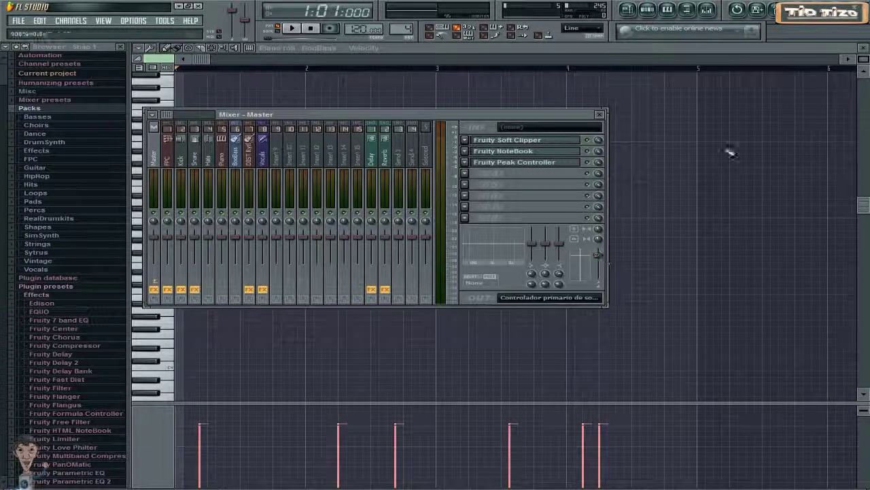
left_click(601, 115)
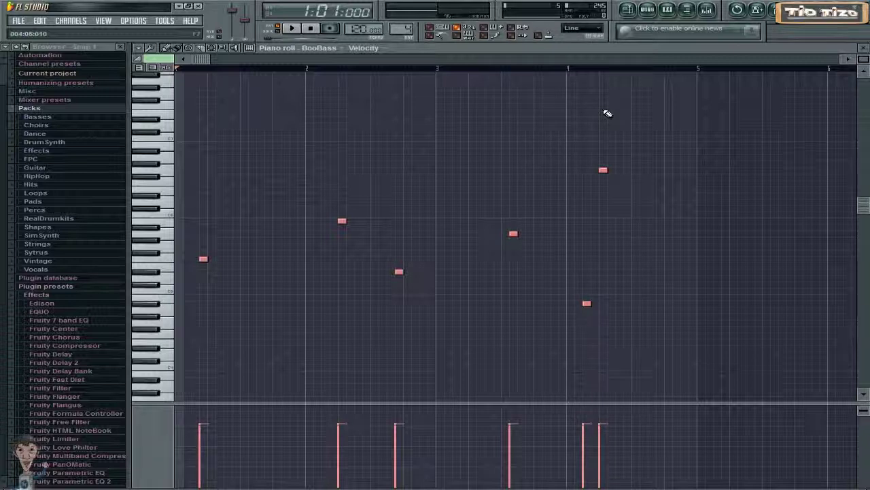
Look through the project's save commands and export formats, including Wave, MP3, OGG and MIDI, without saving or exporting
left_click(18, 20)
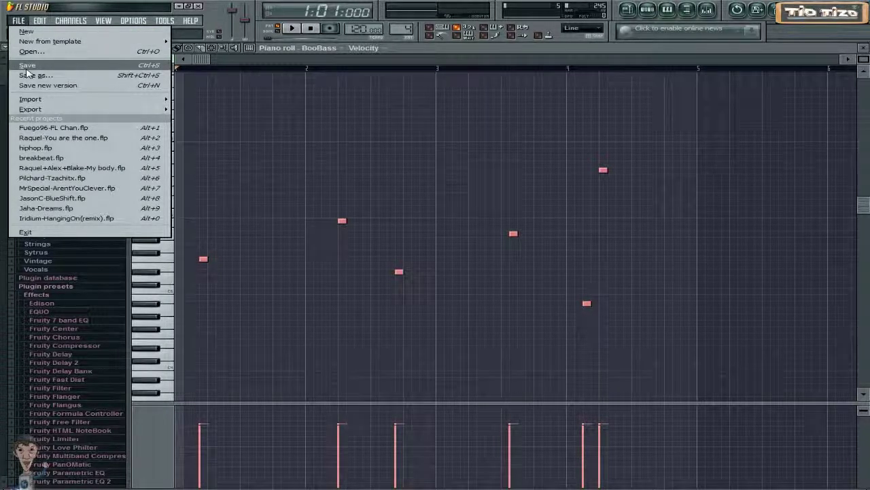
mouse_move(29, 109)
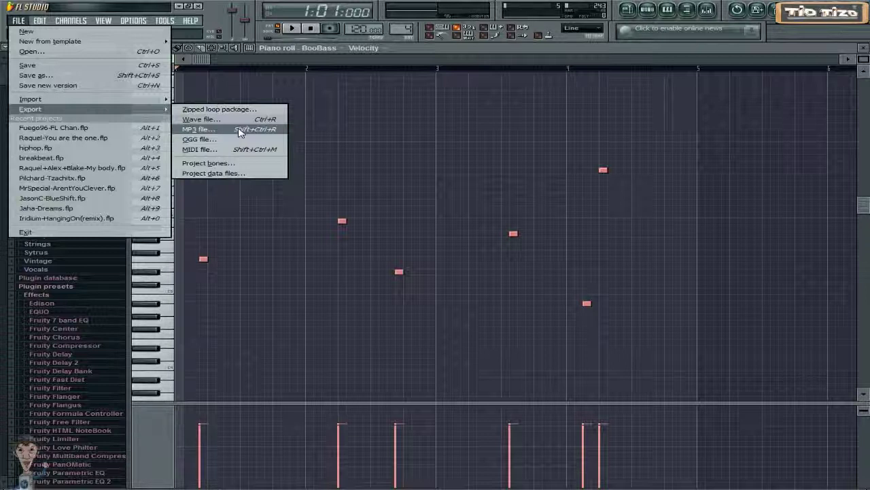
left_click(425, 130)
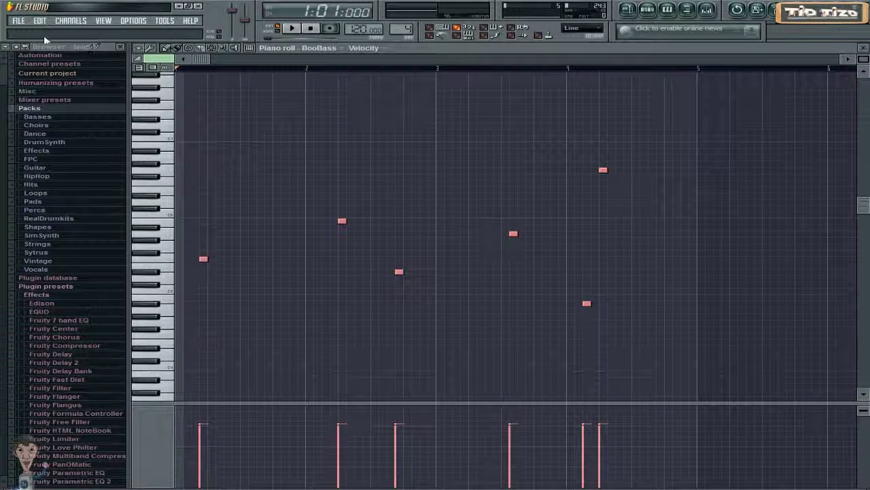
left_click(21, 21)
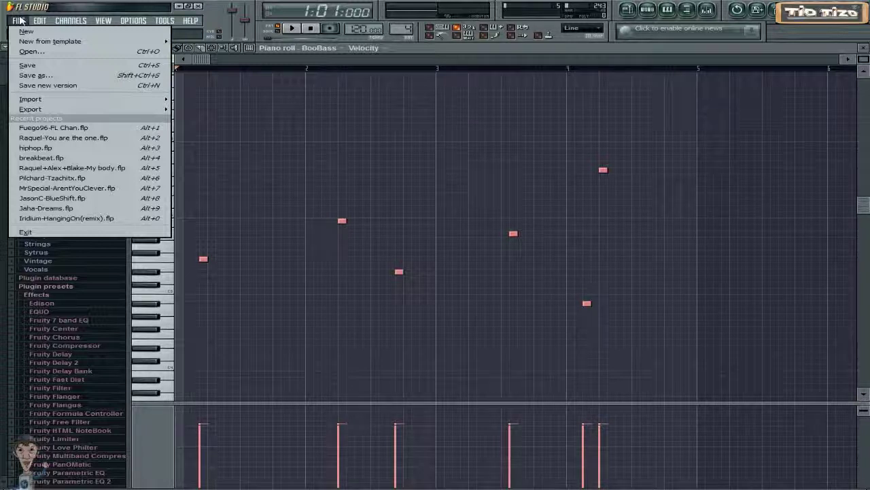
left_click(218, 198)
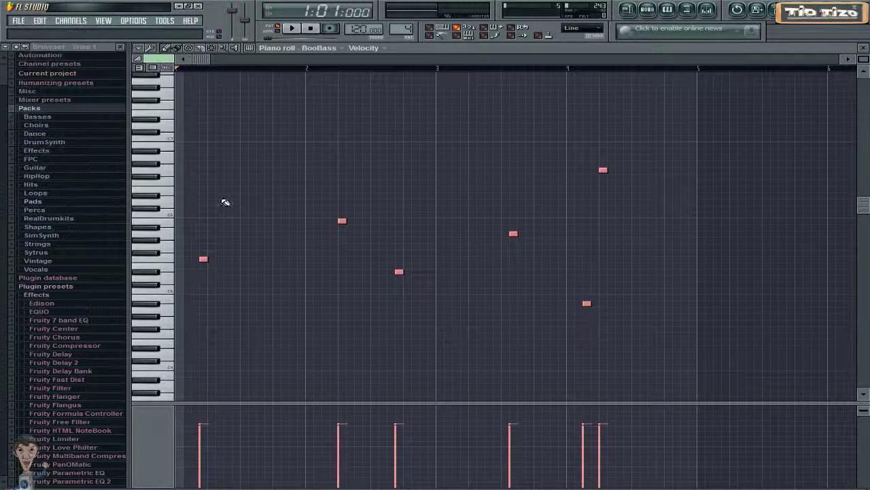
Collapse the browser's Packs and Plugin presets folders, check Project bones, and expand the Tutorial folder under Projects
left_click(43, 110)
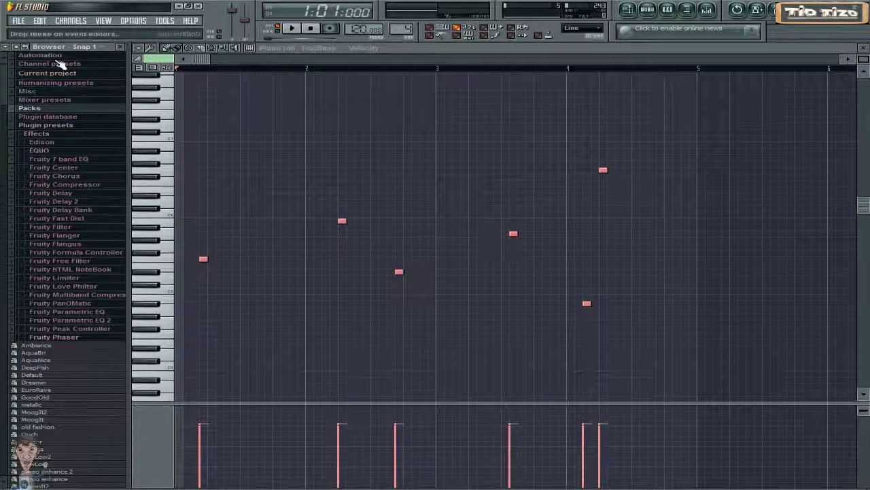
left_click(42, 127)
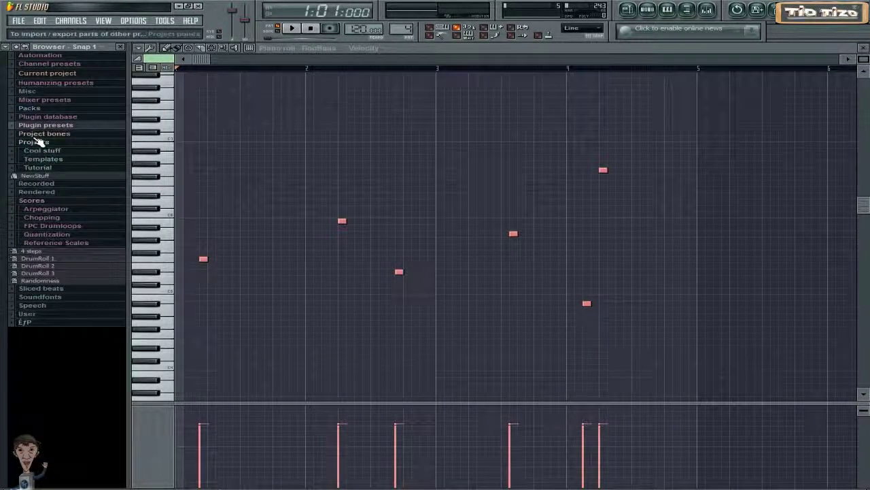
left_click(37, 134)
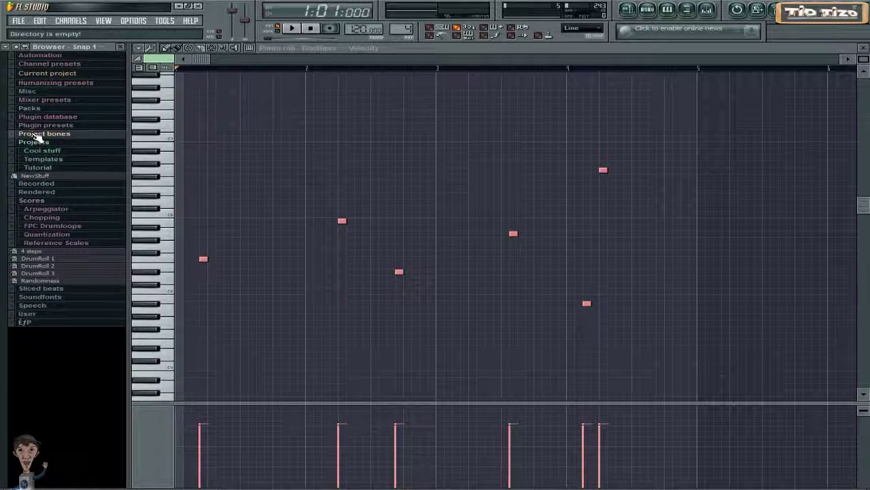
left_click(48, 167)
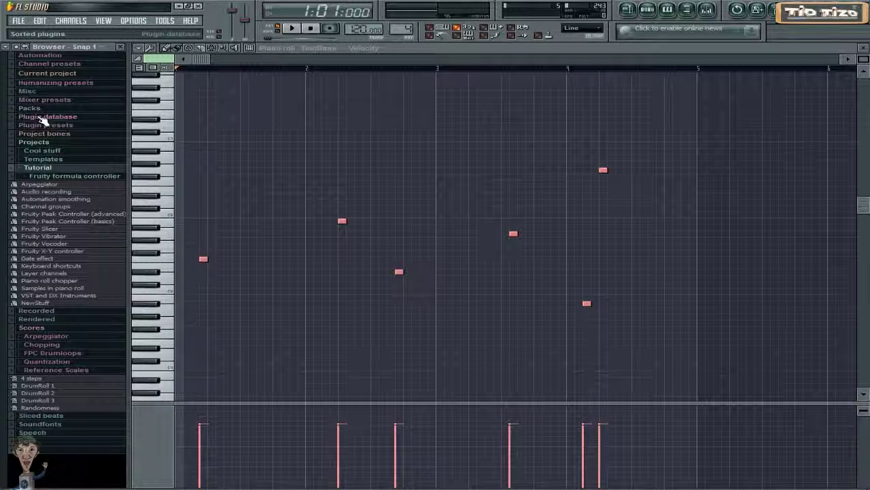
Open the Fruity Slicer tutorial project without saving the untitled project, and close its Fruity NoteBook window
left_click(54, 229)
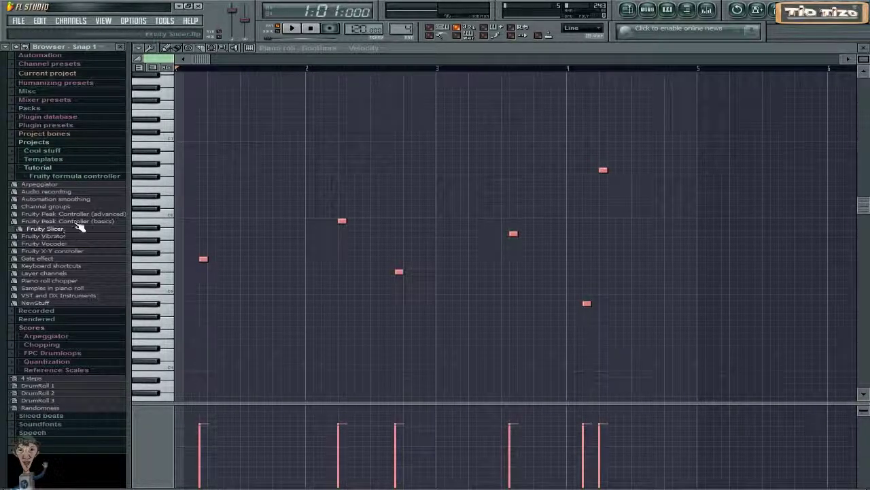
right_click(73, 228)
left_click(92, 231)
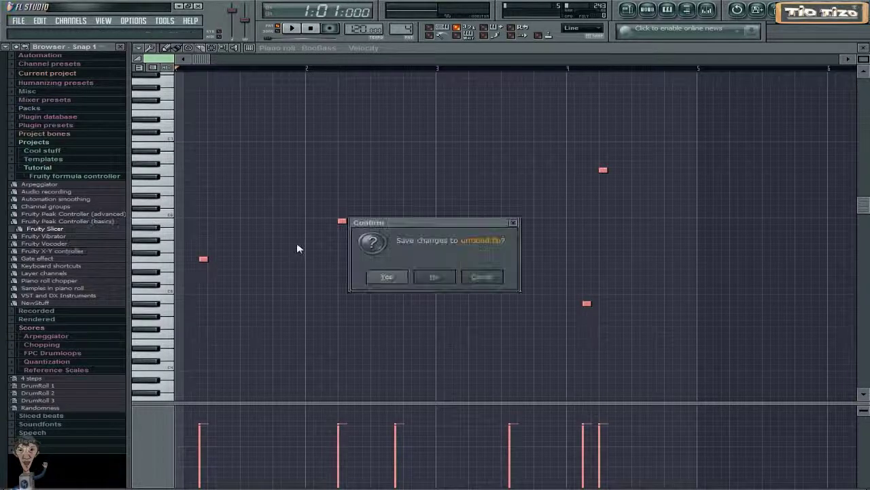
left_click(449, 277)
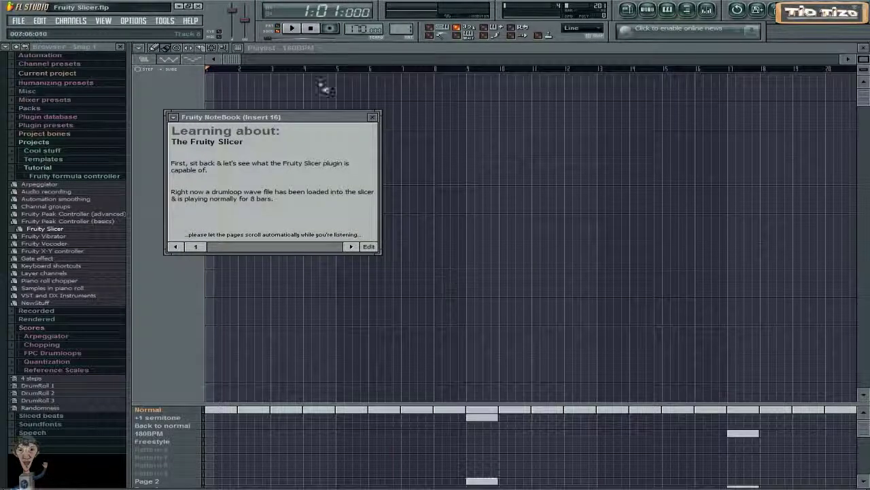
left_click(367, 247)
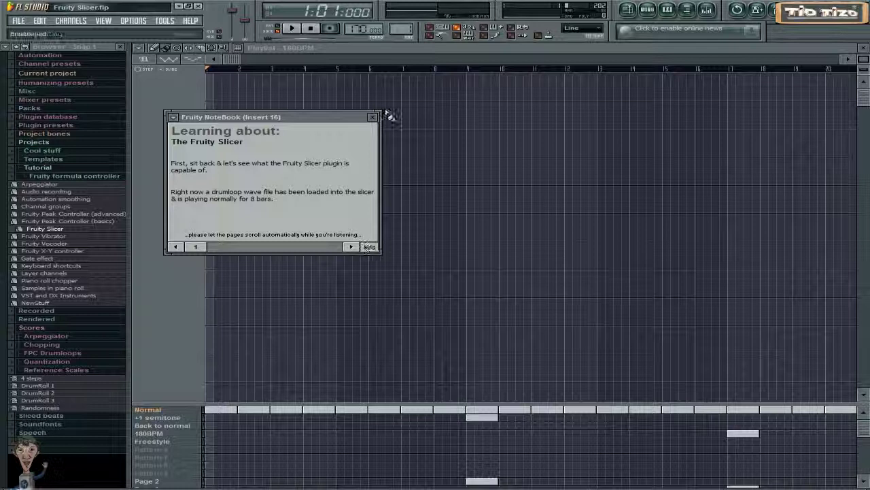
left_click(373, 117)
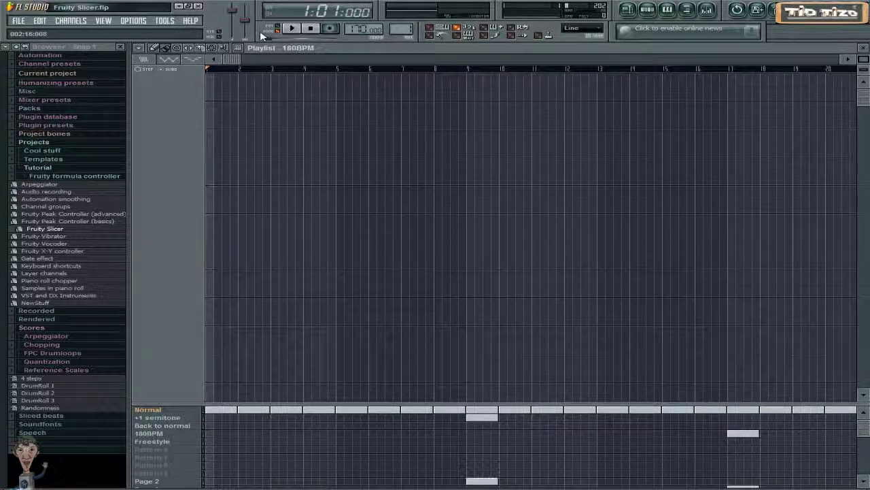
Play the Fruity Slicer project, lower the Master volume in the mixer during playback, close the mixer and stop
left_click(291, 28)
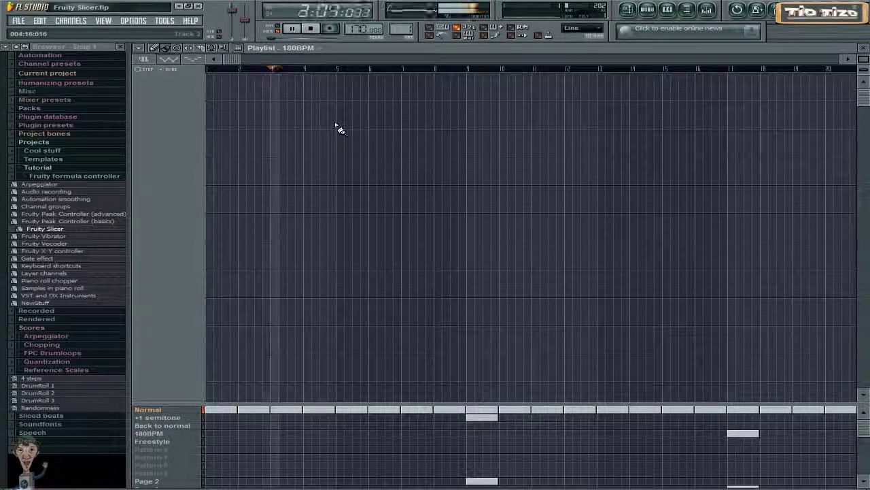
left_click(707, 9)
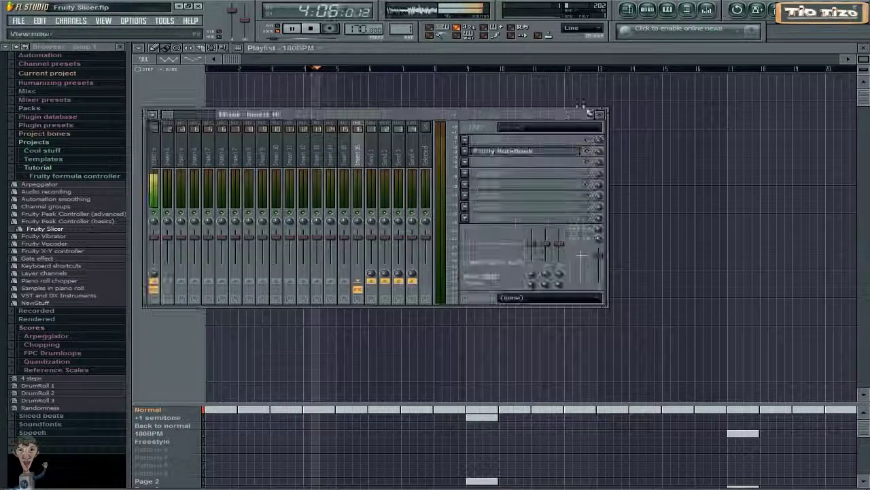
left_click(155, 246)
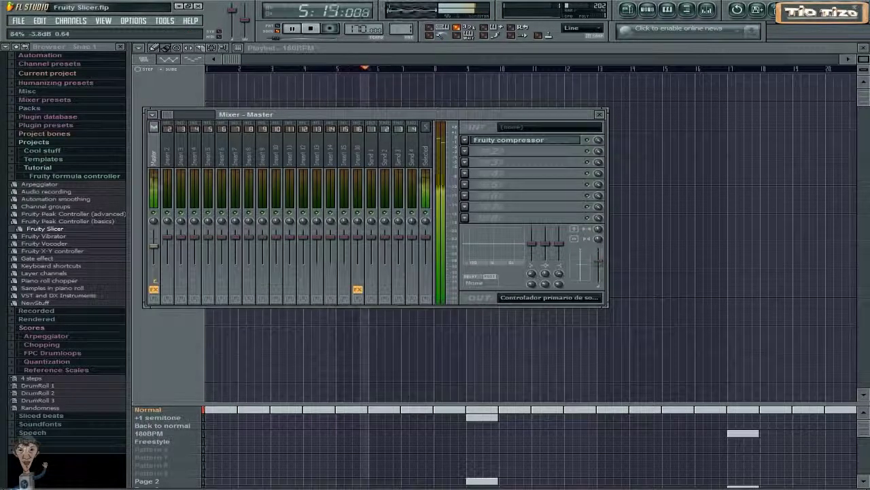
left_click_drag(155, 247, 158, 257)
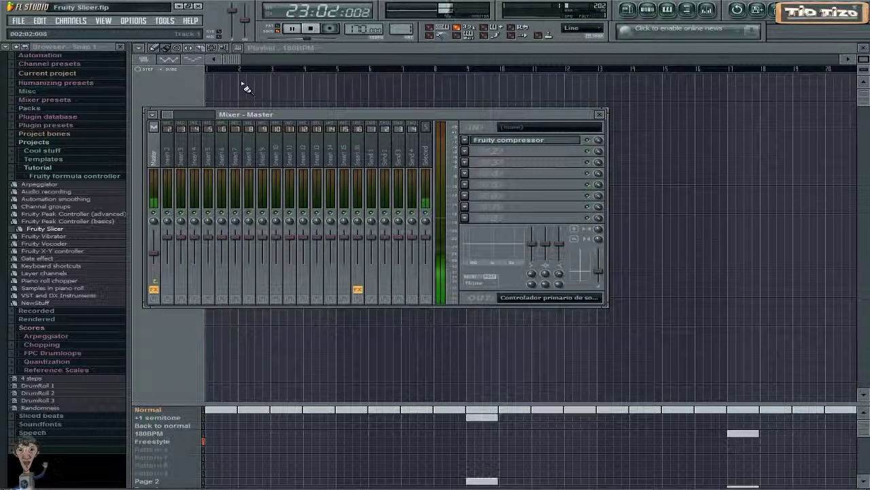
left_click(602, 114)
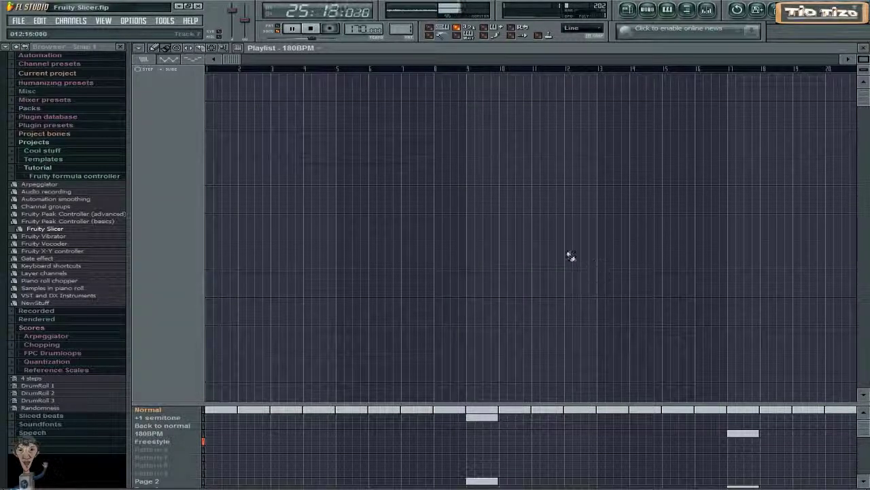
left_click(313, 30)
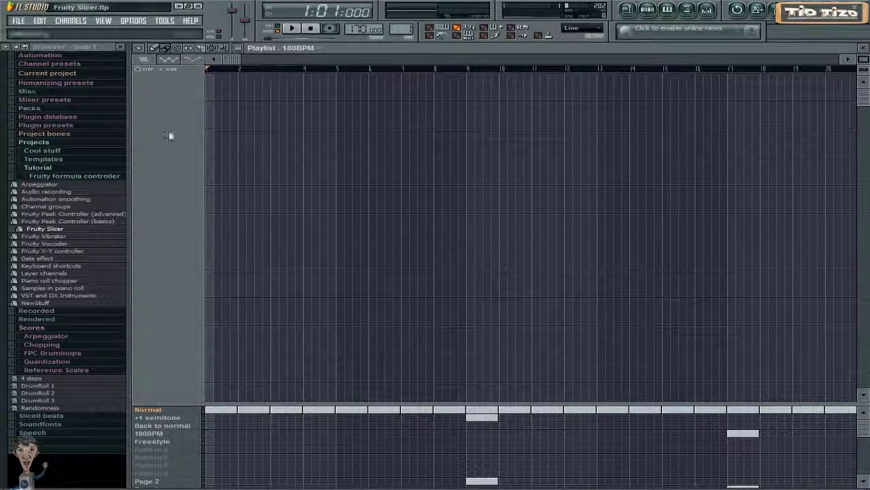
Open the Fruity Vibrator tutorial project from the browser, saving the changes to the Fruity Slicer project
left_click(48, 236)
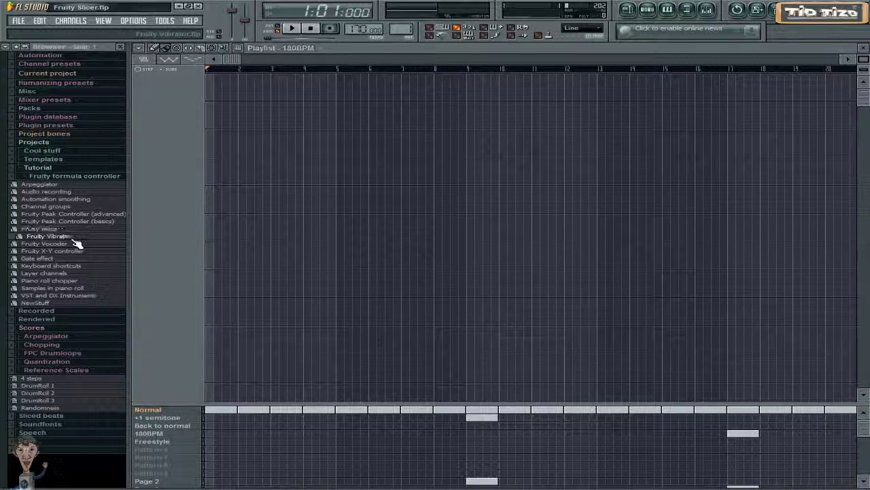
right_click(78, 236)
left_click(109, 237)
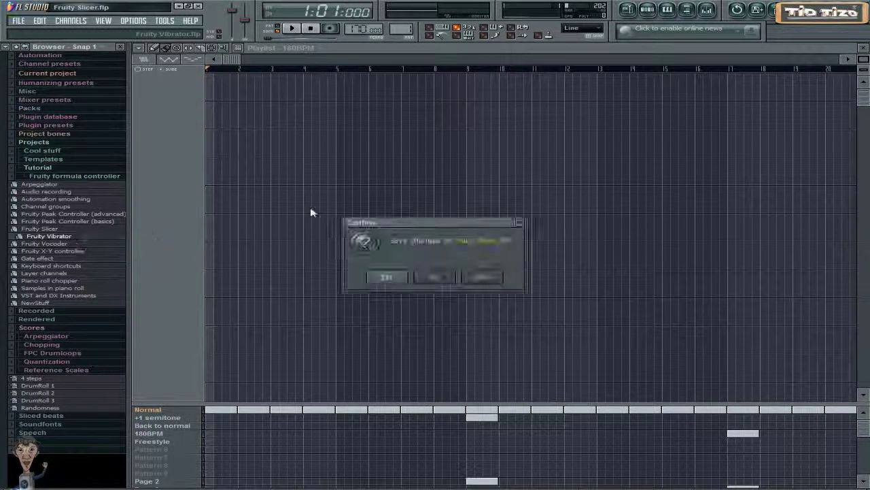
left_click(396, 276)
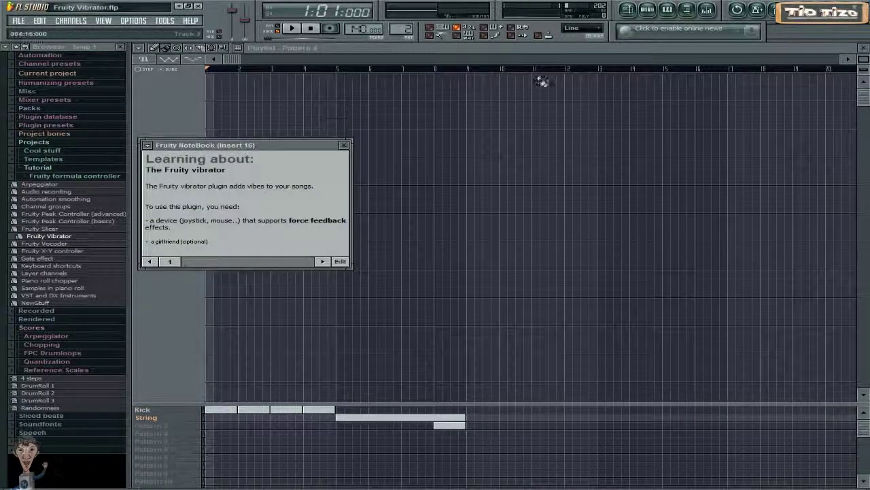
Lower the Master volume in the mixer, play the Fruity Vibrator project, close the mixer and NoteBook windows, and stop playback
left_click(710, 10)
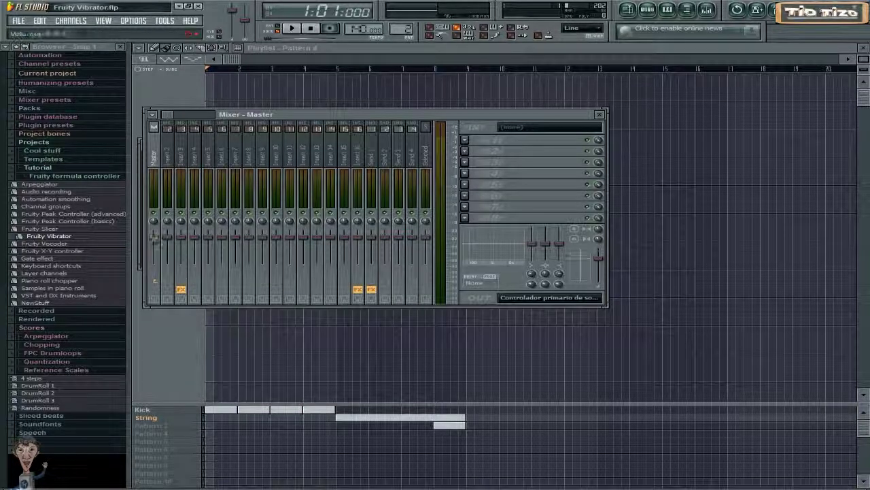
left_click_drag(155, 238, 157, 252)
left_click(294, 29)
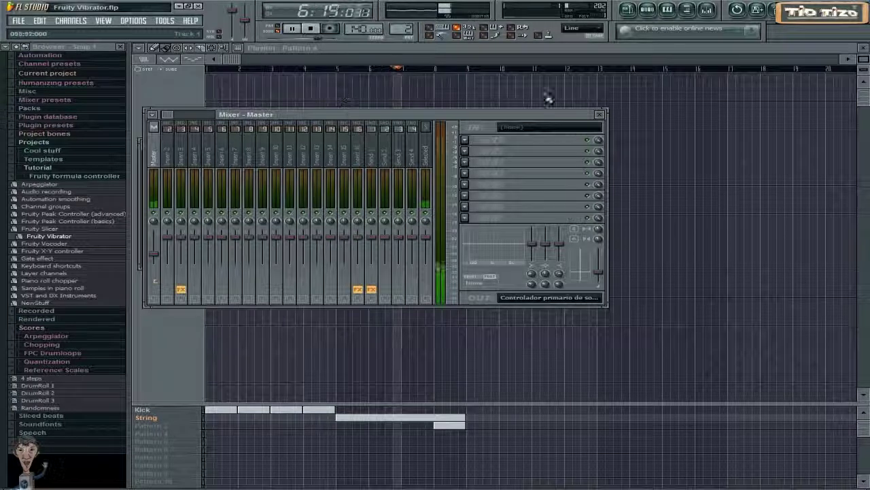
left_click(600, 114)
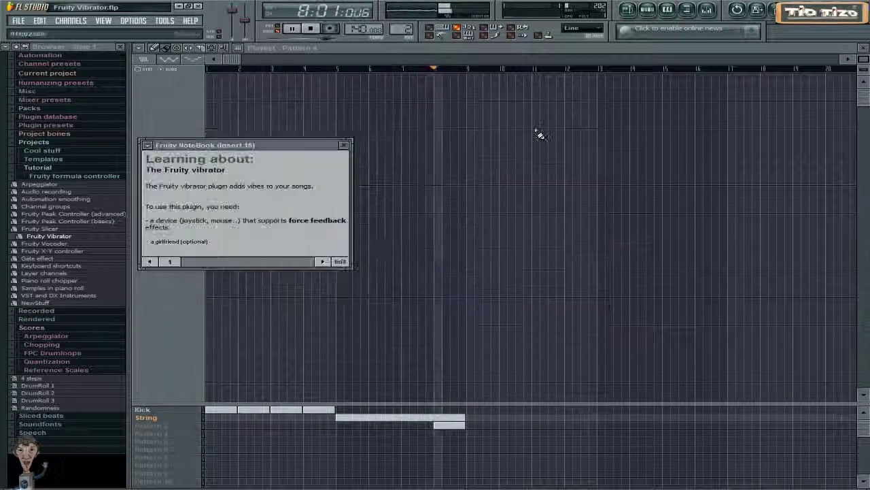
left_click(344, 145)
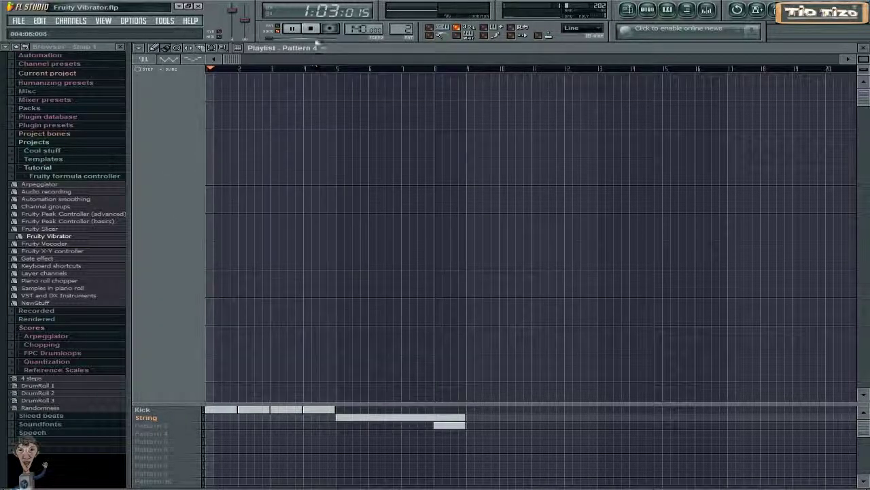
left_click(316, 28)
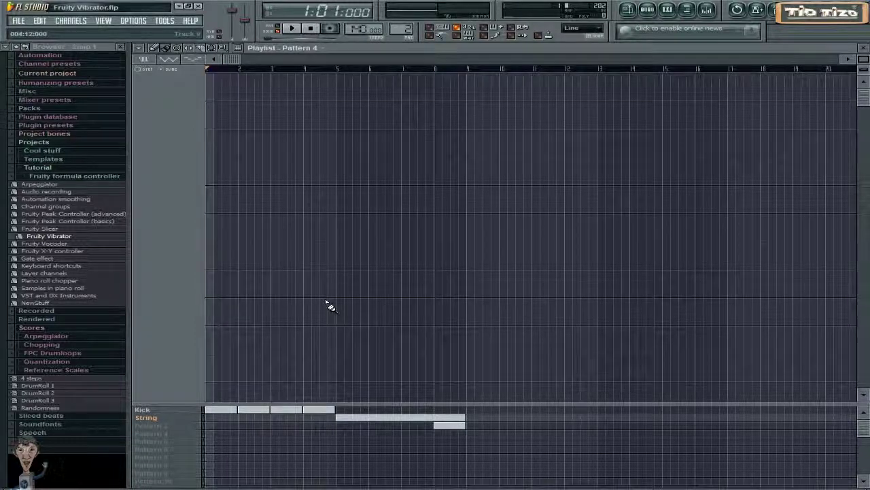